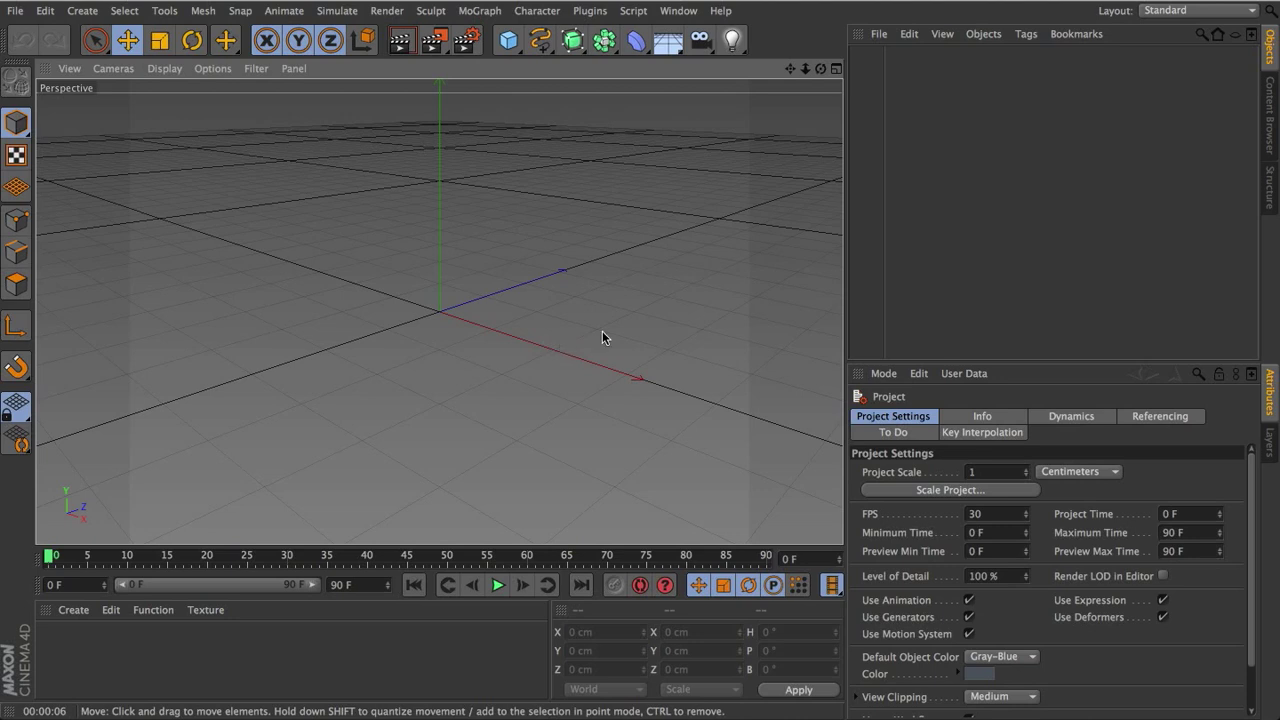
Add a Landscape, stretch it to about 190 cm tall, and render a preview.
left_click_drag(508, 40, 843, 165)
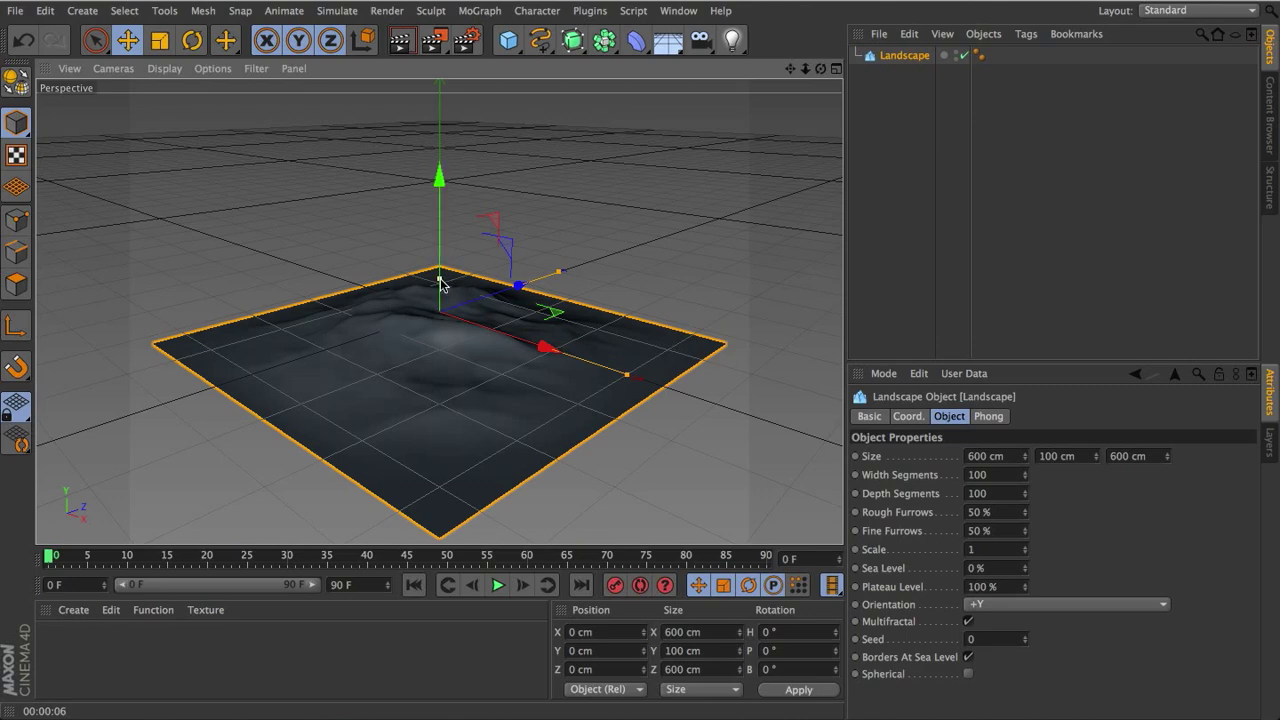
left_click_drag(443, 280, 444, 176)
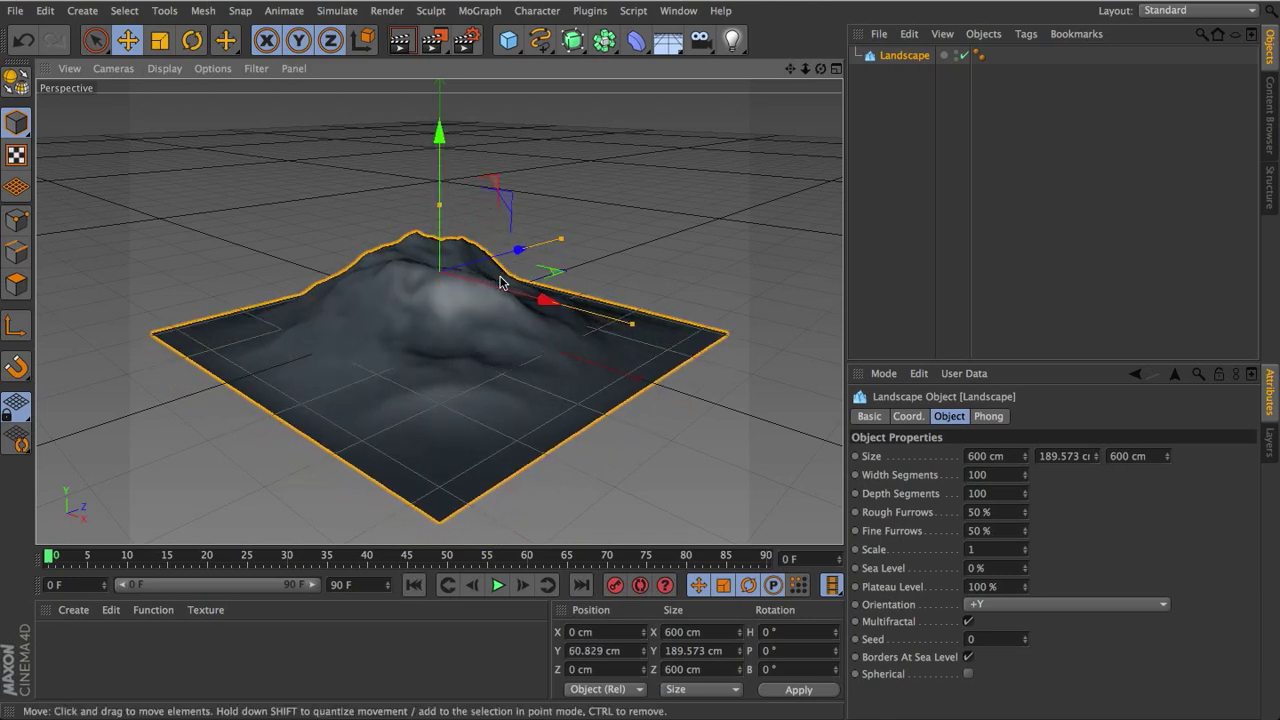
left_click_drag(543, 446, 357, 500, "alt")
right_click_drag(371, 423, 397, 373, "alt")
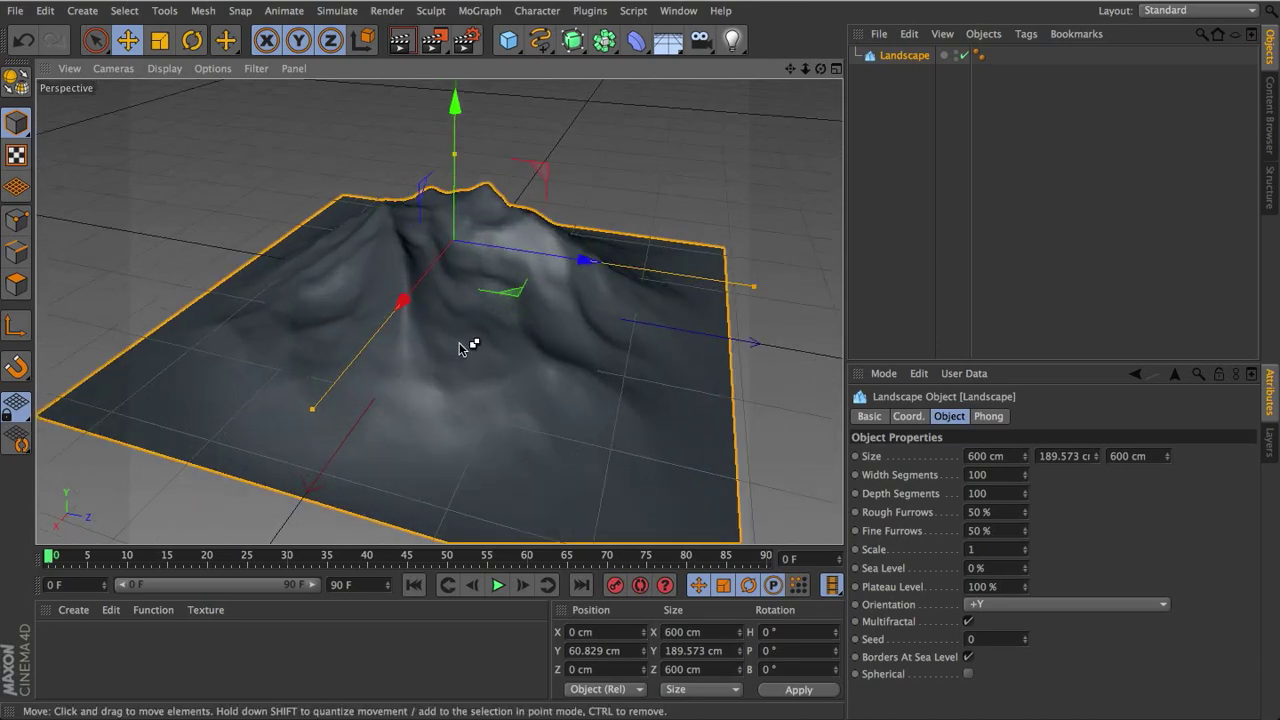
key("ctrl+r")
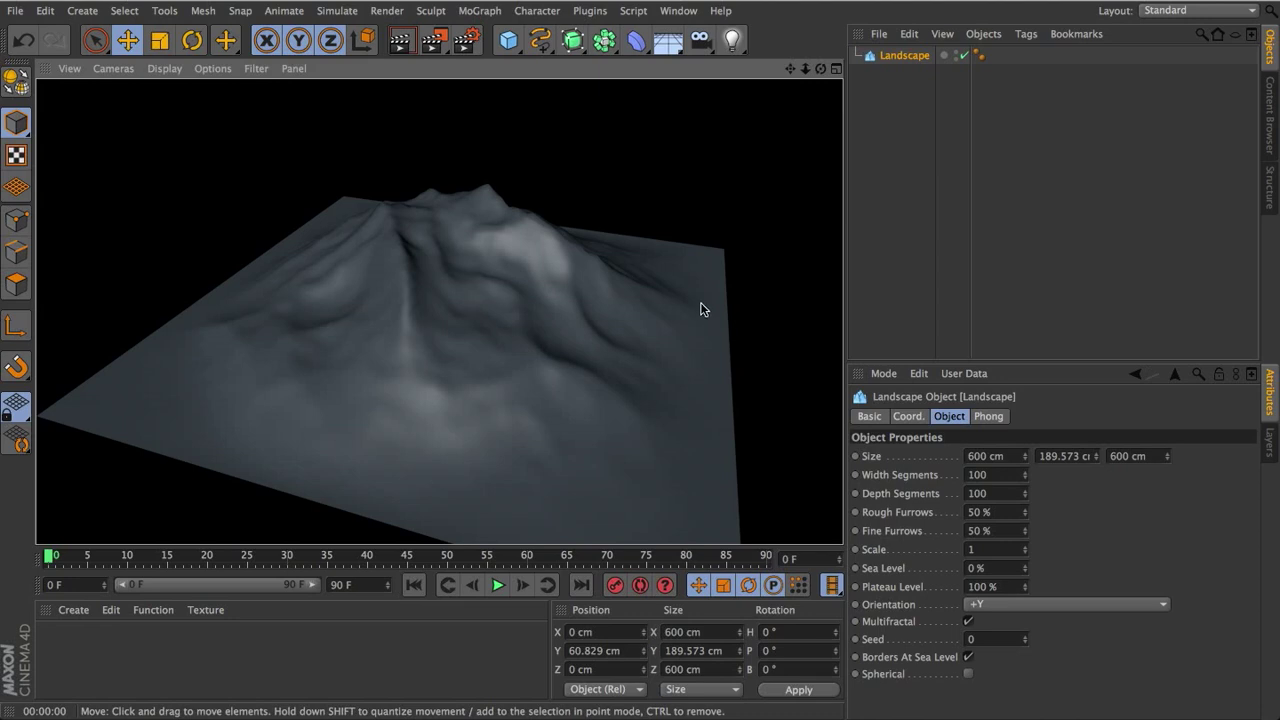
Delete the Landscape's Phong tag and set its Width and Depth Segments to 60.
left_click(978, 55)
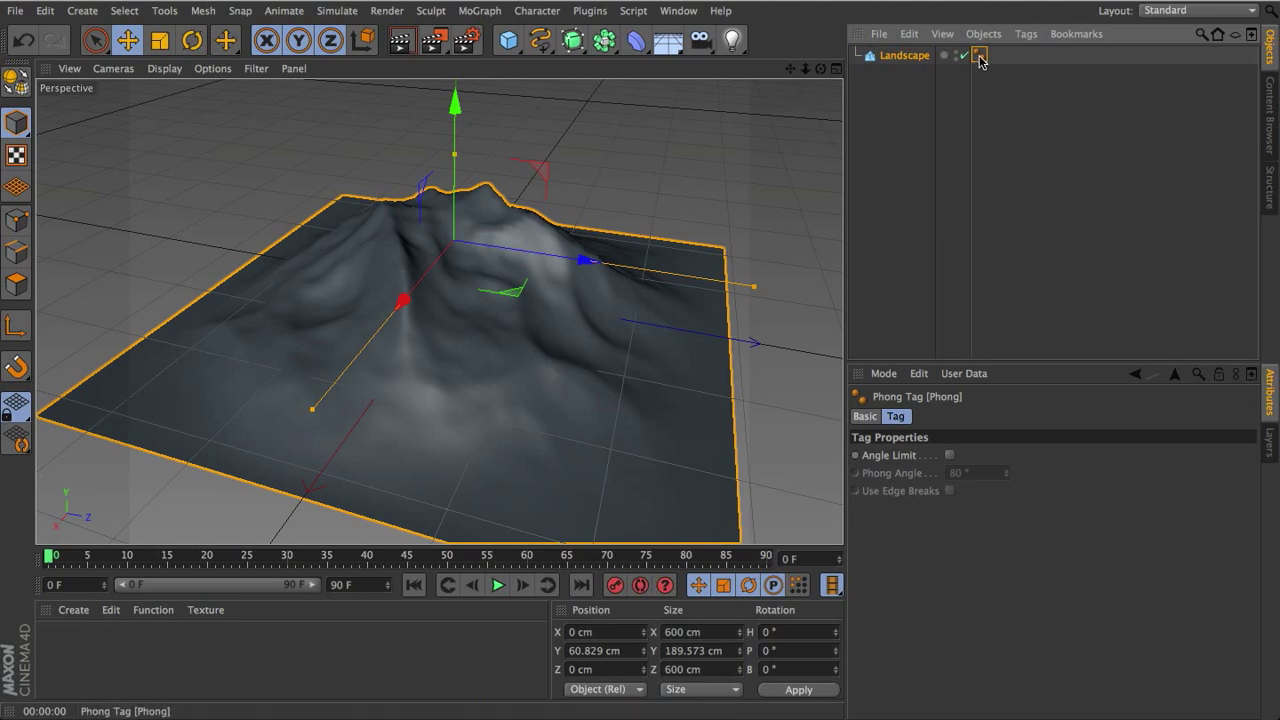
key("Delete")
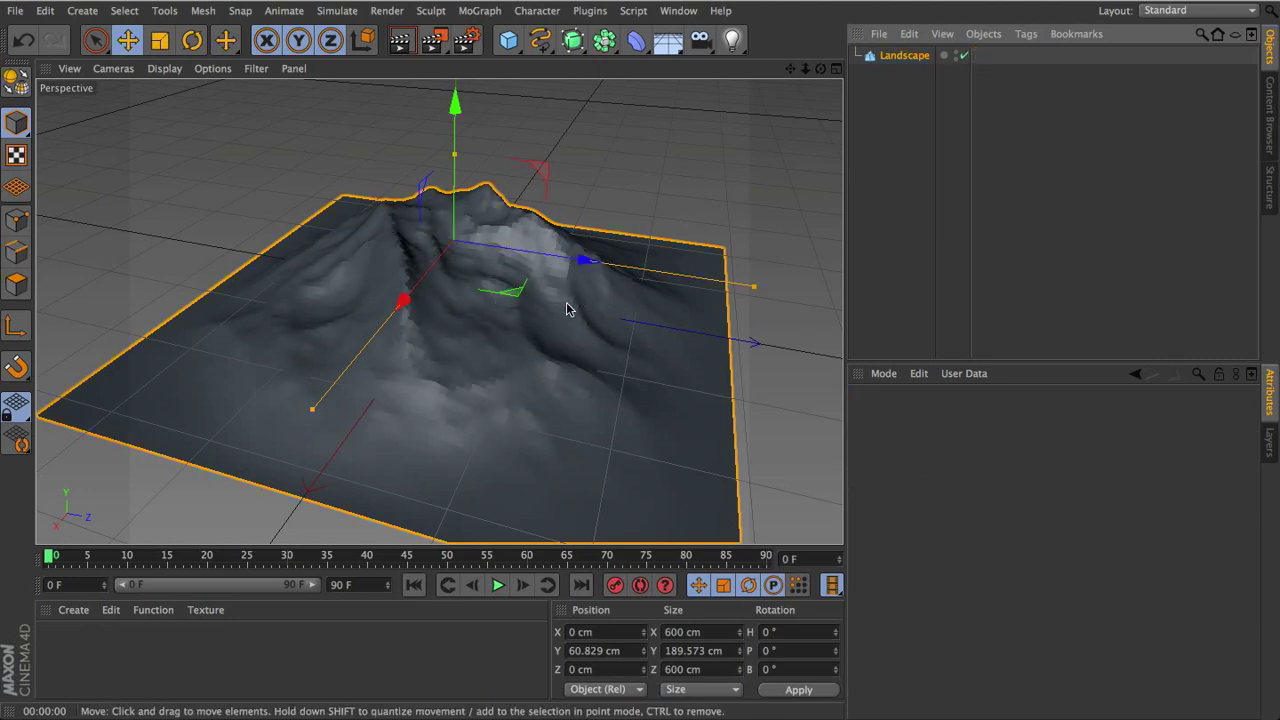
left_click(886, 57)
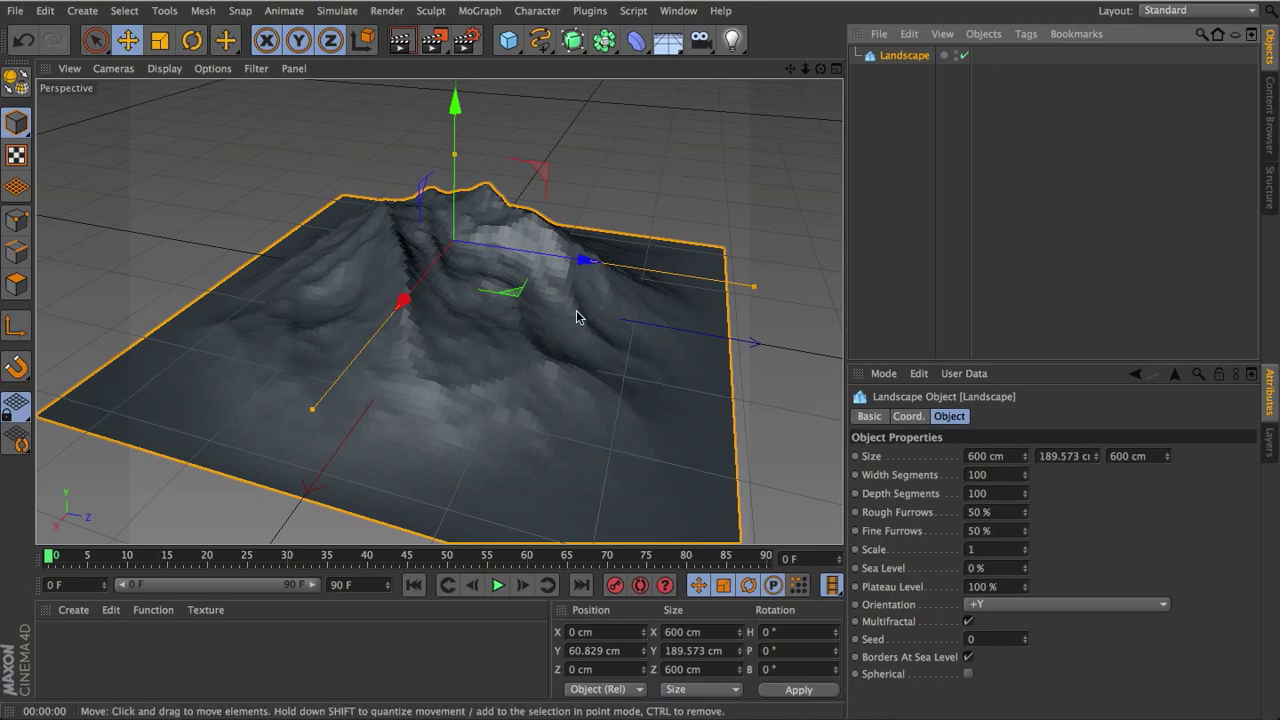
double_click(990, 475)
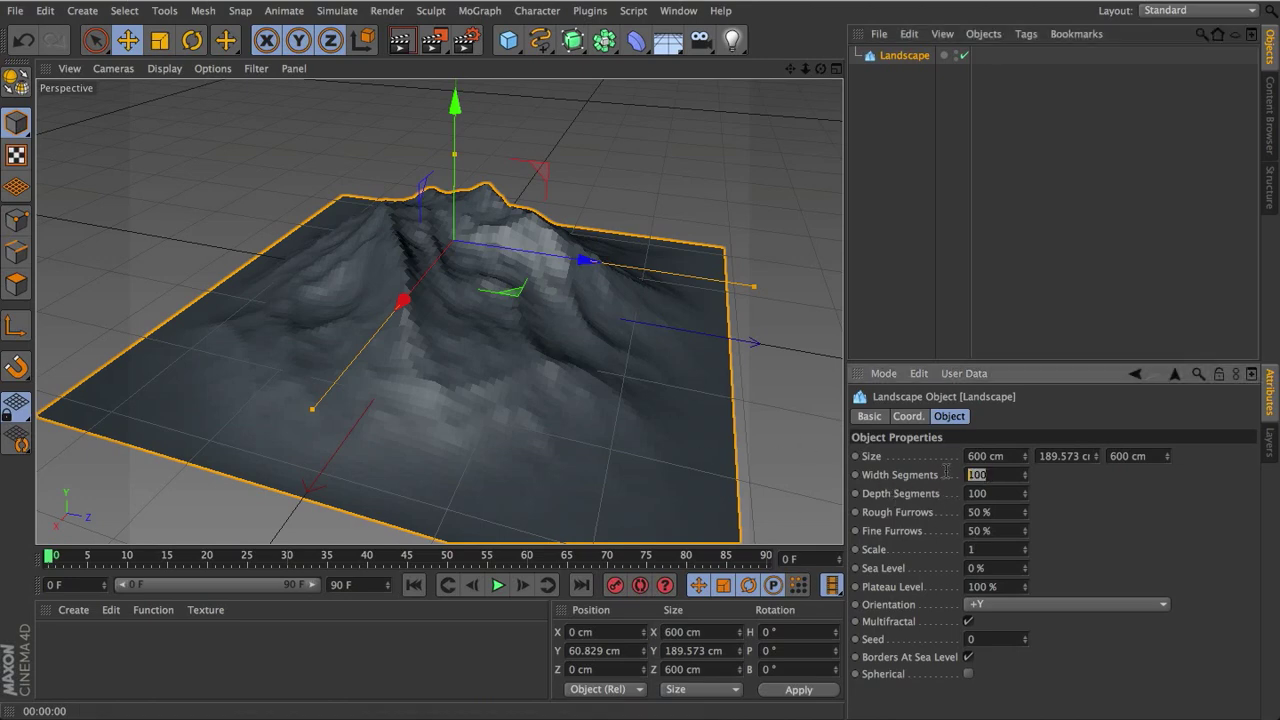
type("60")
key("Tab")
type("60")
key("Tab")
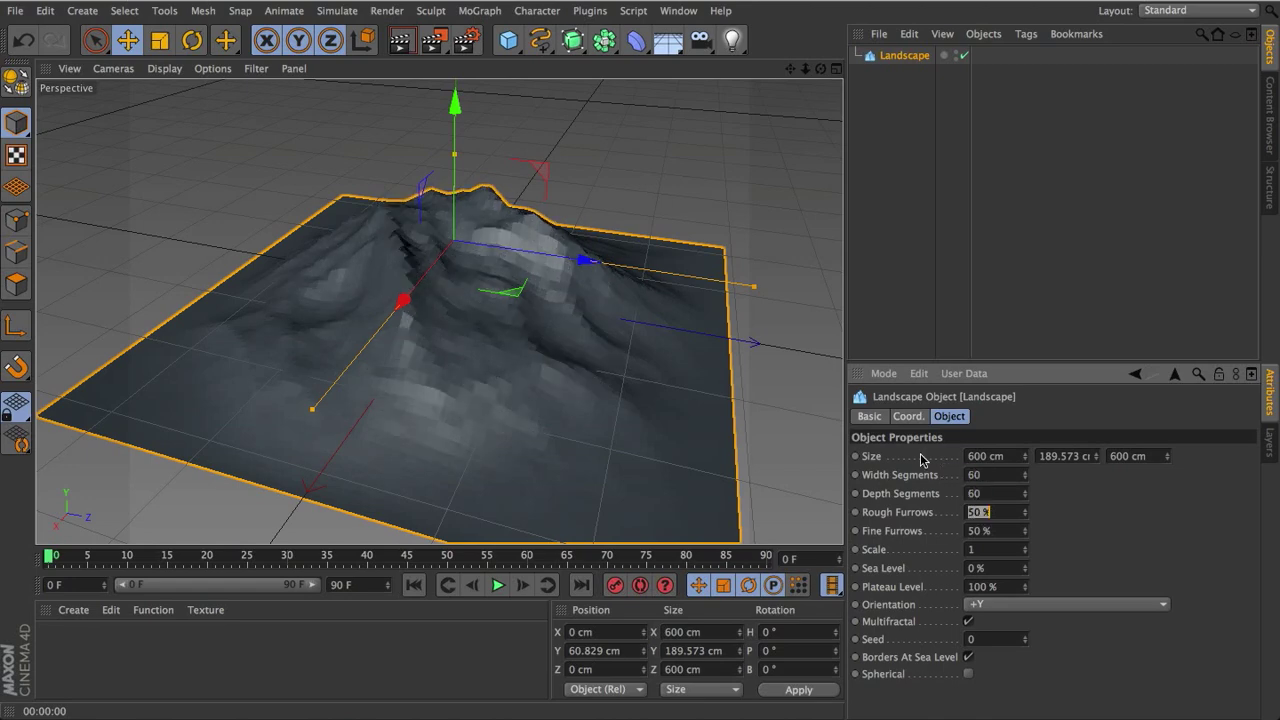
left_click_drag(509, 371, 420, 385, "alt")
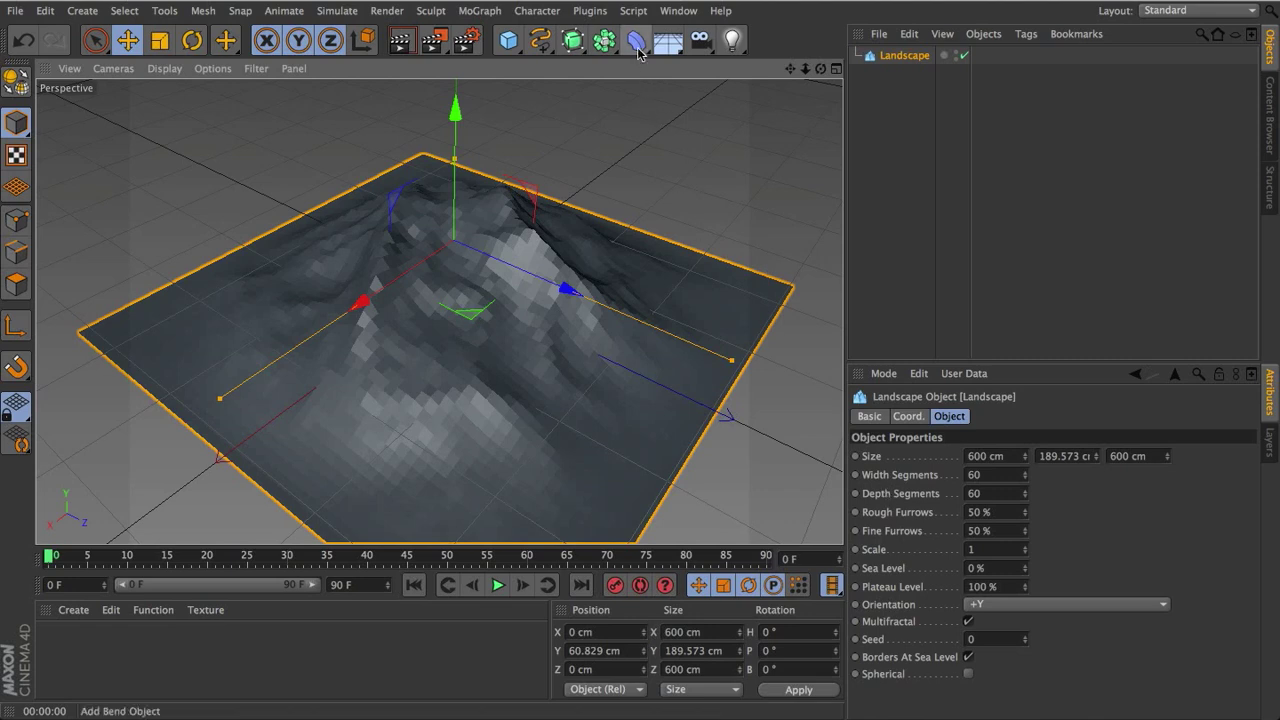
Add a Polygon Reduction deformer and nest it under the Landscape.
left_click(637, 52)
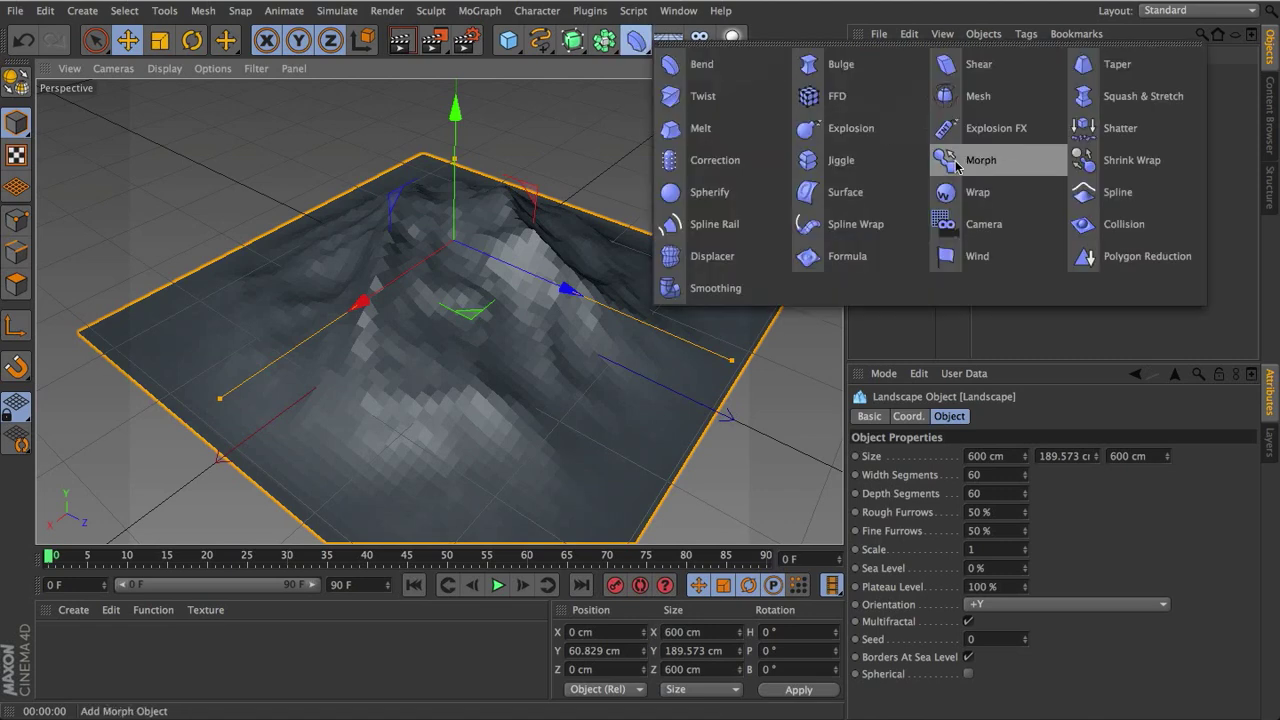
left_click(1147, 260)
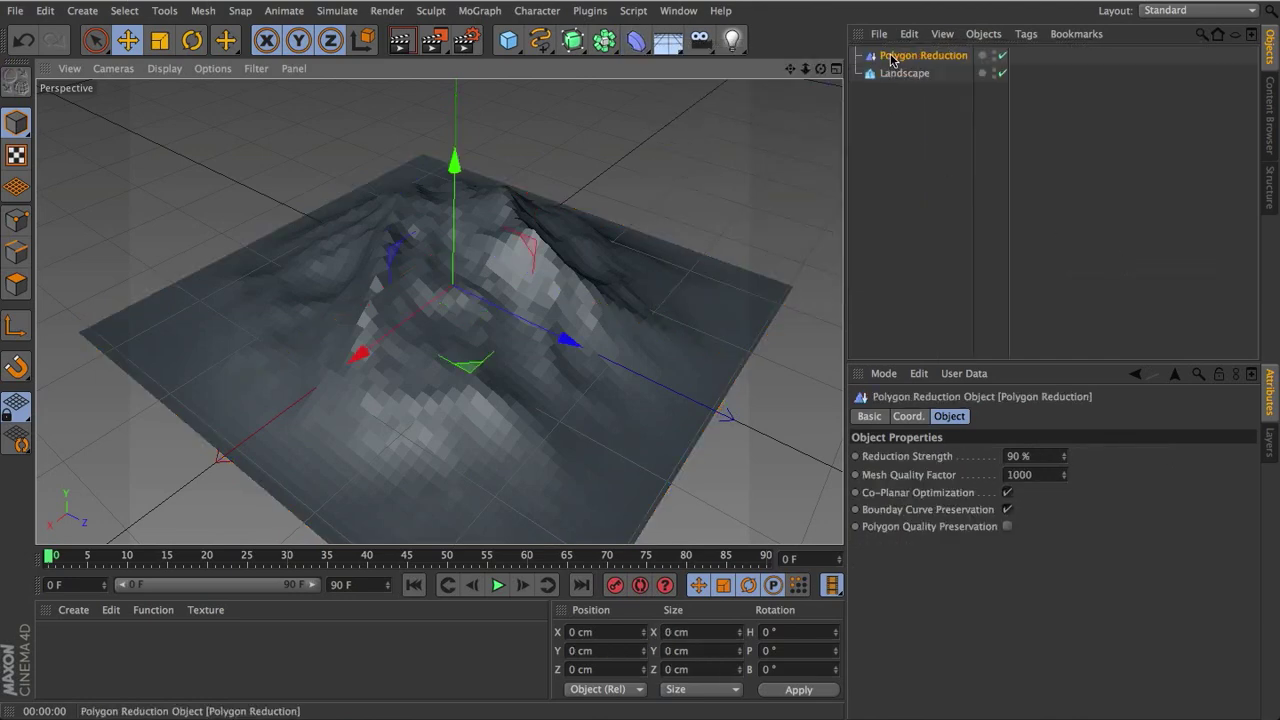
mouse_move(890, 60)
left_mouse_down()
mouse_move(906, 72)
mouse_move(894, 79)
left_mouse_up()
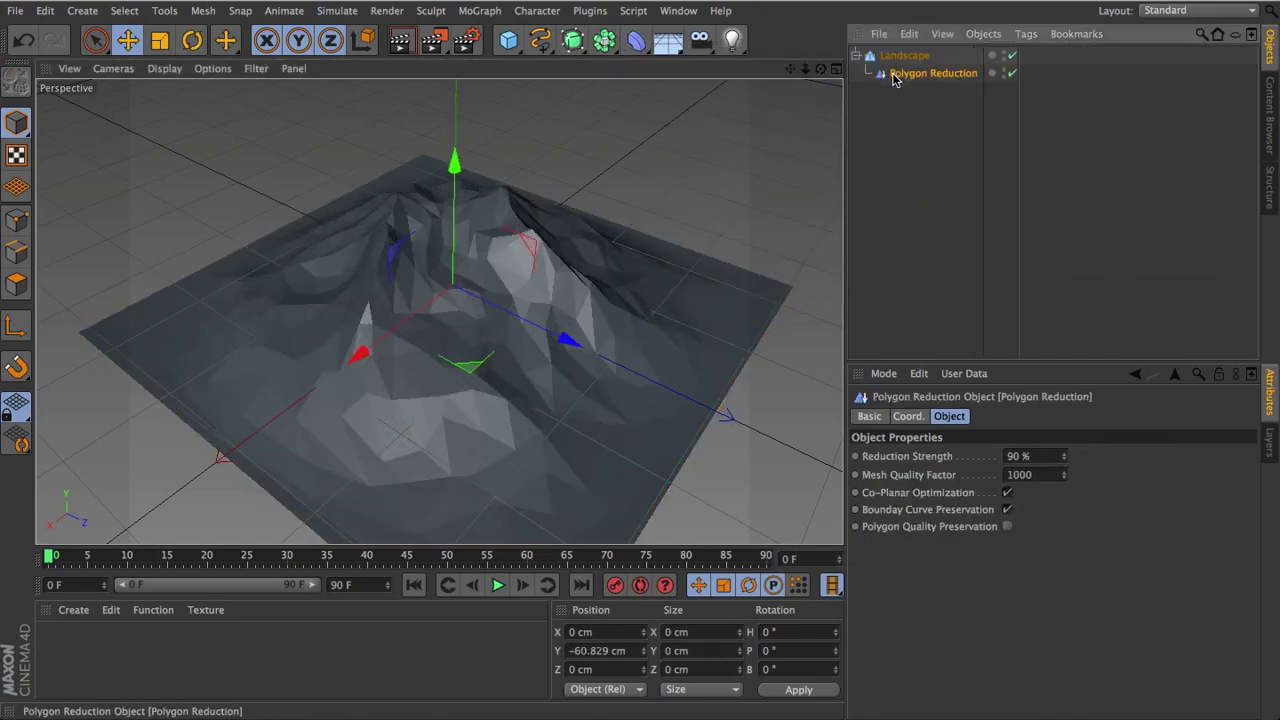
left_click_drag(560, 395, 503, 387, "alt")
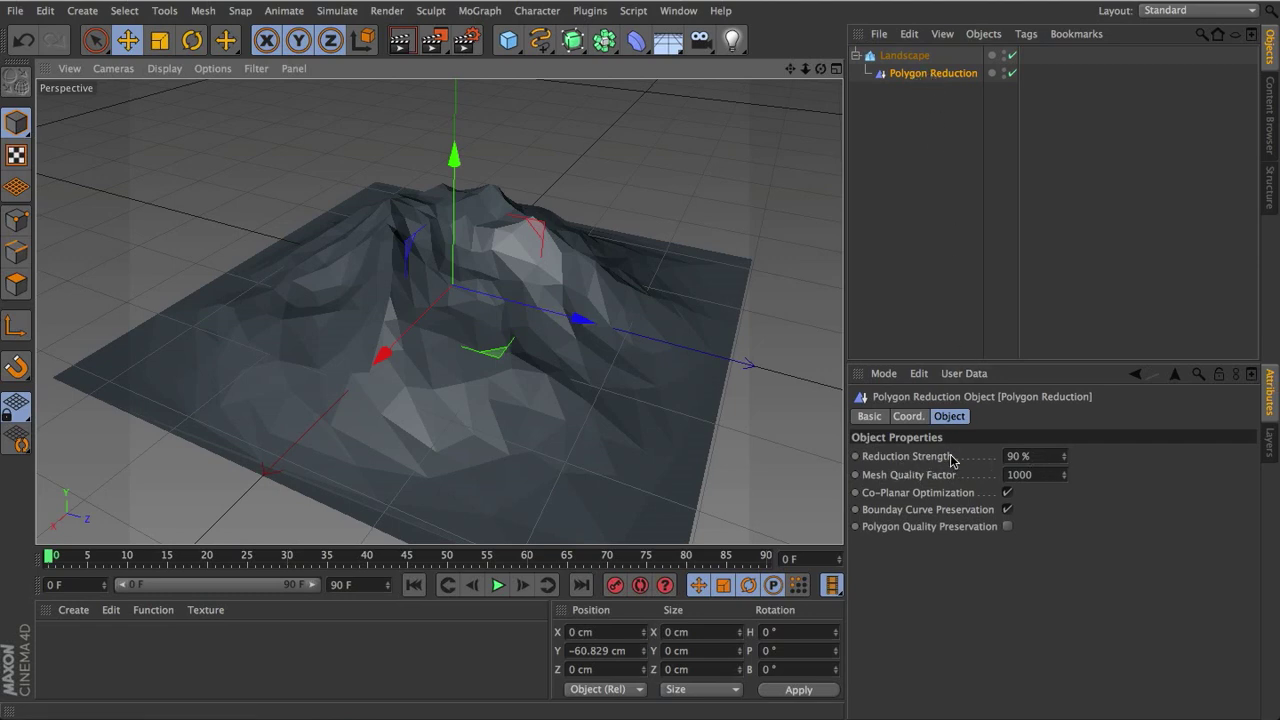
Set the Polygon Reduction's Reduction Strength to 90%.
left_click_drag(1059, 458, 1064, 425)
double_click(1025, 456)
type("90")
key("Tab")
left_click_drag(620, 371, 584, 376, "alt")
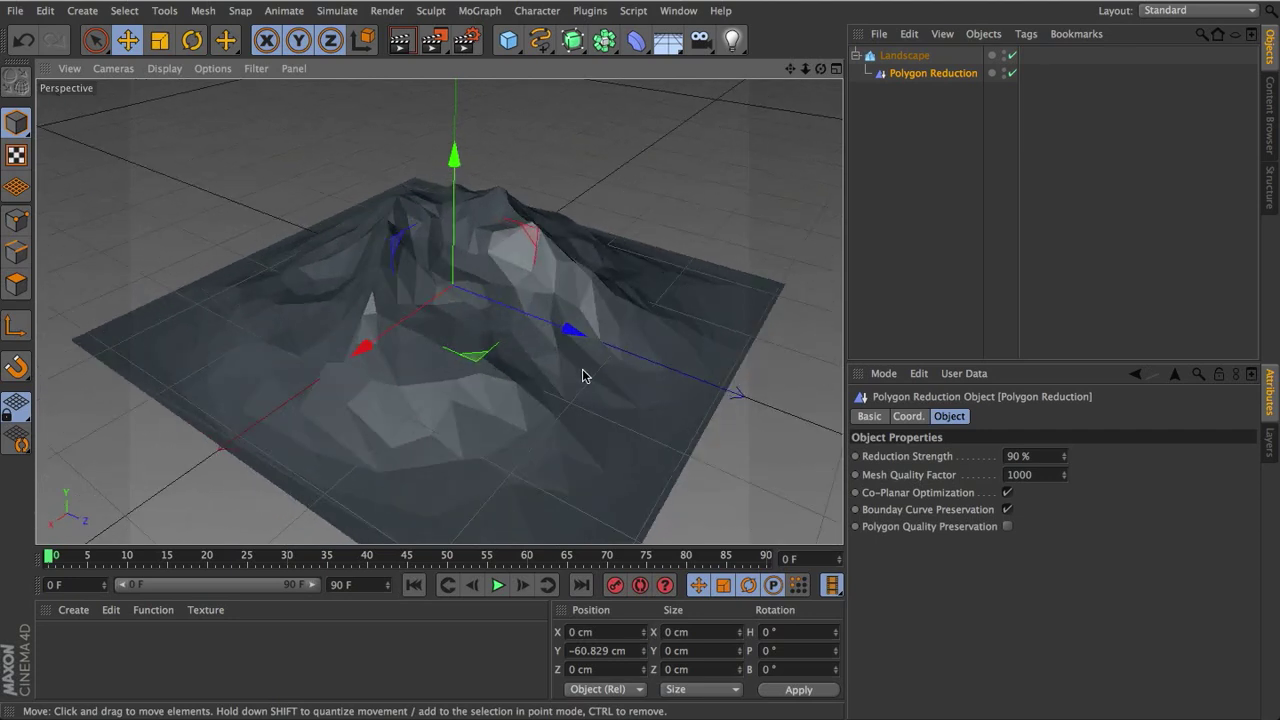
left_click_drag(557, 419, 515, 410, "alt")
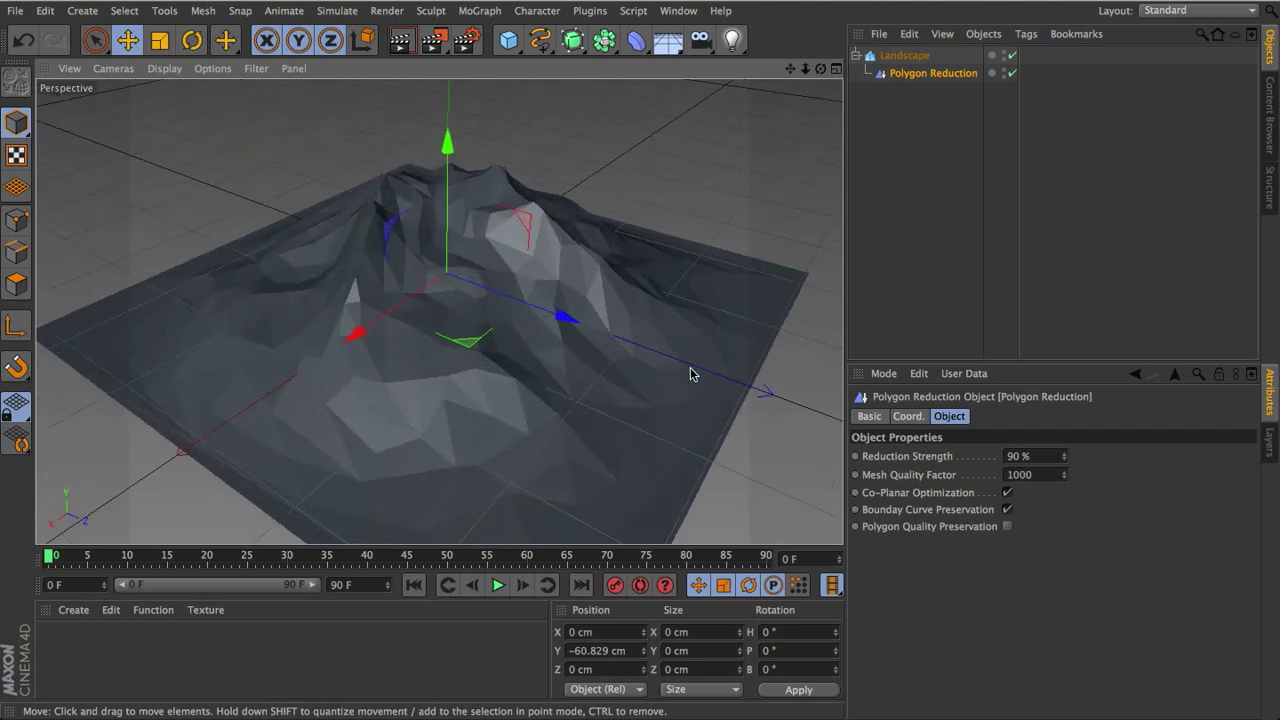
mouse_move(658, 376)
left_mouse_down("alt")
mouse_move(580, 400)
mouse_move(482, 404)
mouse_move(543, 443)
left_mouse_up("alt")
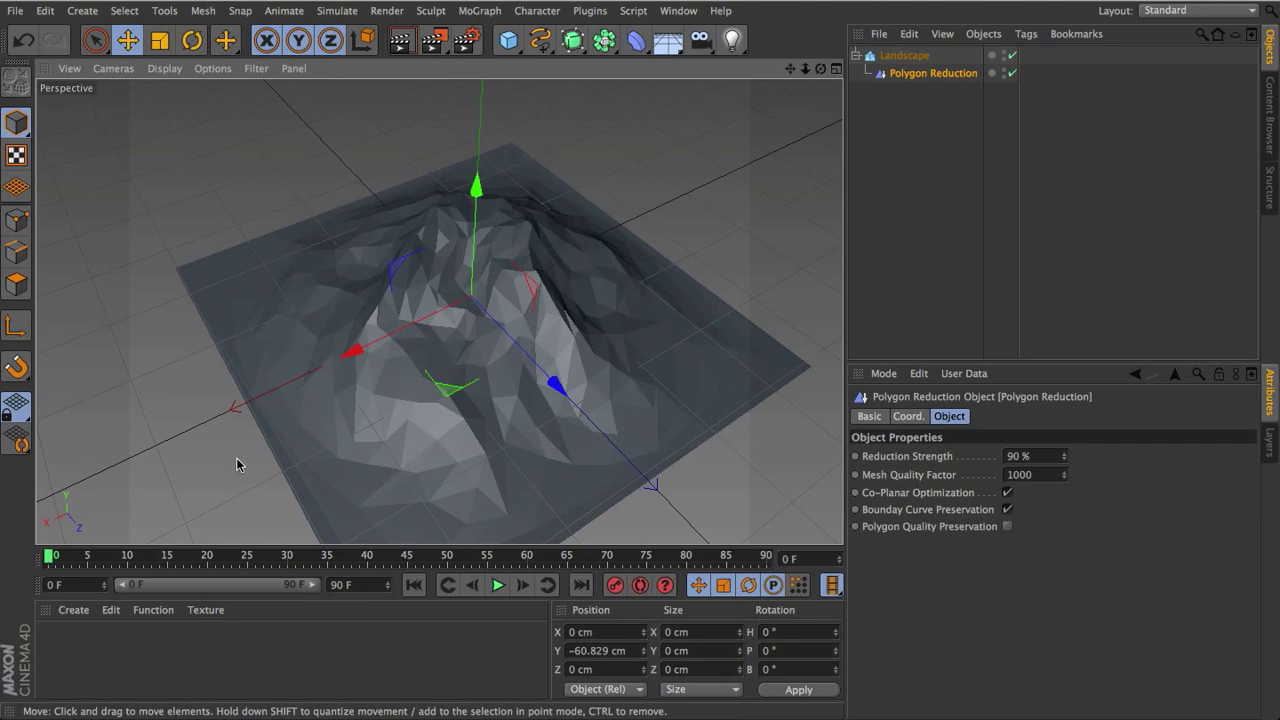
Add a cylinder and widen it to cover most of the terrain.
left_click_drag(757, 383, 531, 131, "alt")
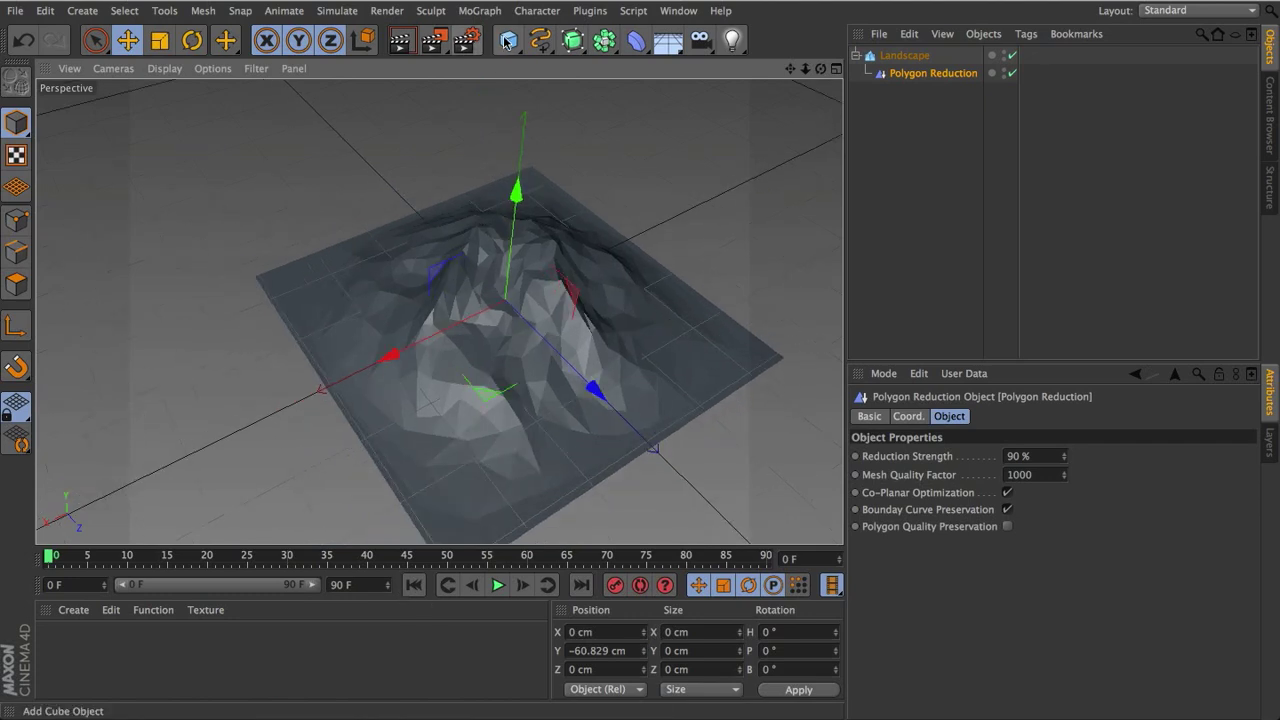
left_click_drag(507, 40, 868, 60)
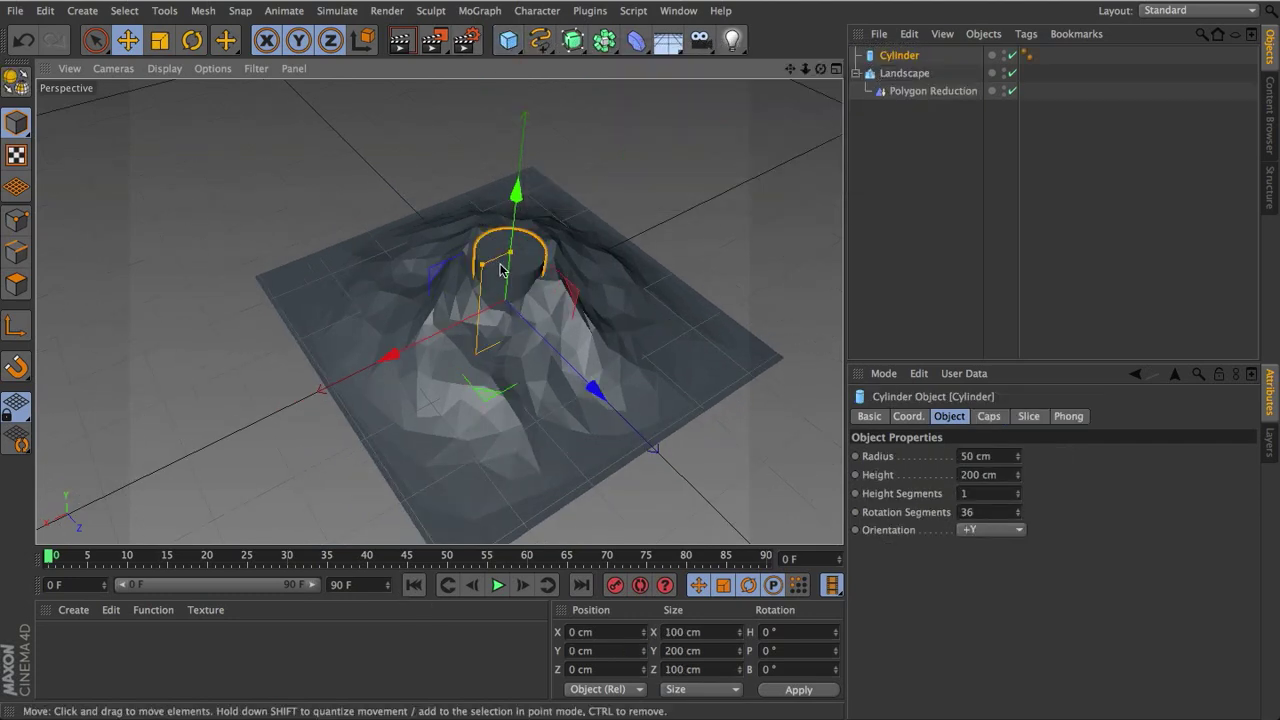
left_click_drag(484, 266, 420, 300)
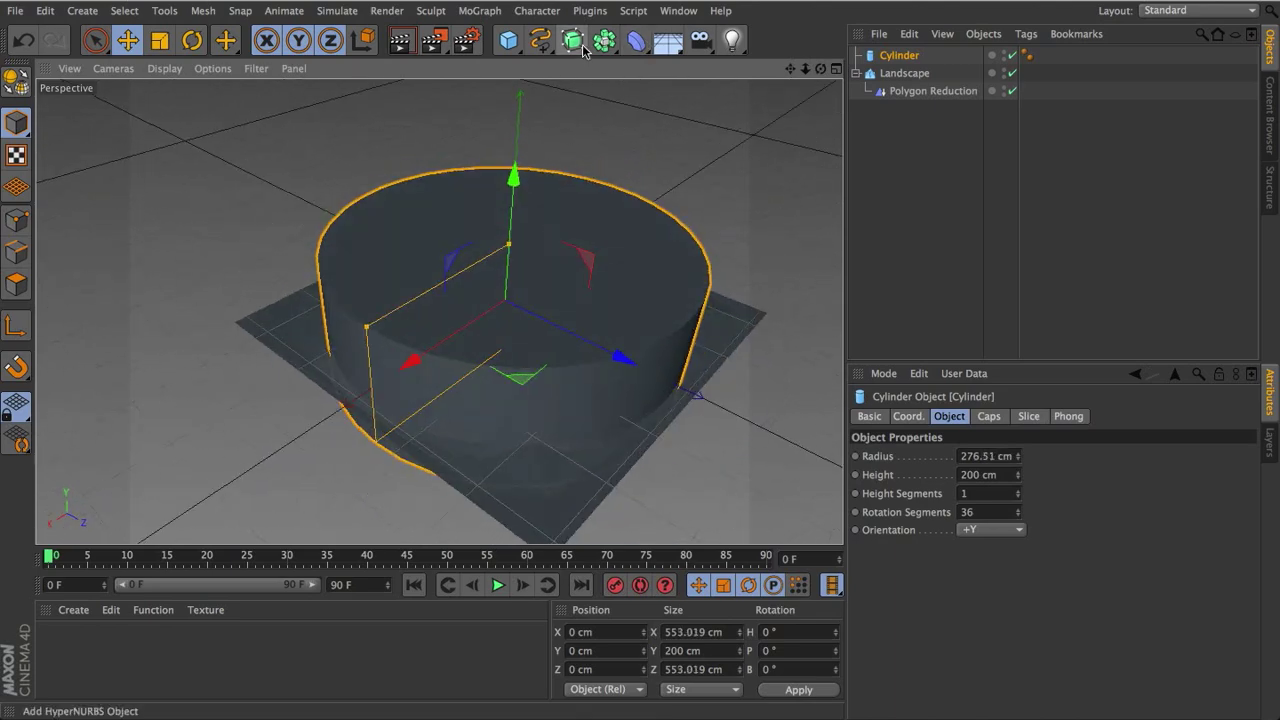
Add a Boole set to intersect, with Create single object enabled.
left_click_drag(604, 40, 897, 56)
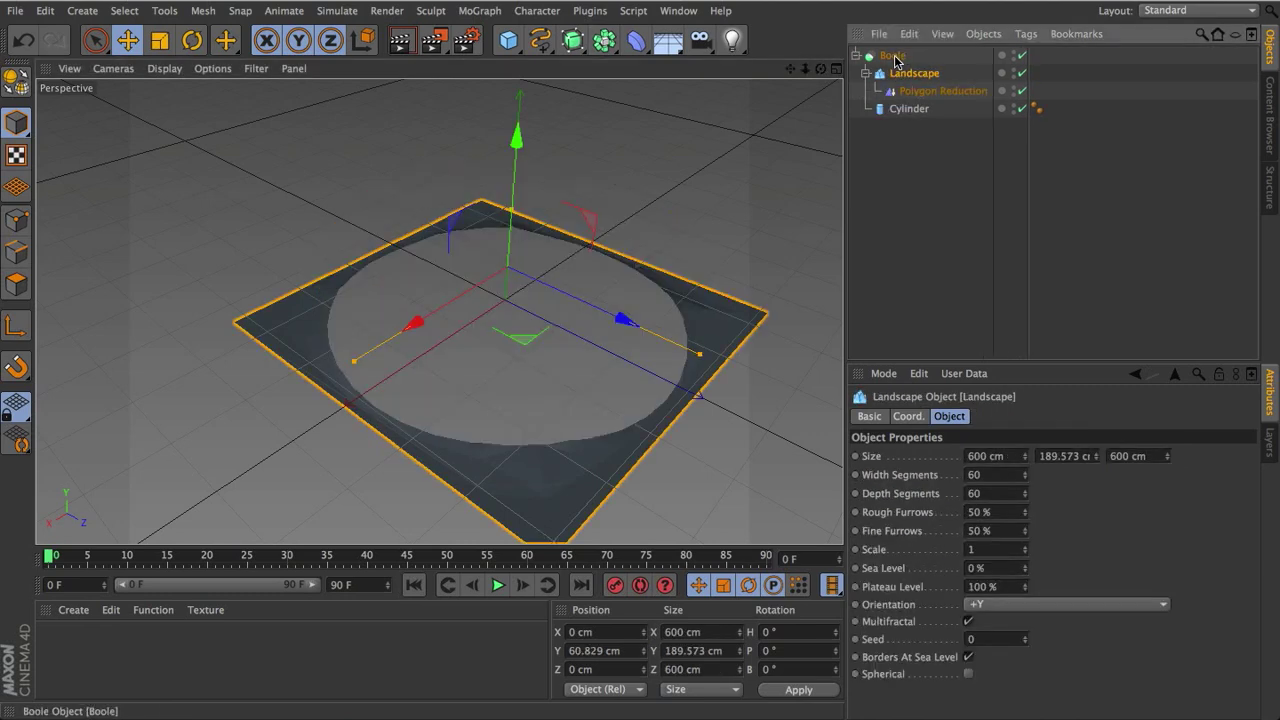
left_click(892, 55)
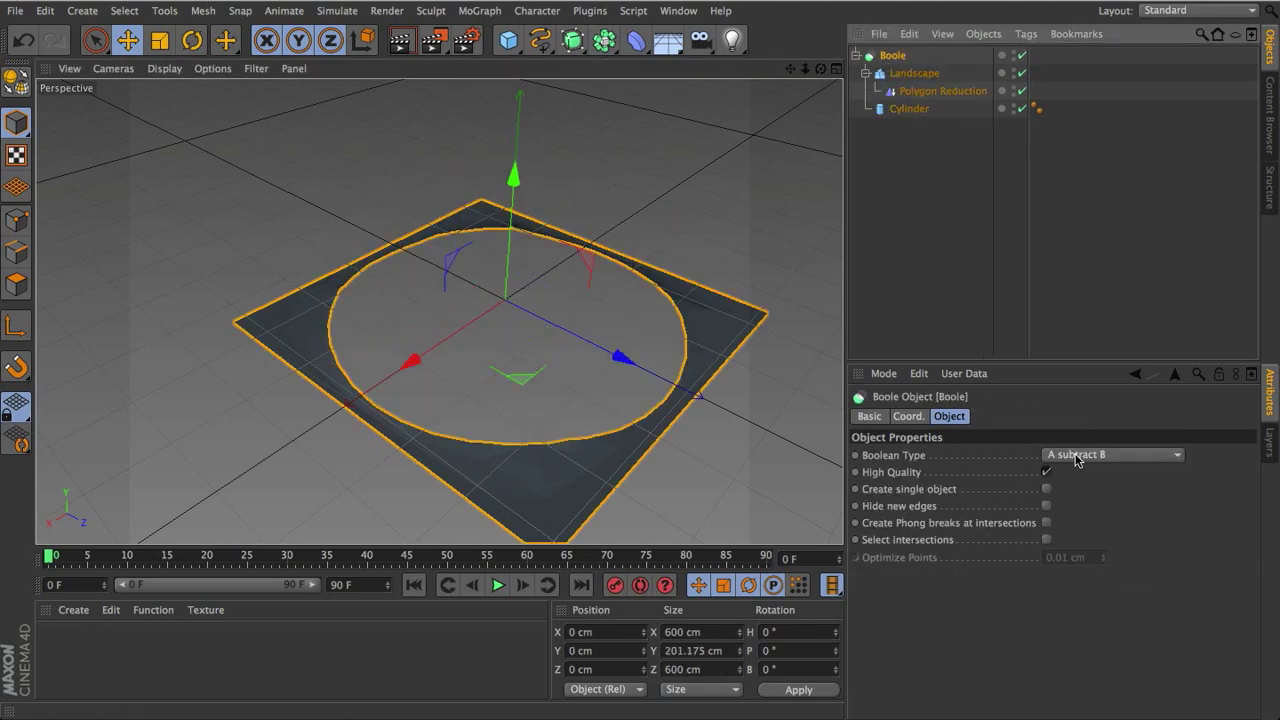
left_click(1077, 455)
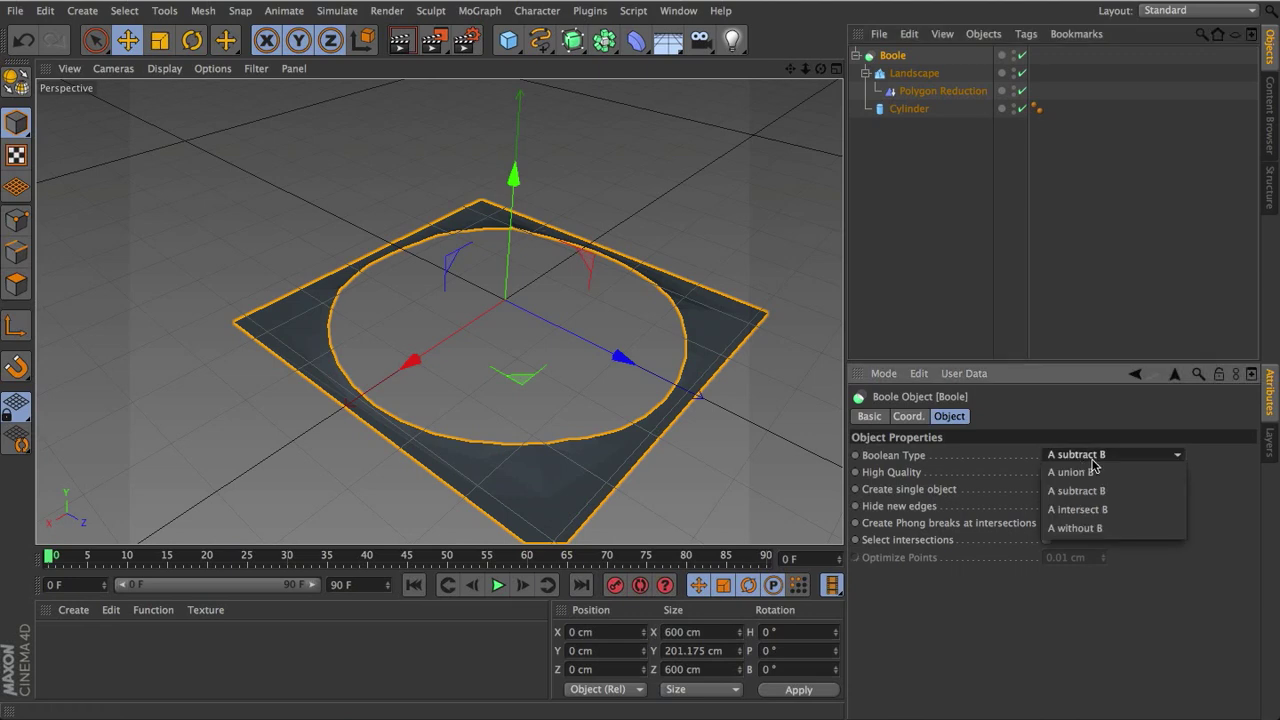
left_click(1094, 510)
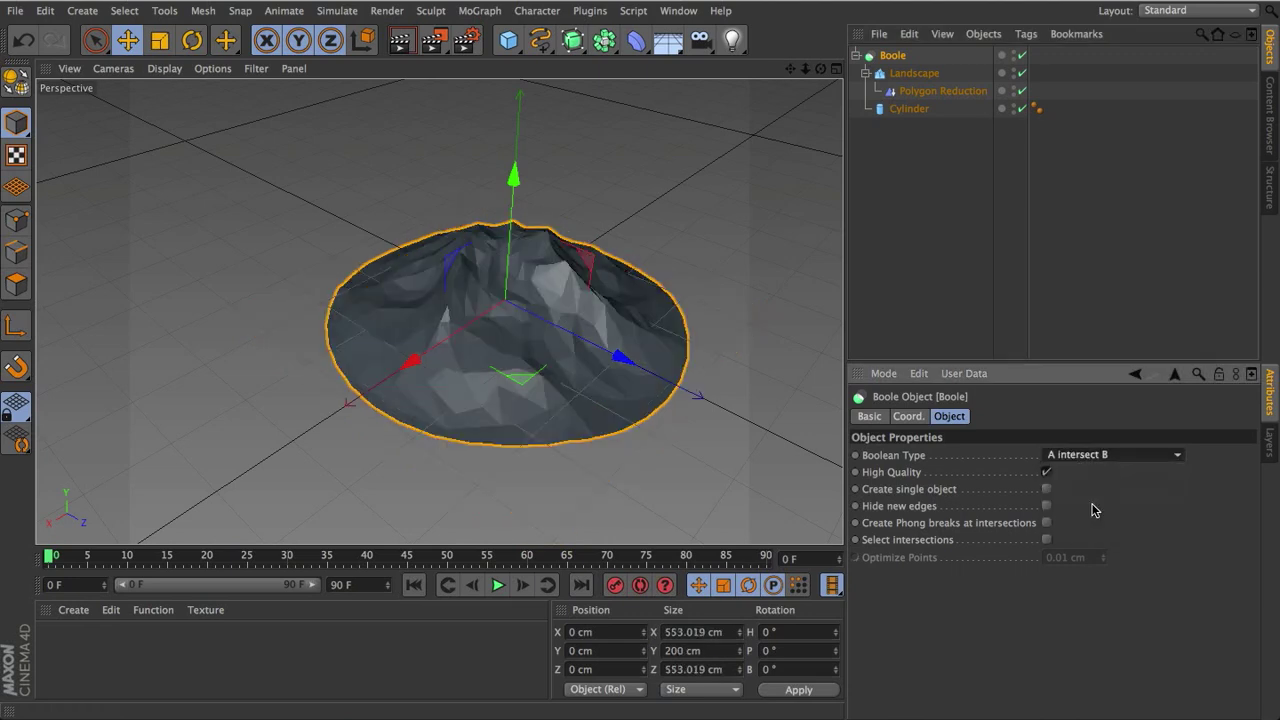
left_click(1047, 488)
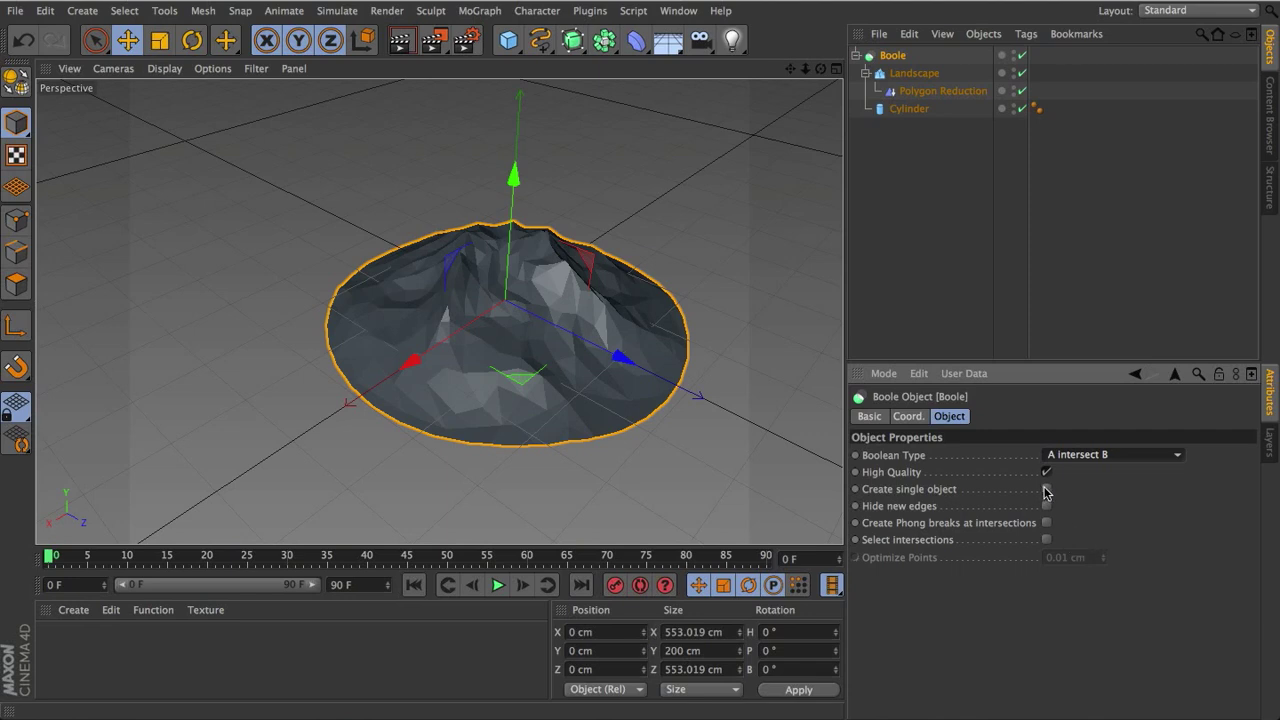
Remove the cylinder's Phong tag and inspect the boolean terrain from a low angle.
left_click(1039, 109)
key("Delete")
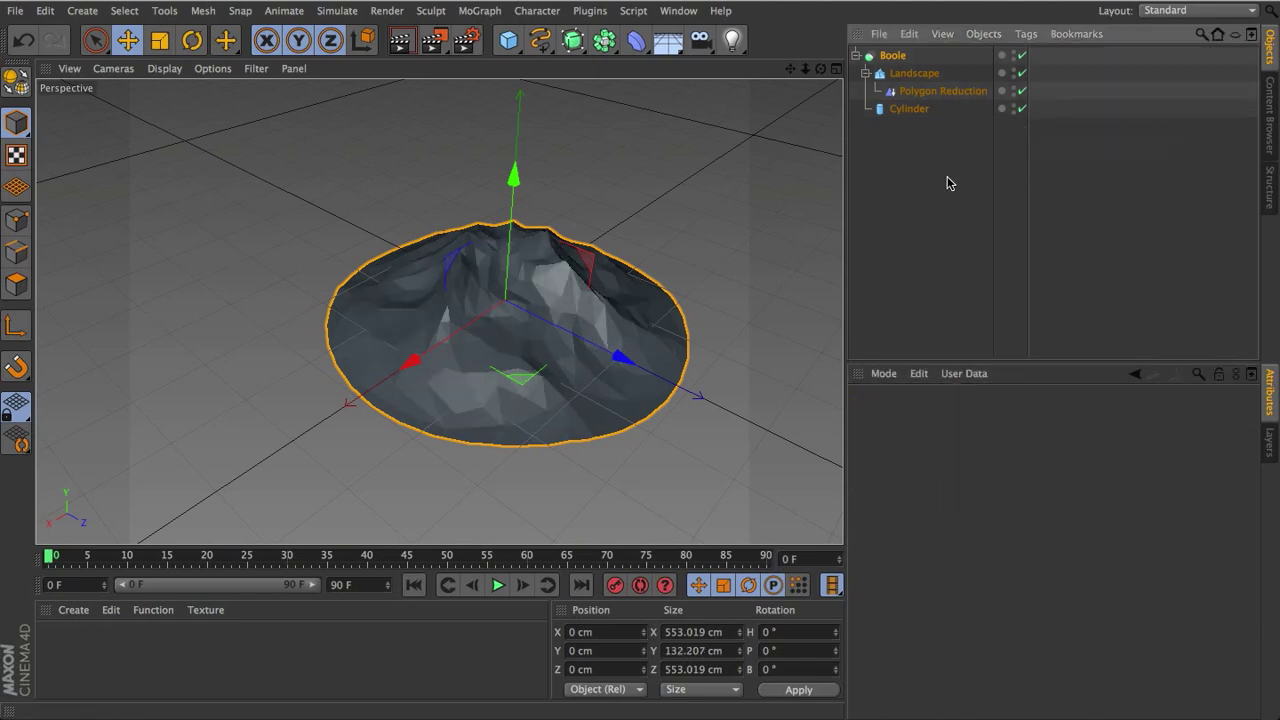
left_click(885, 57)
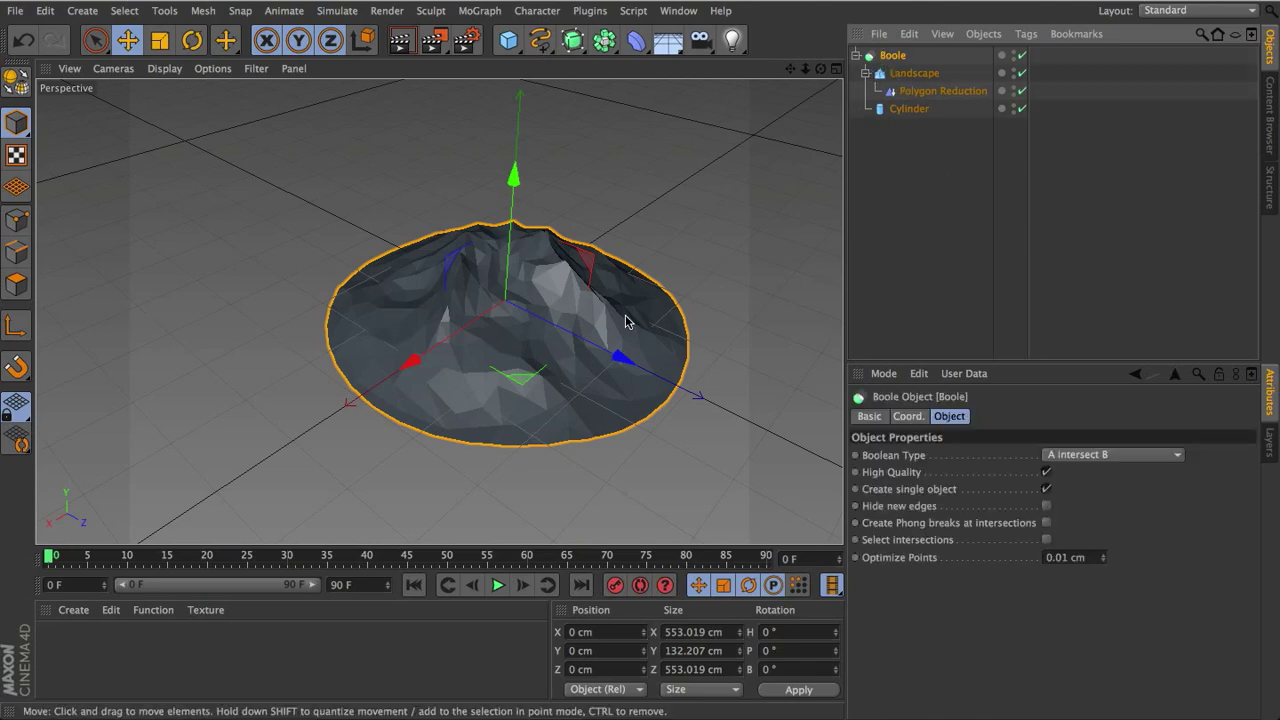
left_click_drag(613, 328, 496, 377, "alt")
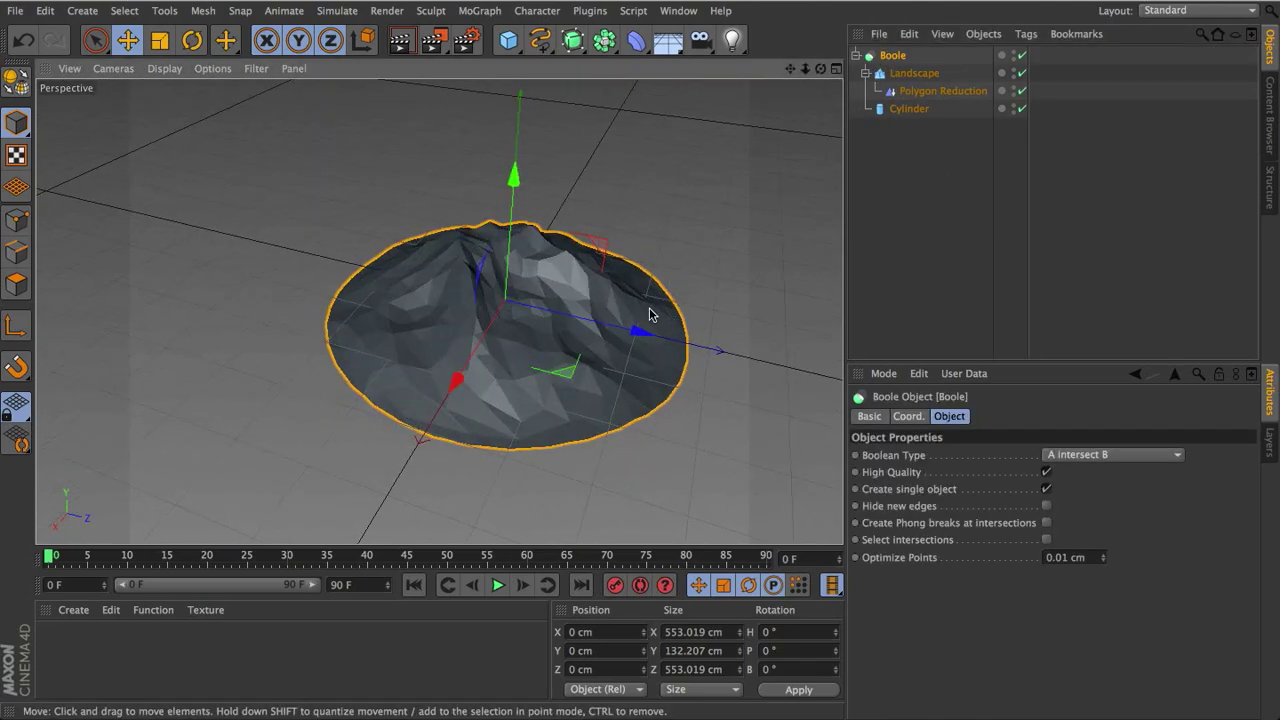
left_click_drag(520, 434, 590, 360, "alt")
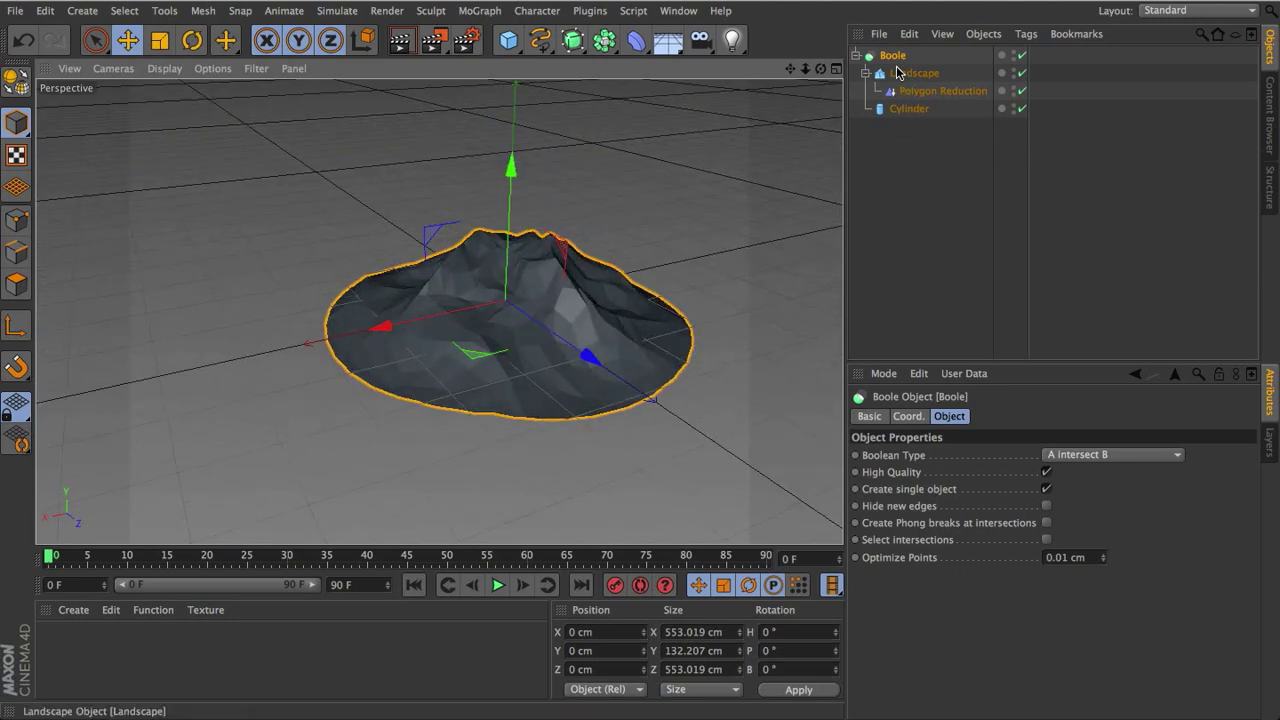
Make the Boole editable, pull Landscape*Cylinder out, and delete the empty Boole null.
key("c")
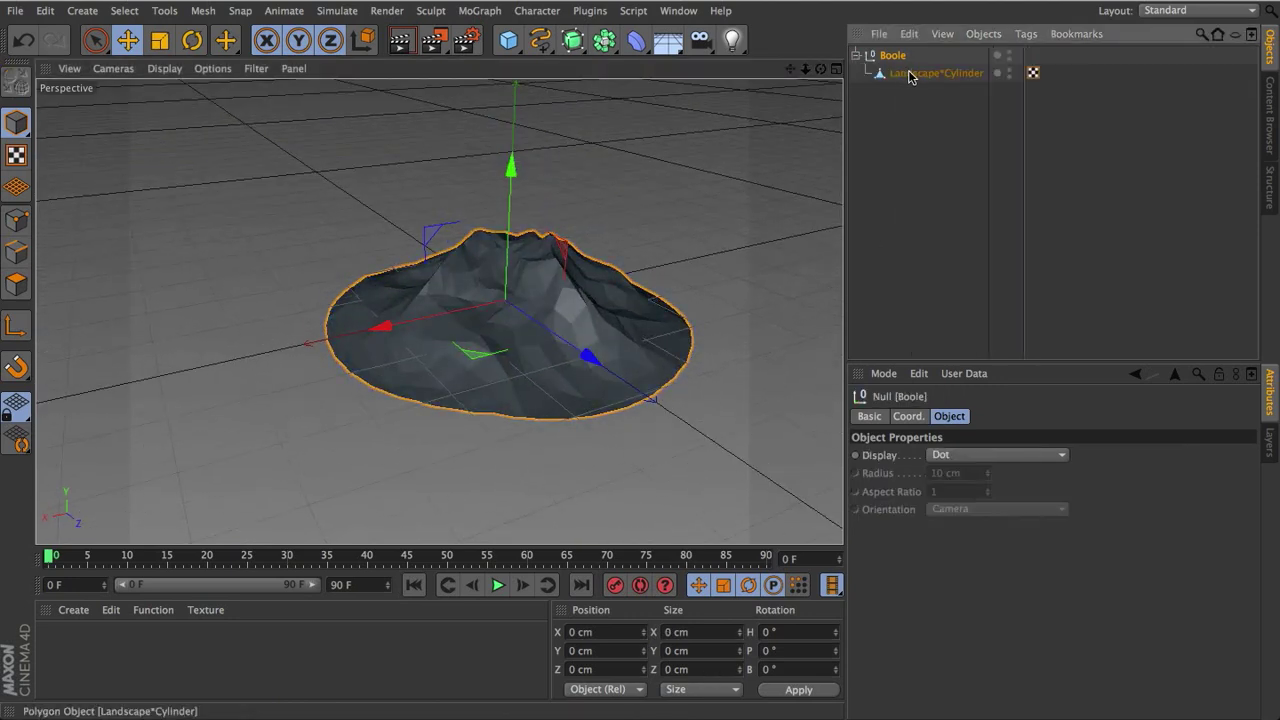
left_click_drag(910, 77, 908, 106)
left_click(890, 55)
key("Delete")
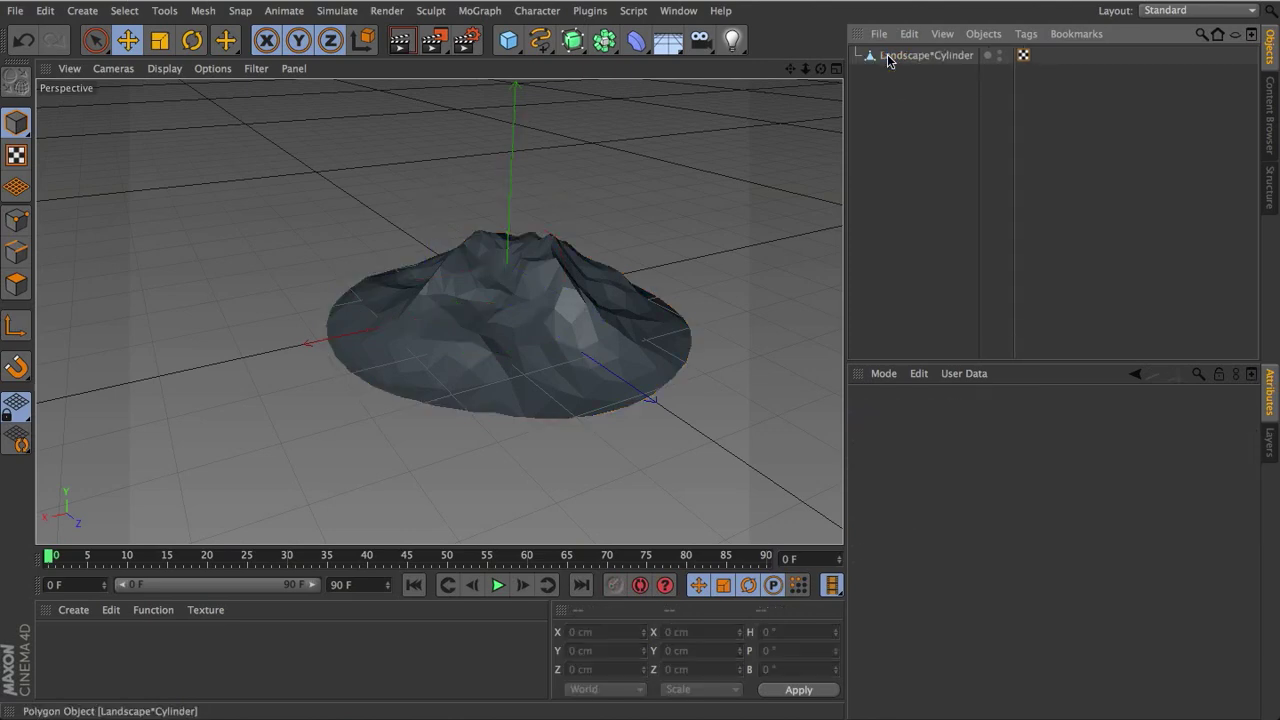
right_click_drag(571, 329, 572, 371, "alt")
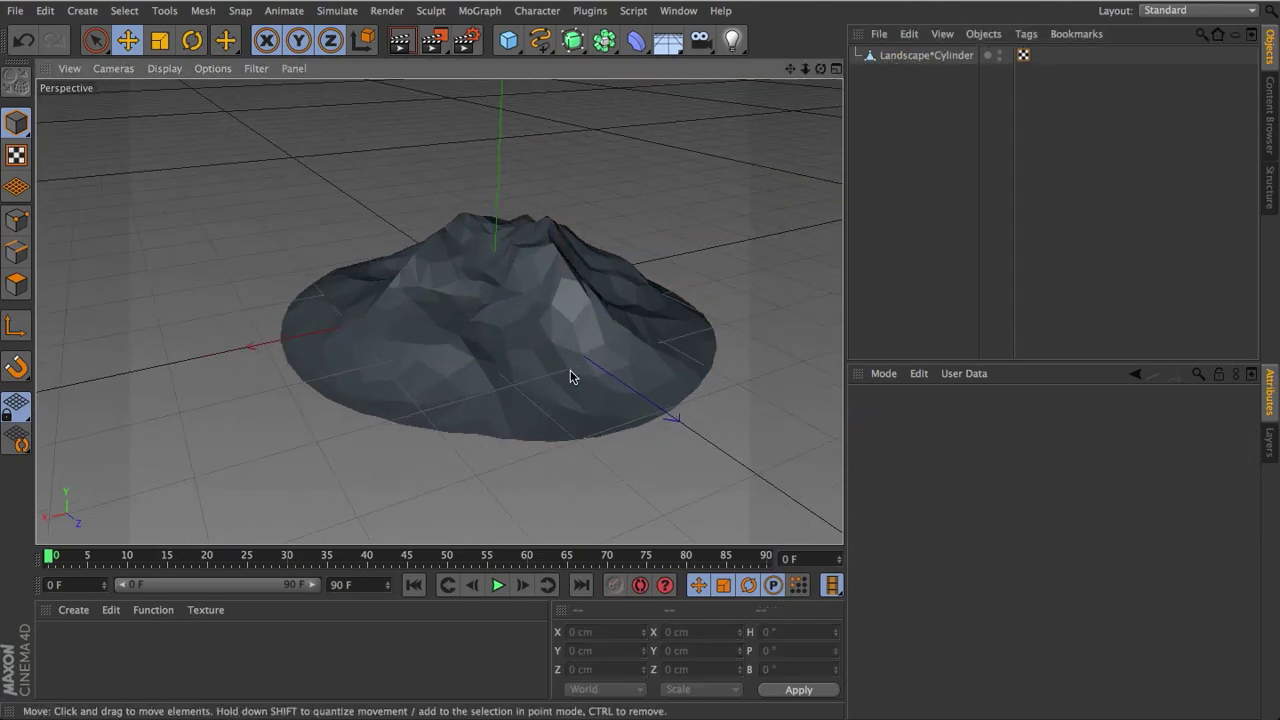
left_click_drag(562, 370, 574, 333, "alt")
scroll(598, 346, "down", 3)
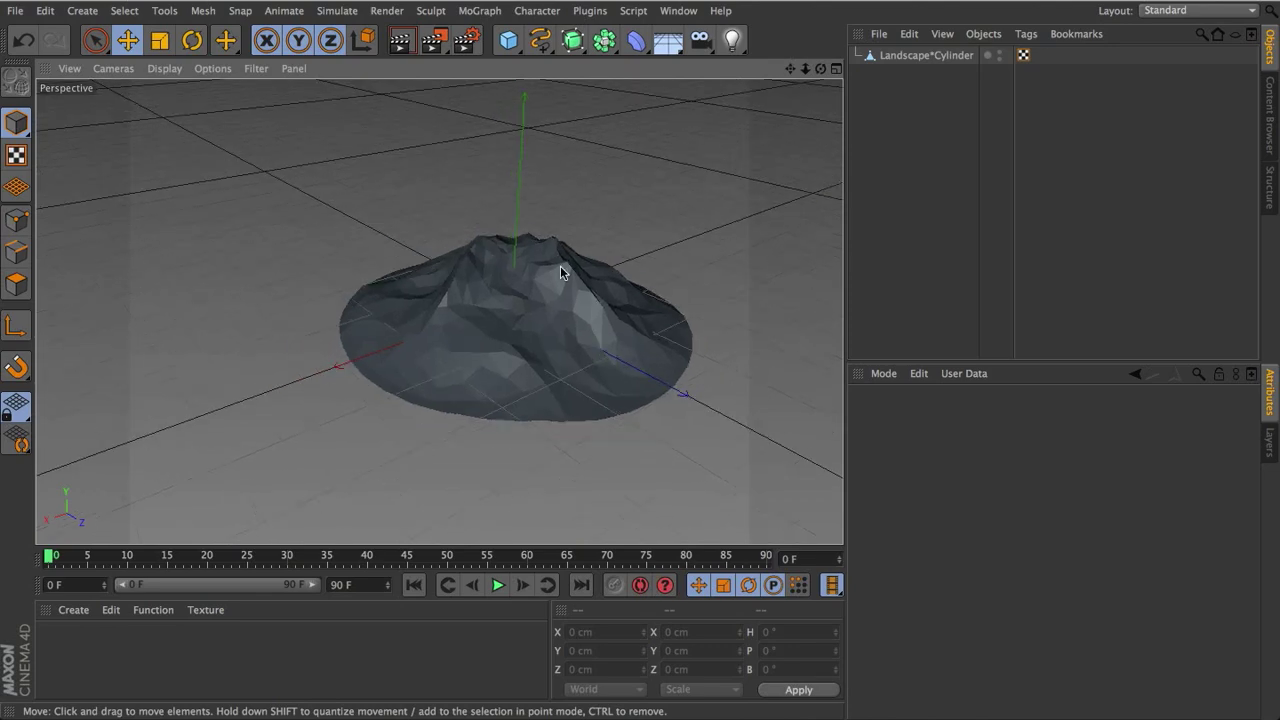
Add a Plane sized 10000 cm by 10000 cm.
left_click_drag(508, 40, 688, 96)
scroll(606, 266, "down", 5)
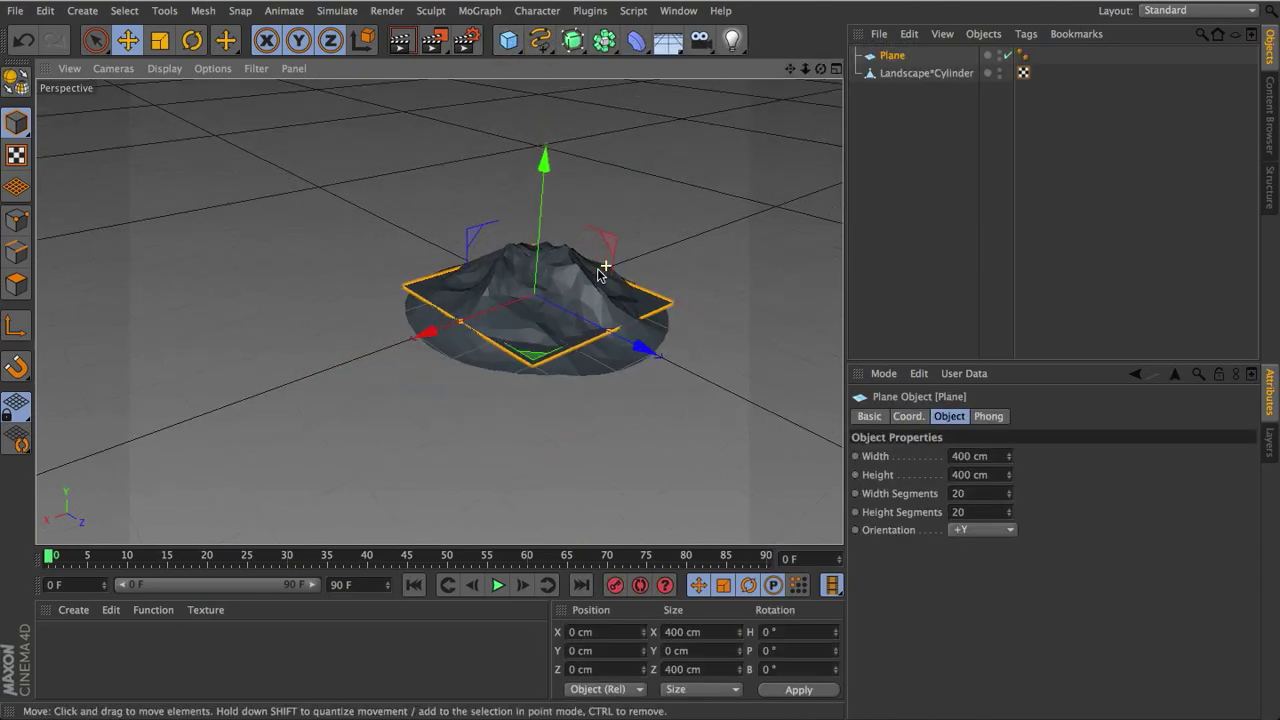
left_click_drag(998, 457, 903, 460)
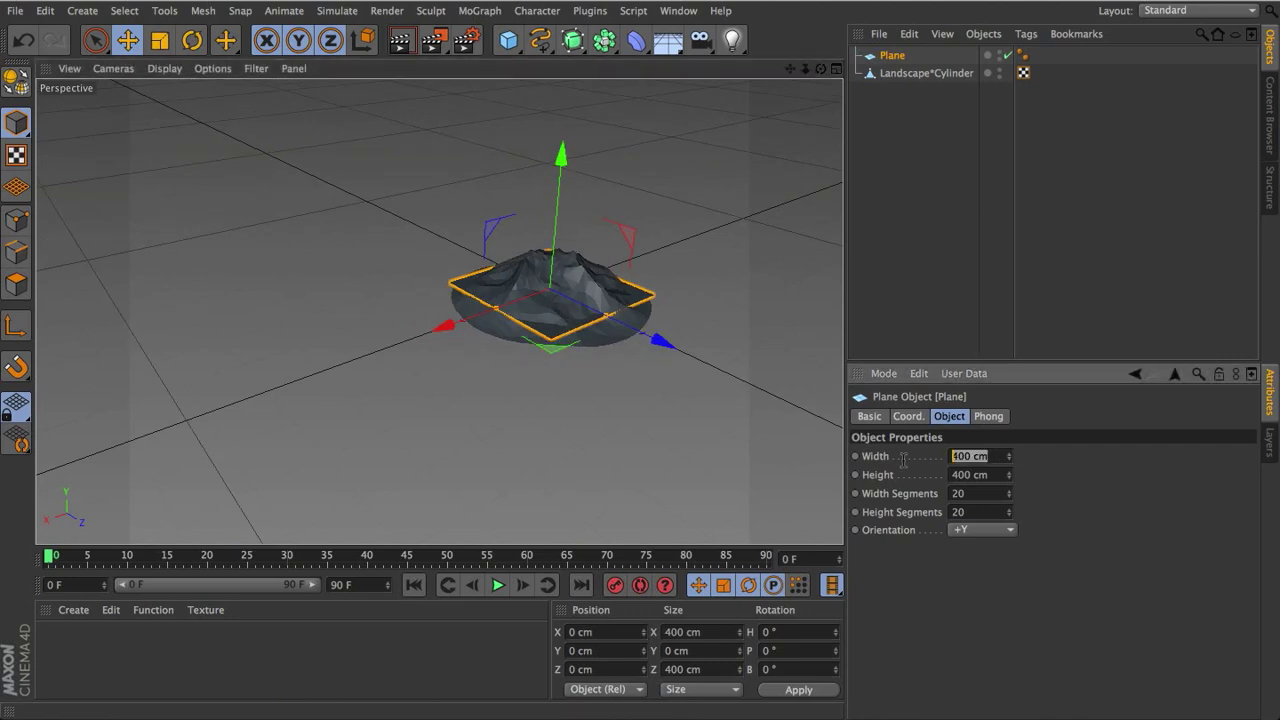
type("10000")
key("Tab")
type("10000")
key("Tab")
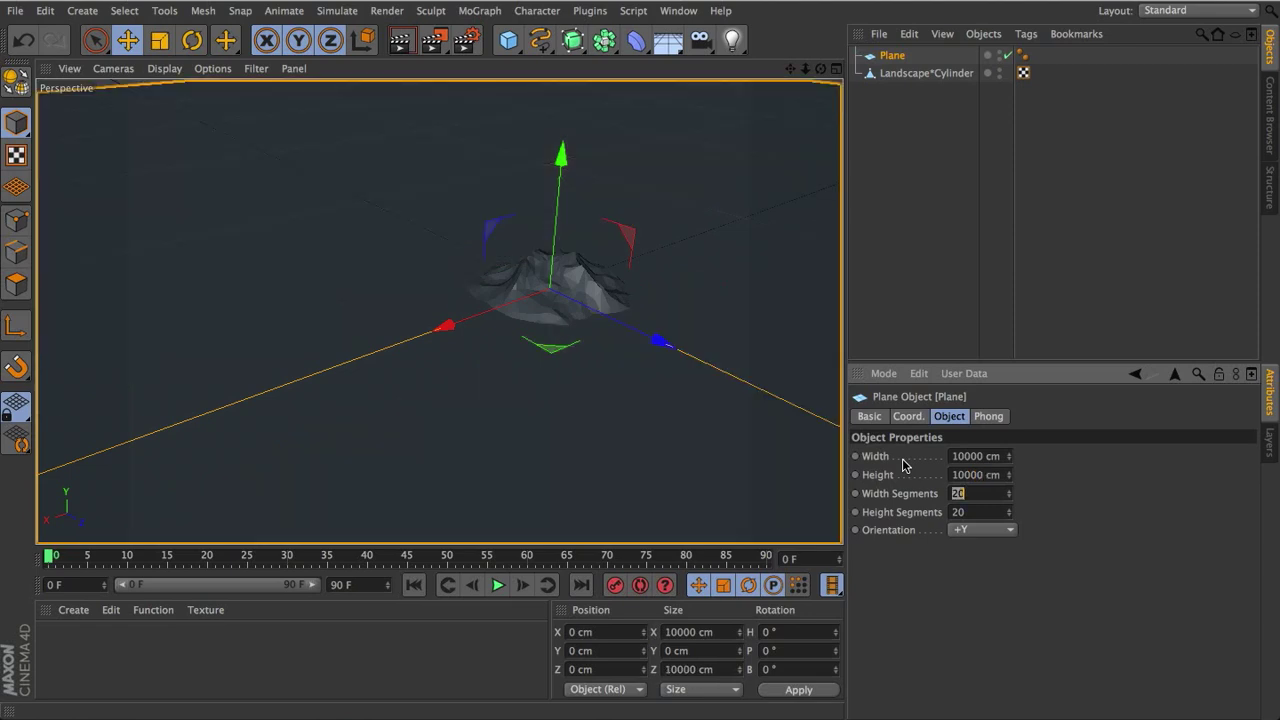
Switch the viewport display to Gouraud Shading (Lines).
scroll(614, 340, "down", 4)
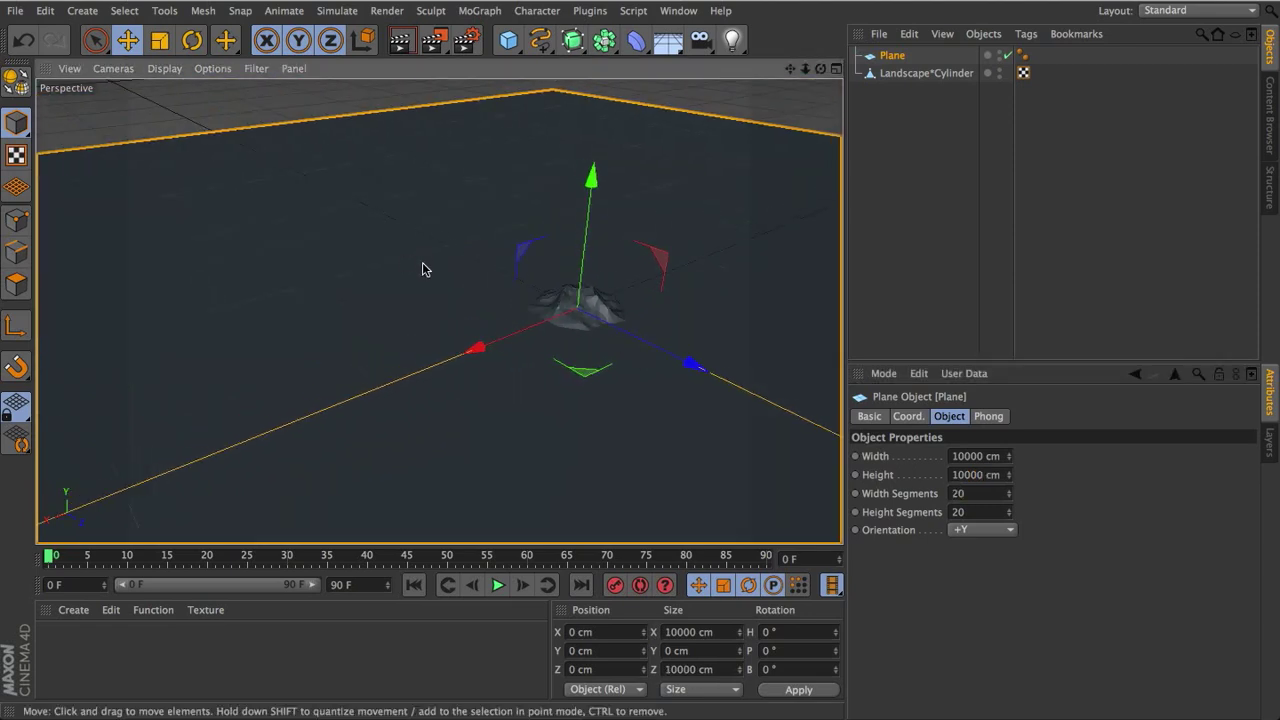
left_click(166, 69)
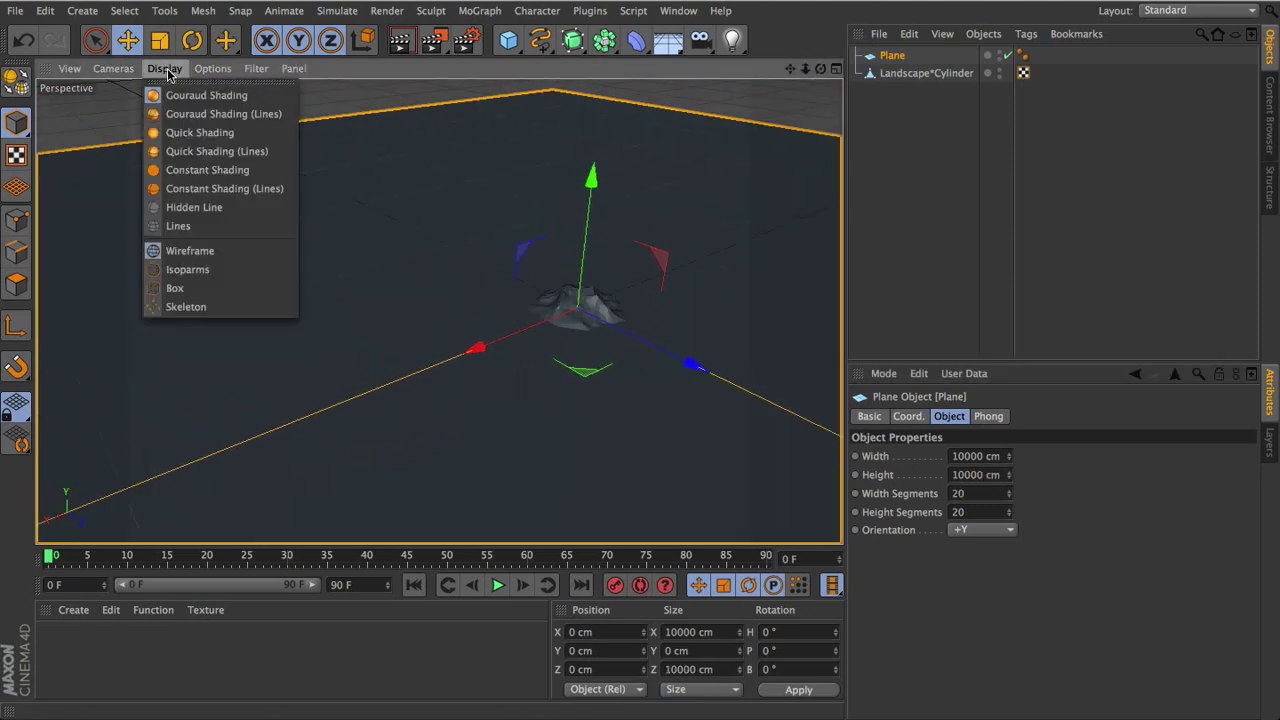
left_click(267, 114)
scroll(621, 373, "up", 2)
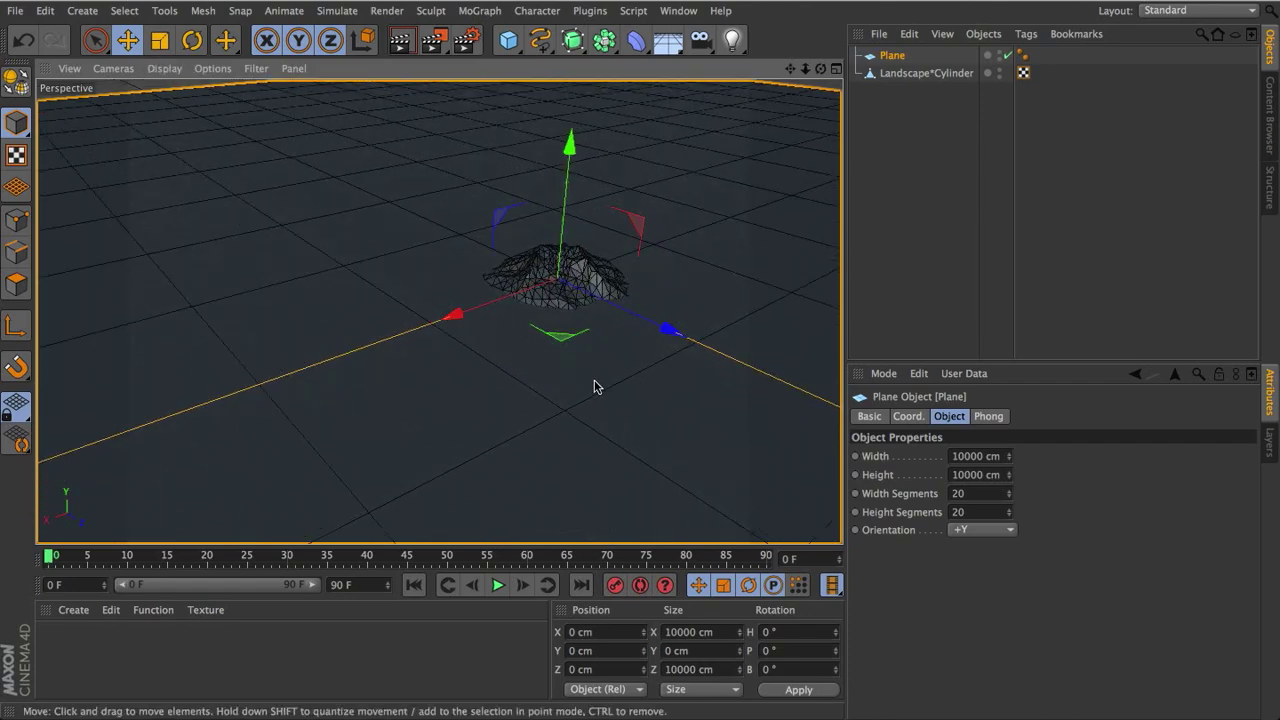
scroll(530, 370, "up", 3)
left_click_drag(583, 440, 477, 397, "alt")
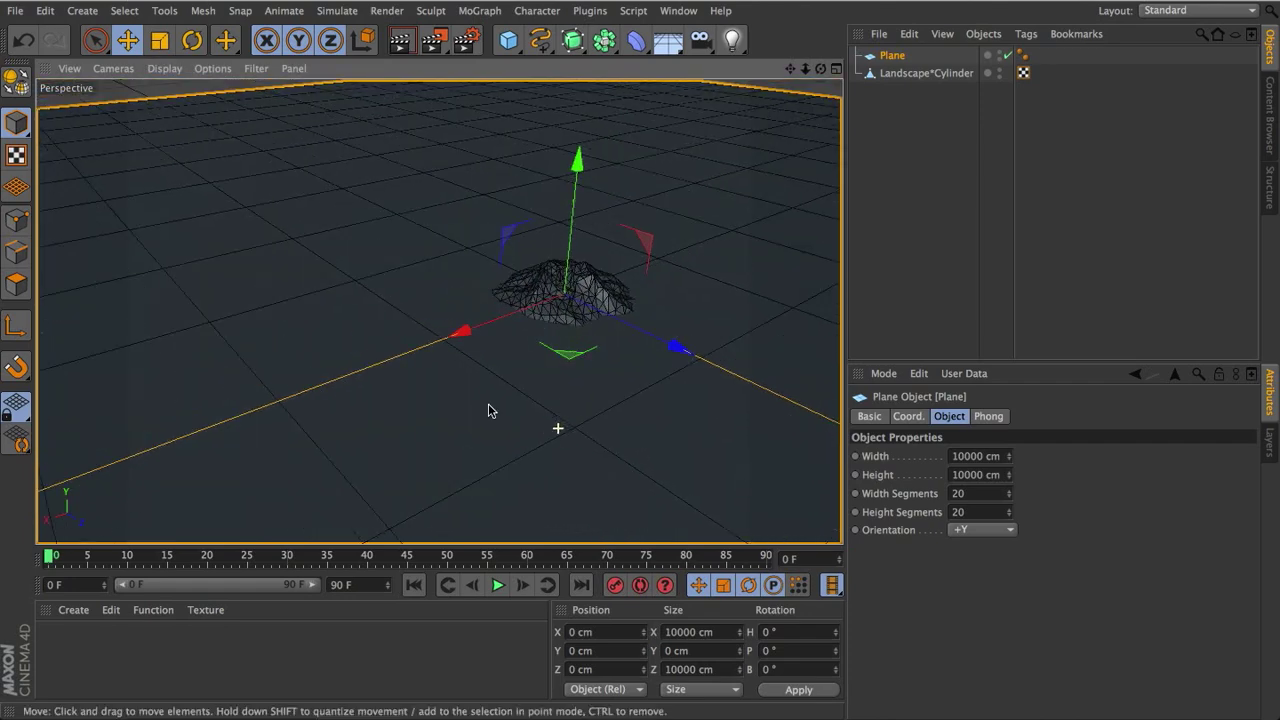
Give the Plane 300 width segments and 300 height segments.
left_click(976, 493)
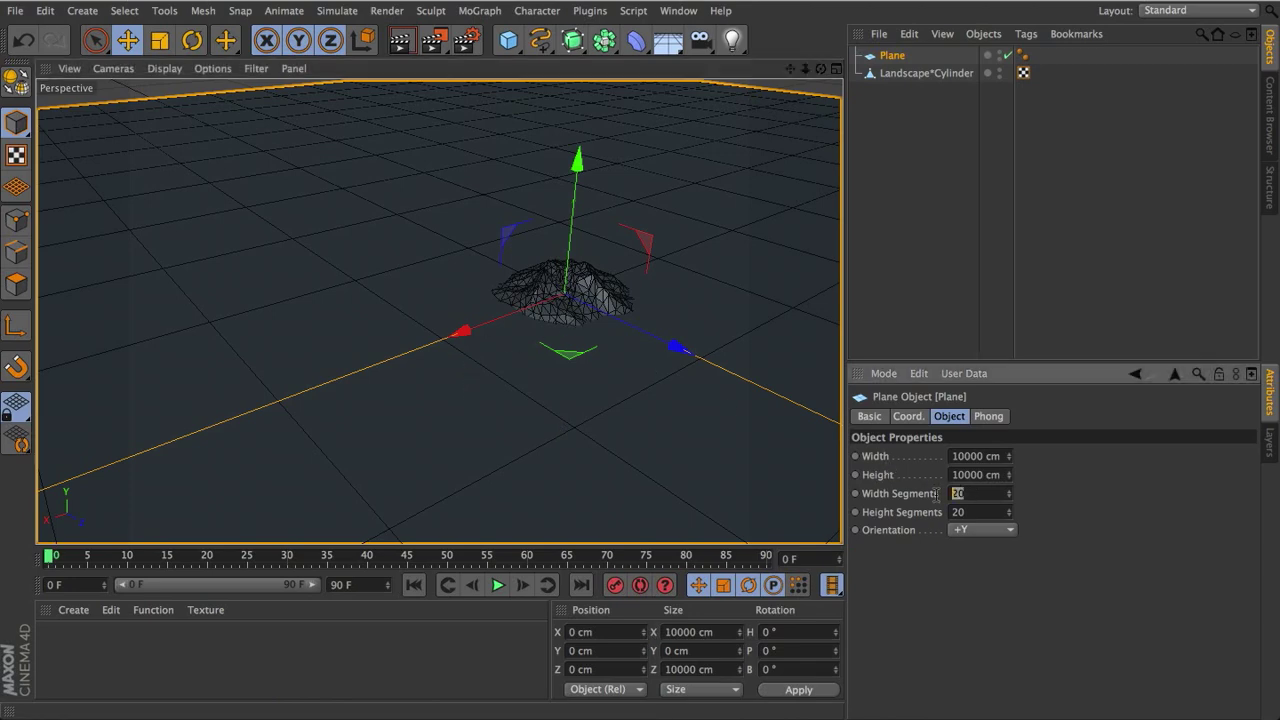
type("200")
key("Tab")
type("200")
key("Return")
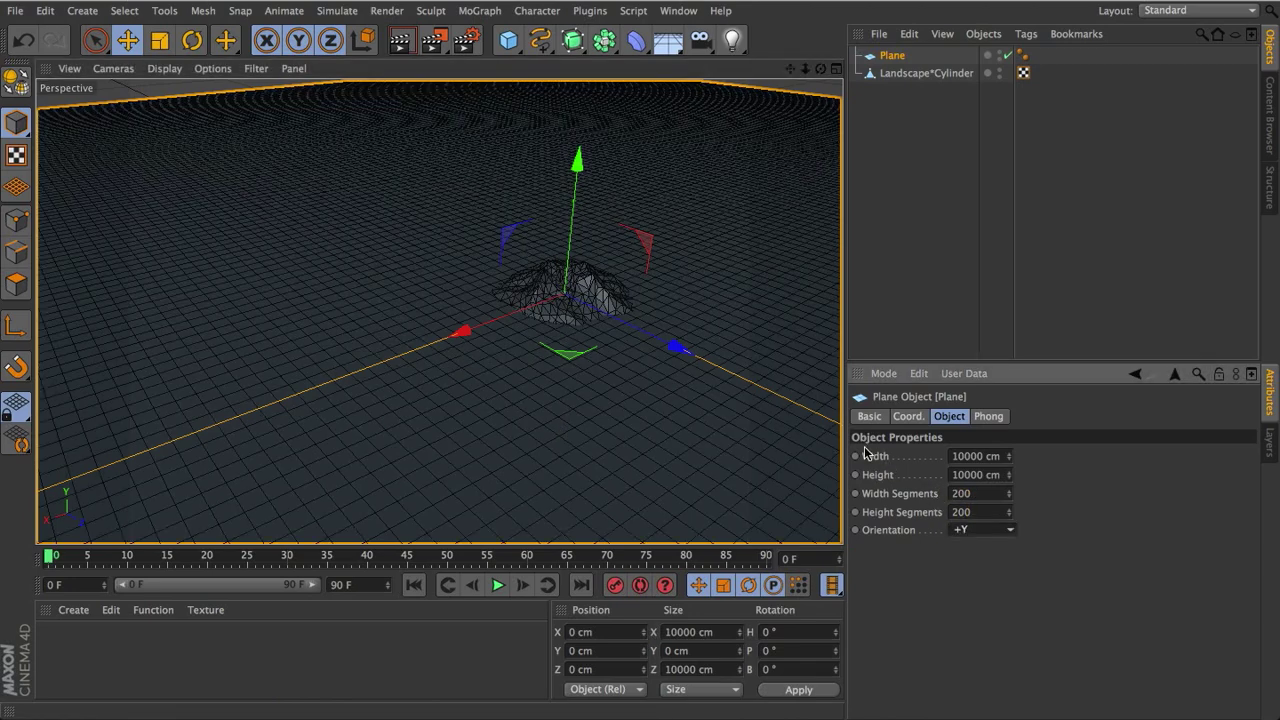
scroll(614, 306, "up", 5)
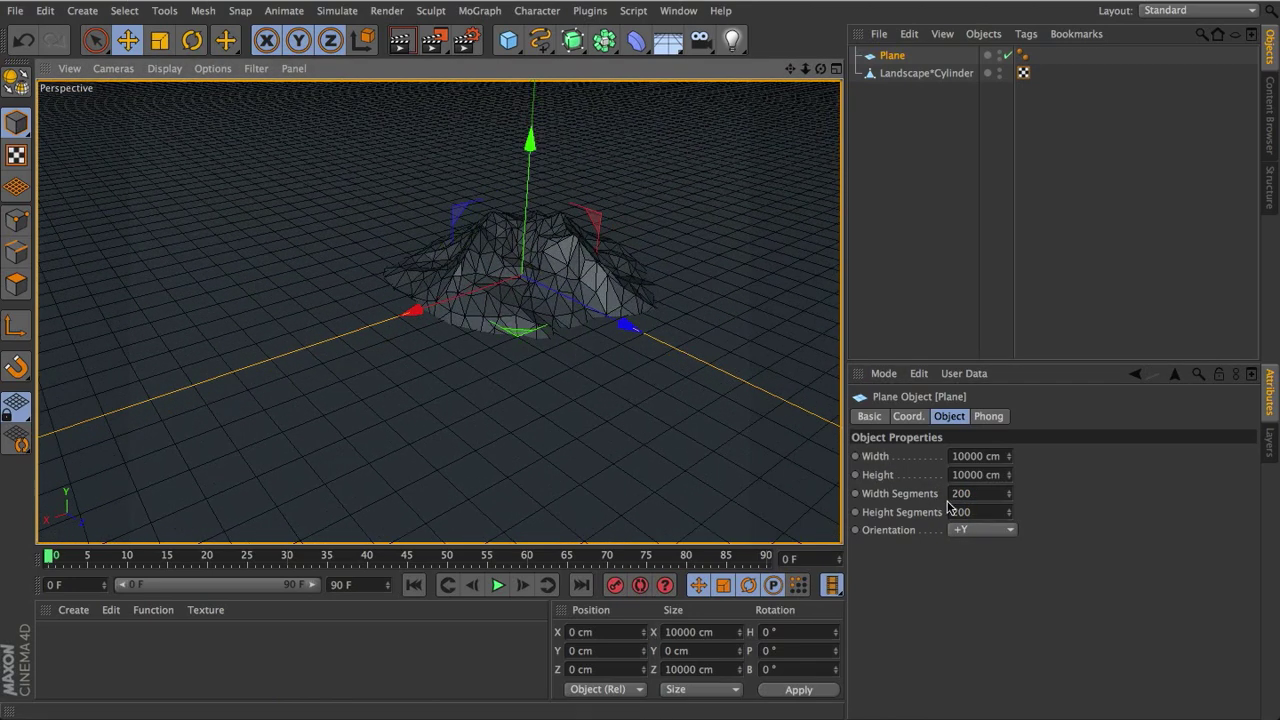
left_click(986, 494)
type("30")
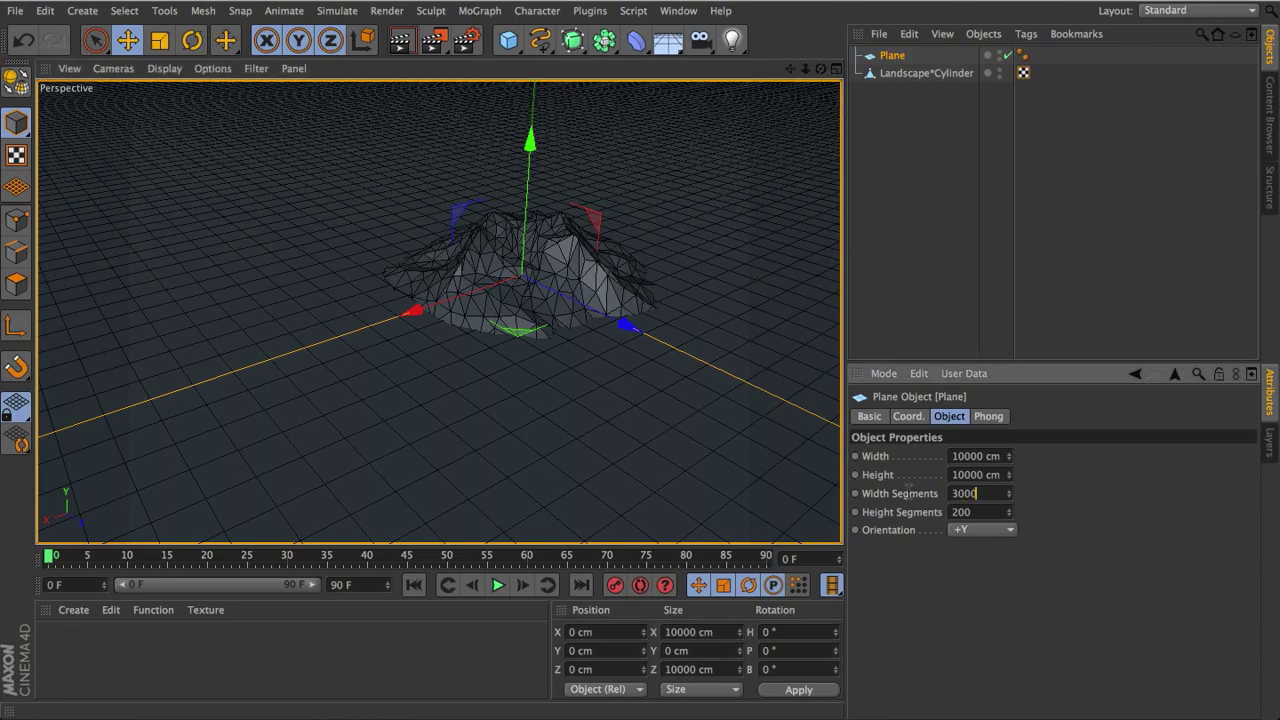
key("Tab")
type("300")
key("Return")
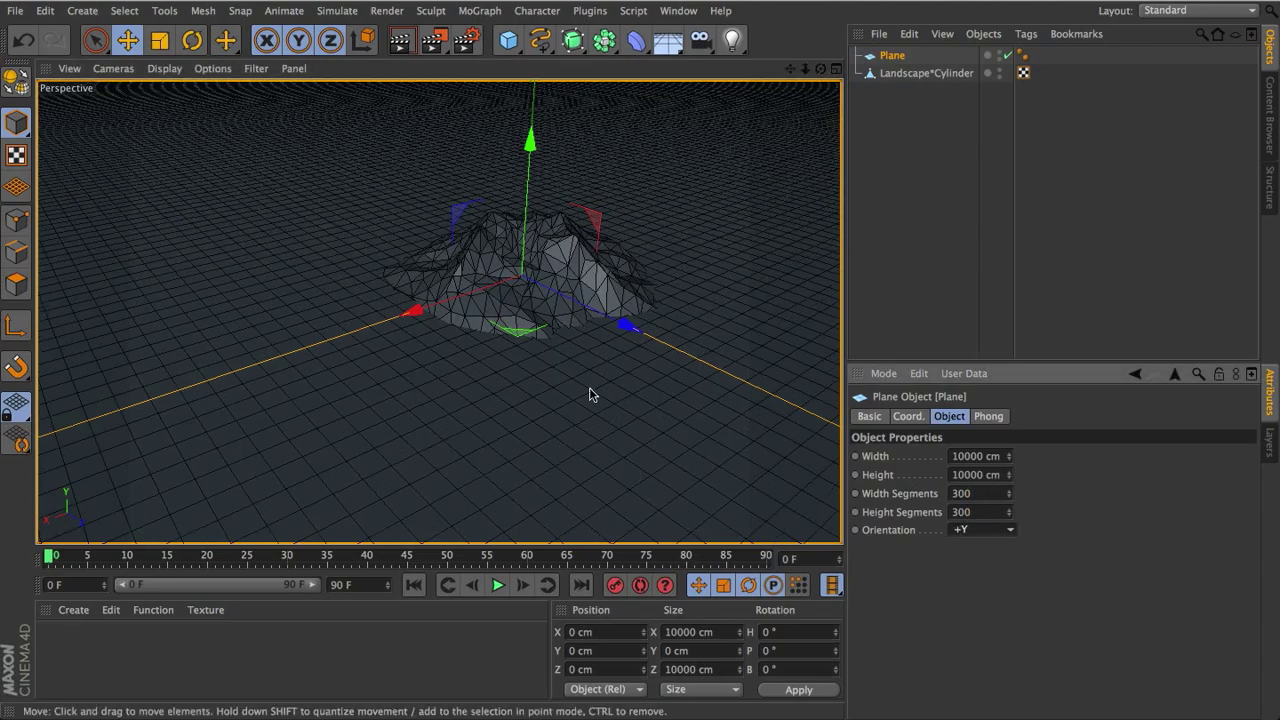
scroll(580, 389, "up", 2)
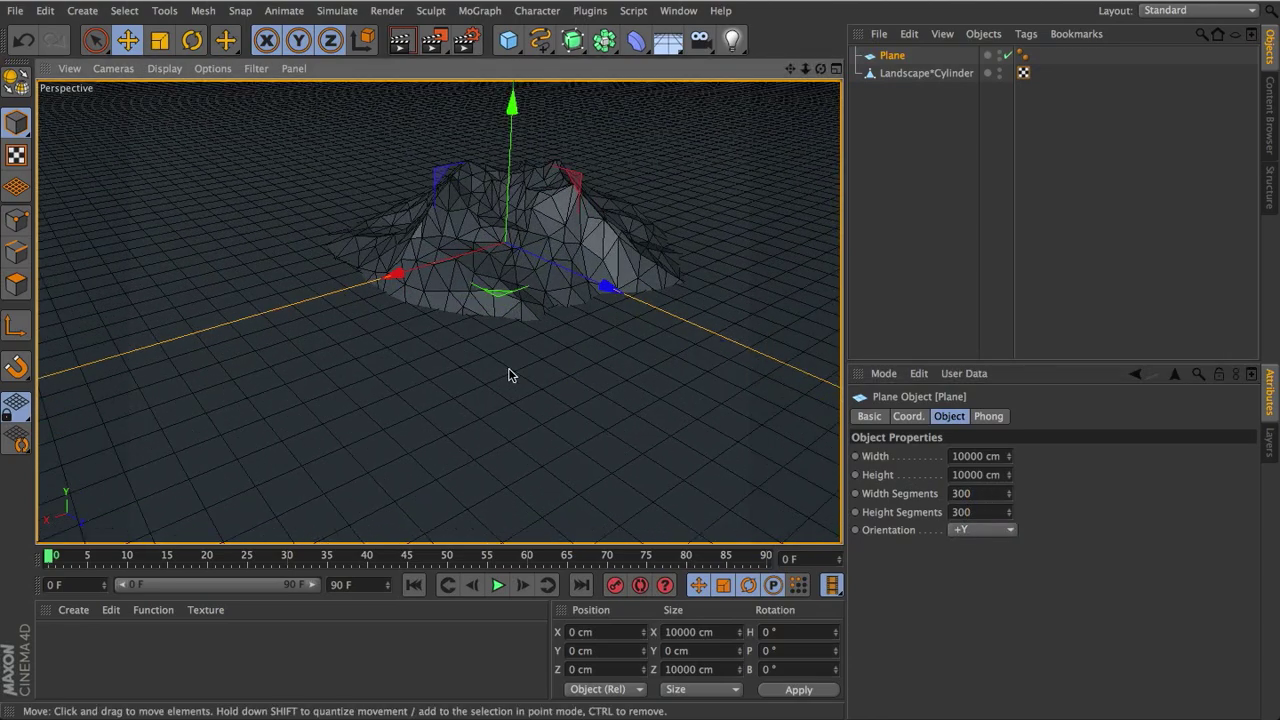
Render a quick preview of the island on the plane, then clear it.
left_click_drag(508, 374, 526, 400, "alt")
scroll(525, 400, "down", 3)
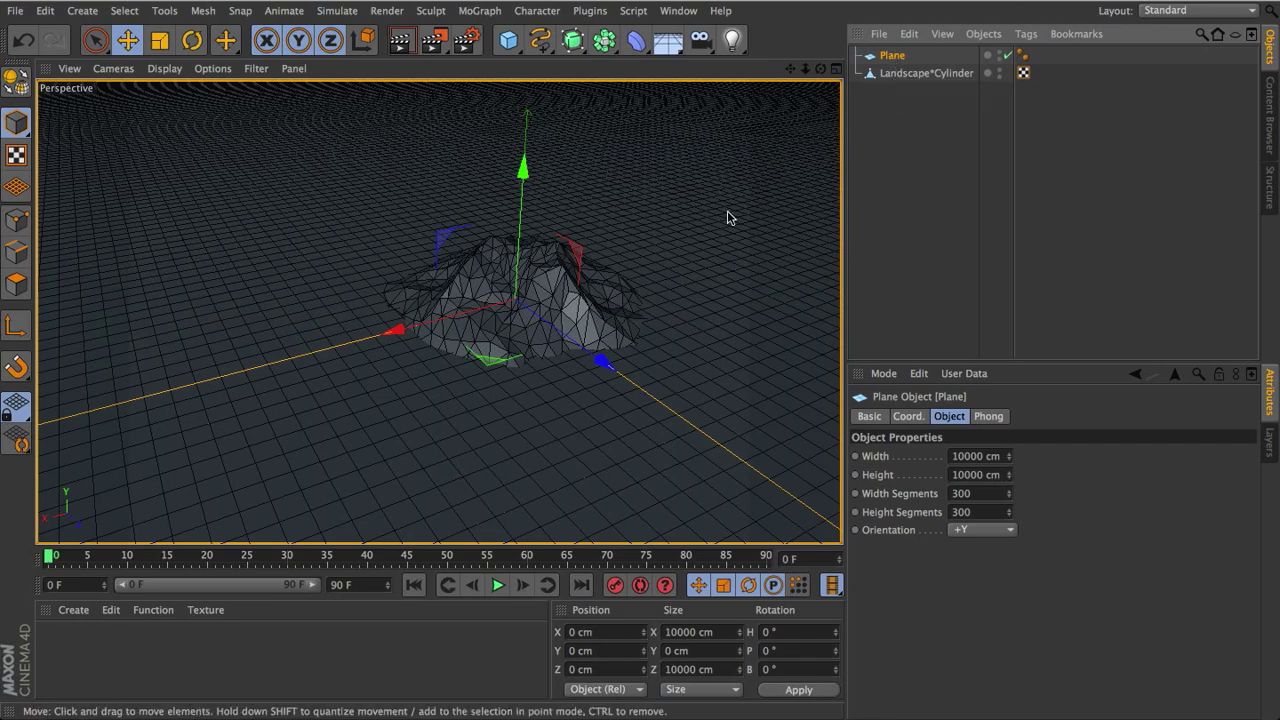
key("ctrl+r")
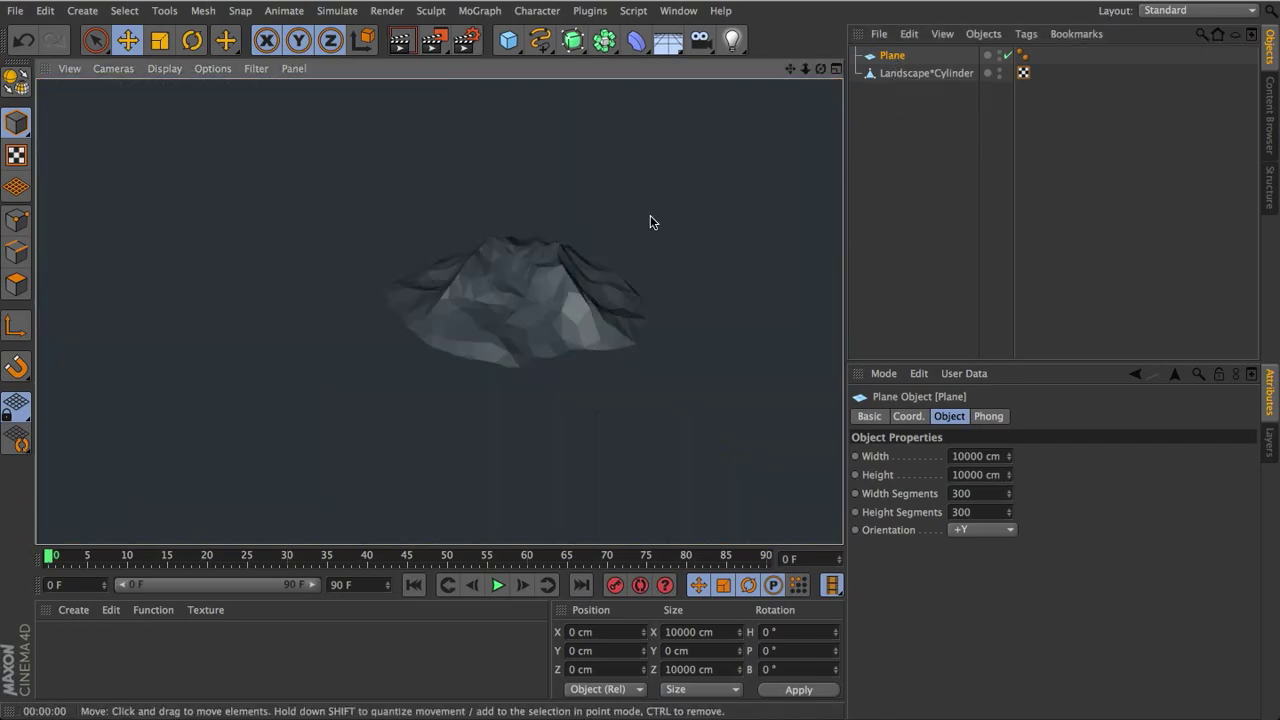
left_click(619, 309)
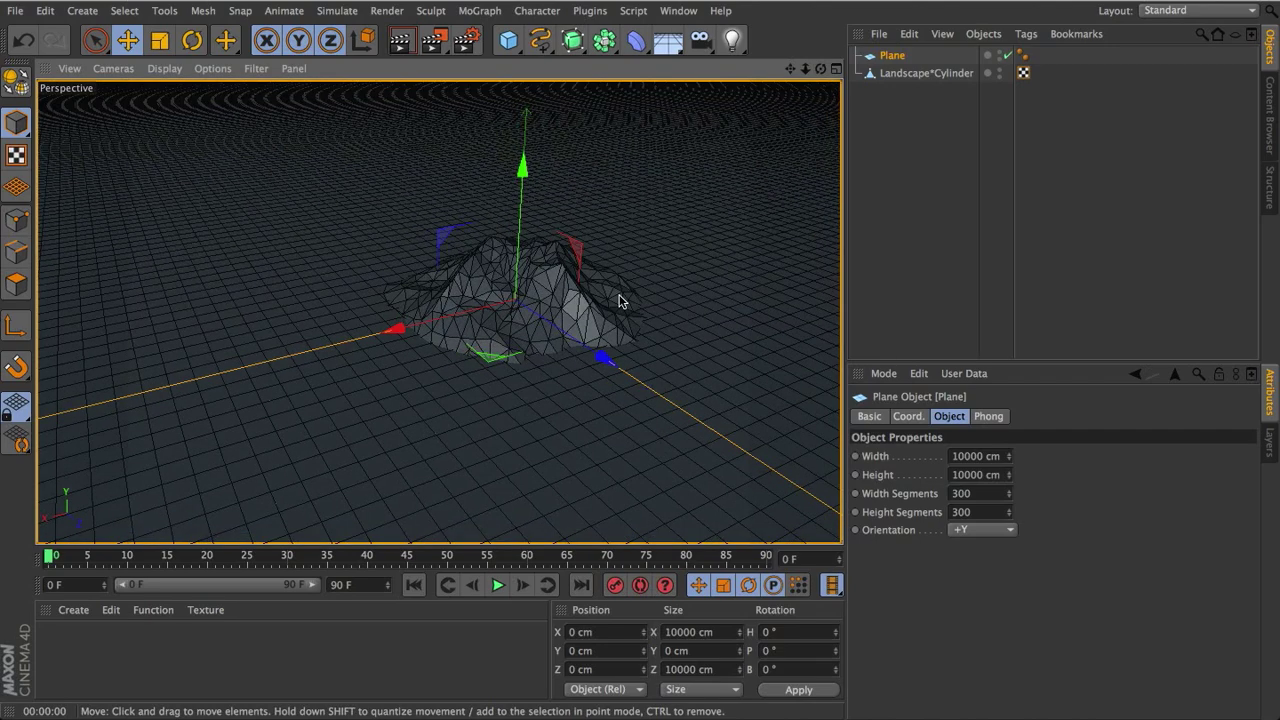
Add a Displacer under the Plane using a Noise shader.
left_click(637, 42)
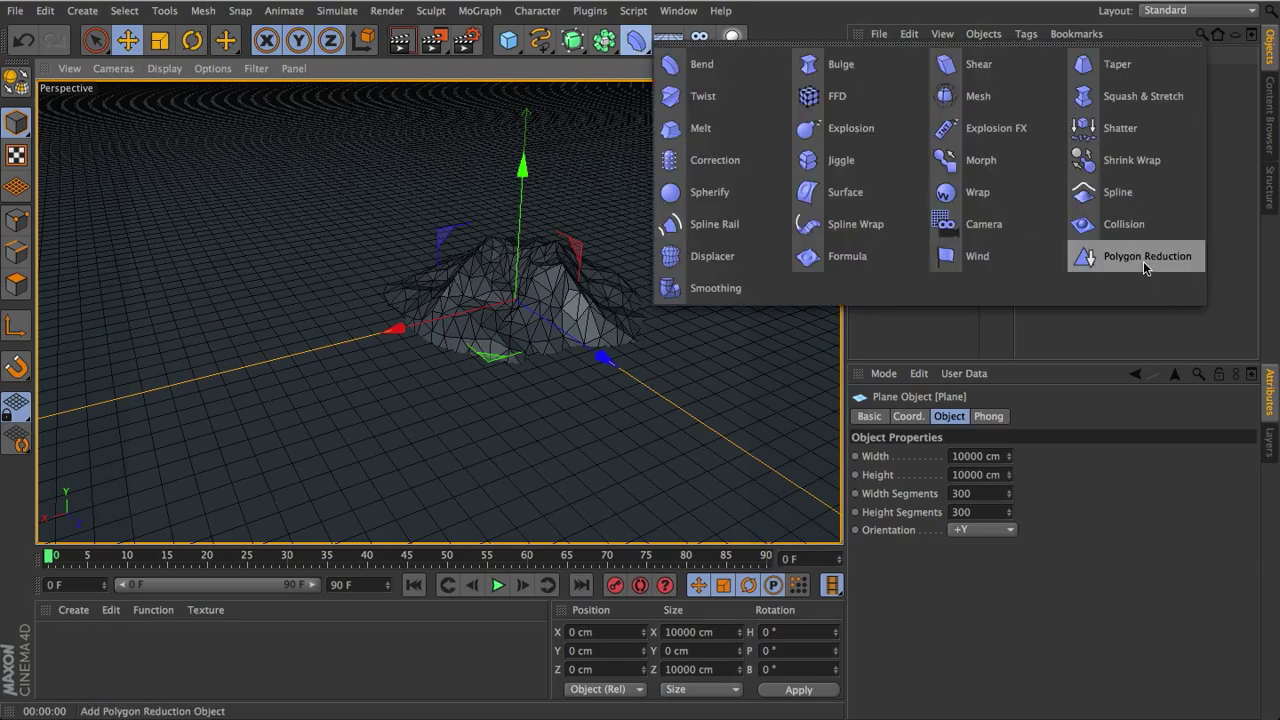
left_click(705, 258)
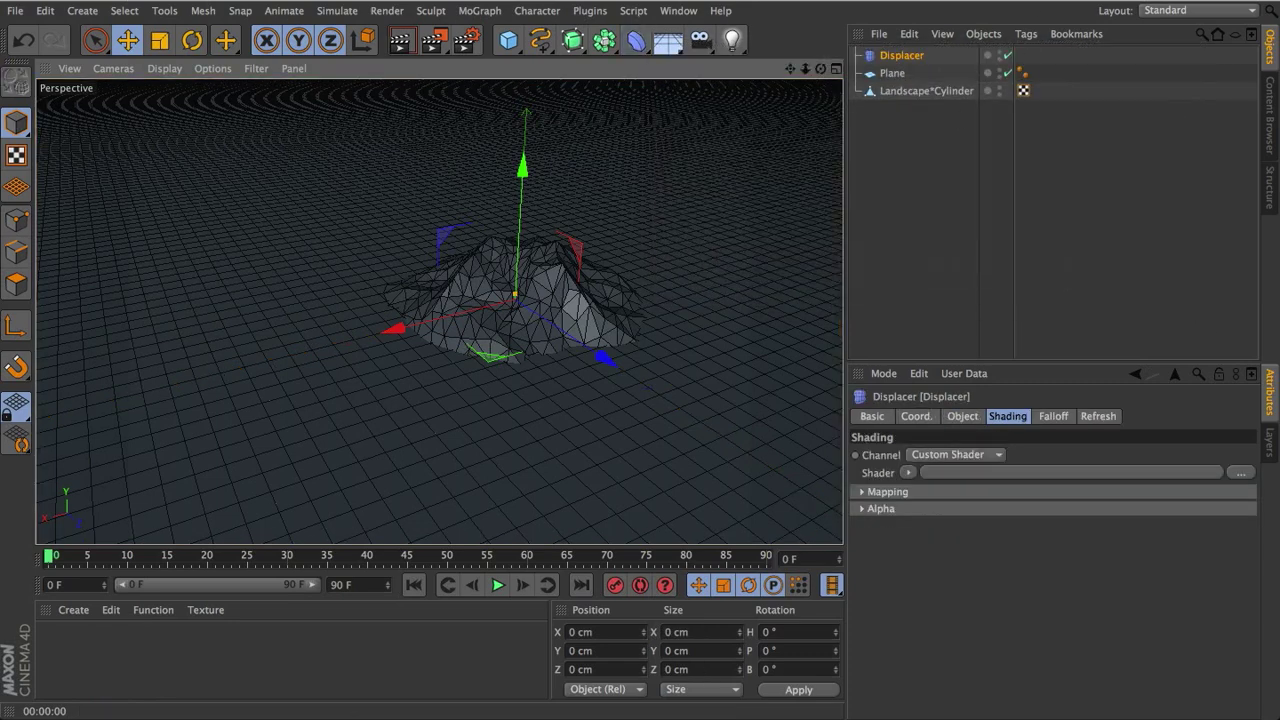
left_click_drag(908, 57, 898, 79)
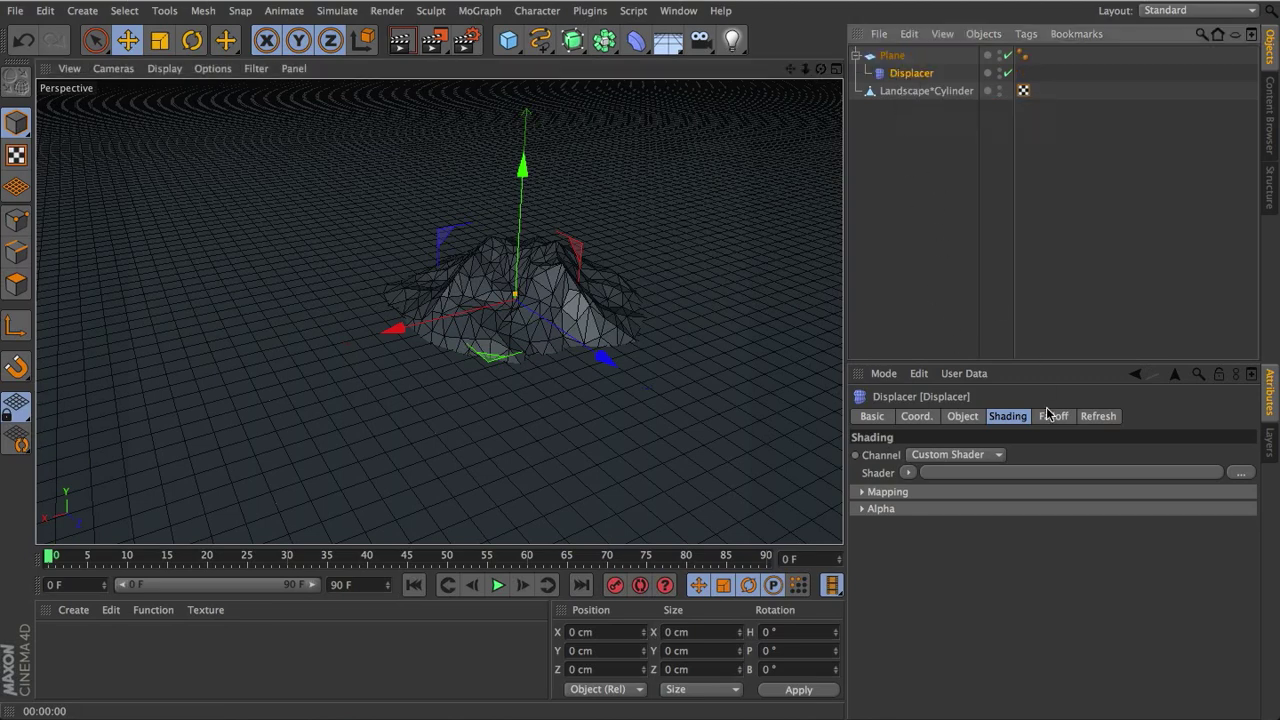
left_click(1010, 421)
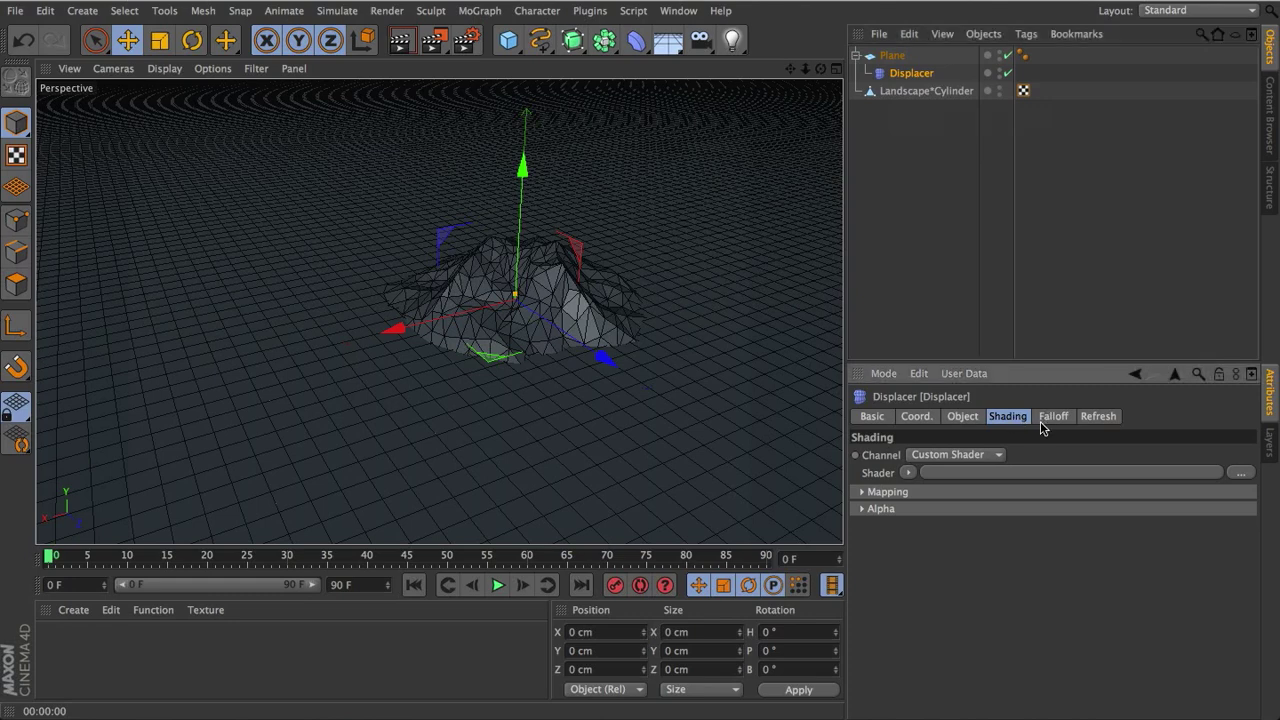
left_click(907, 474)
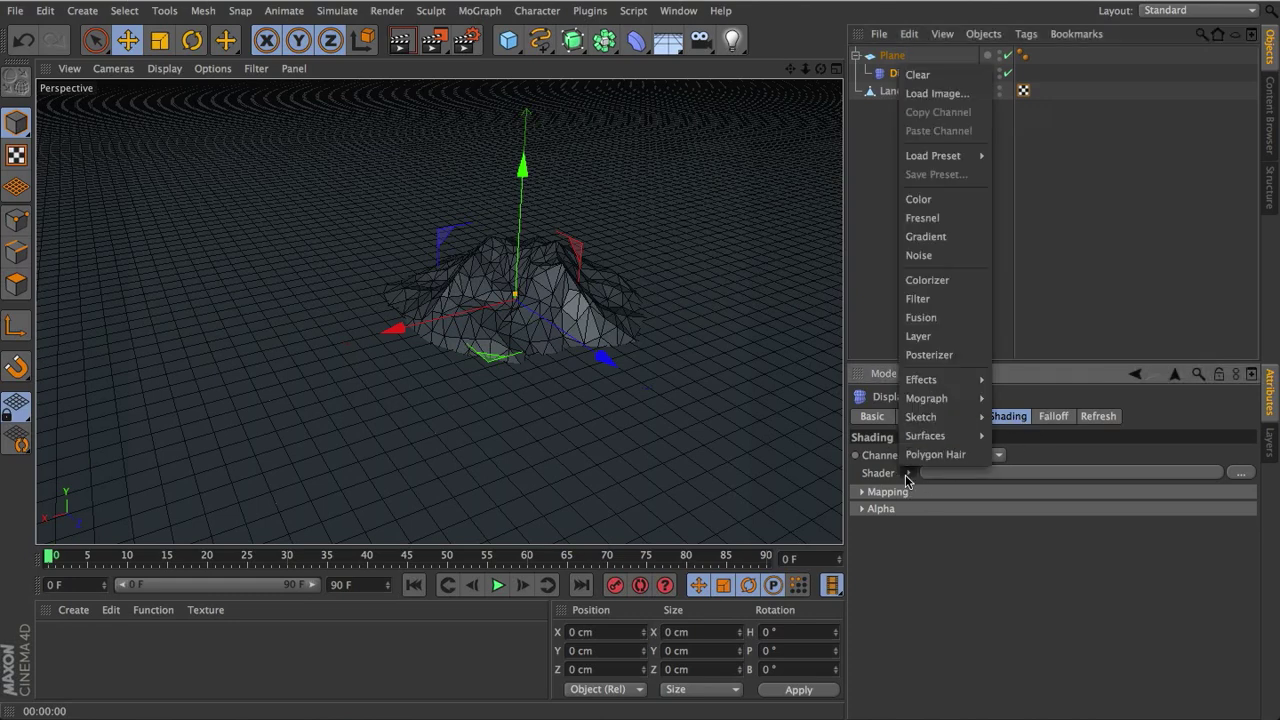
left_click(916, 257)
scroll(670, 316, "up", 2)
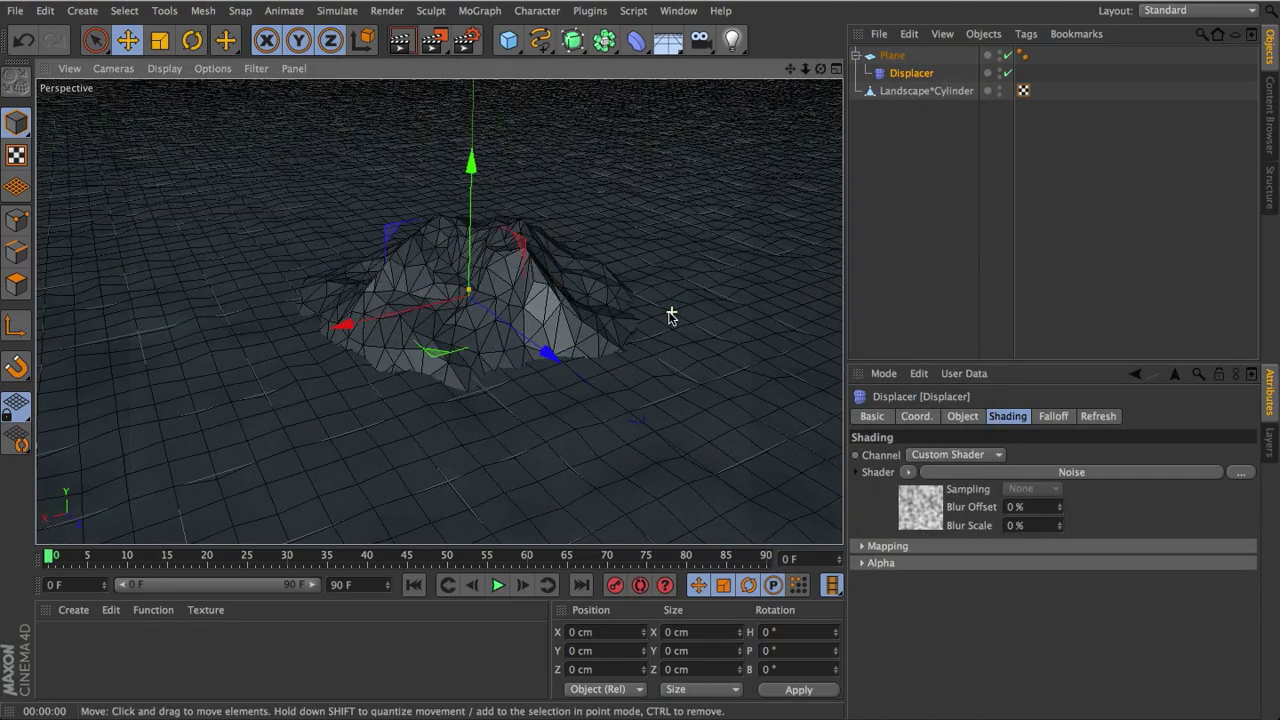
mouse_move(651, 346)
left_mouse_down("alt")
mouse_move(703, 303)
mouse_move(646, 320)
mouse_move(683, 322)
mouse_move(657, 328)
left_mouse_up("alt")
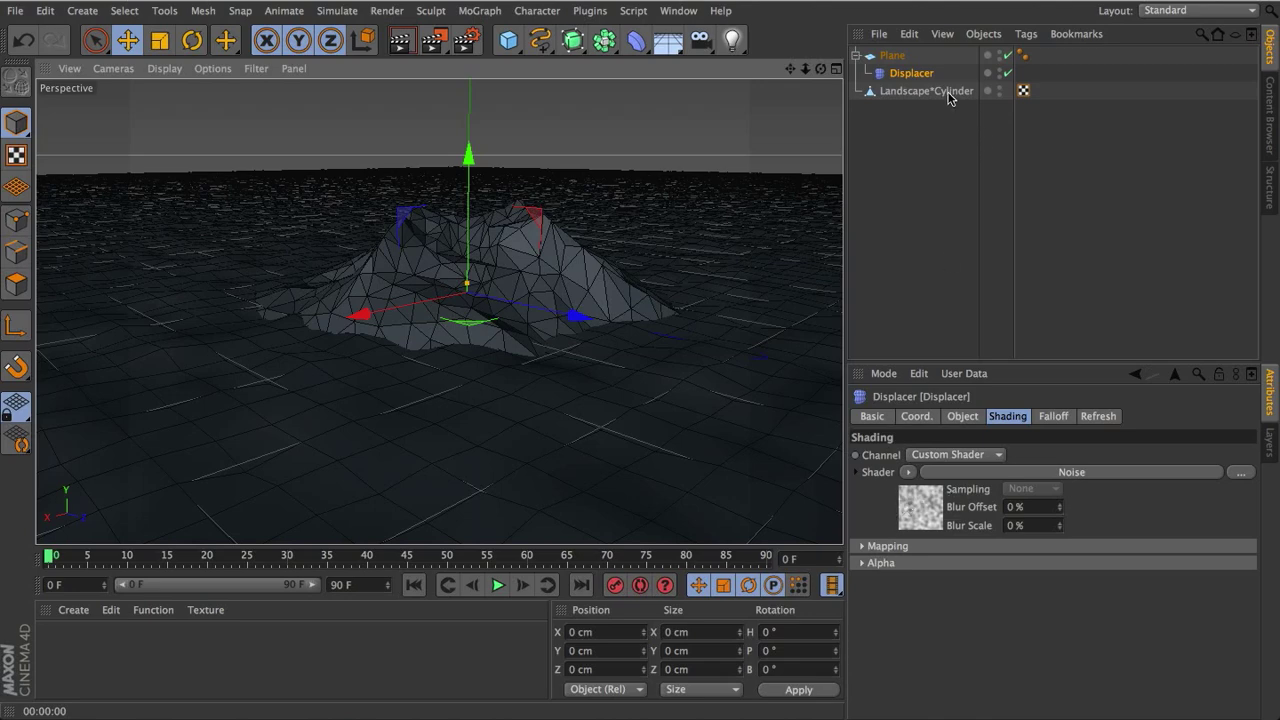
Delete the Plane's Phong tag and render a preview of the faceted ground.
left_click(1022, 57)
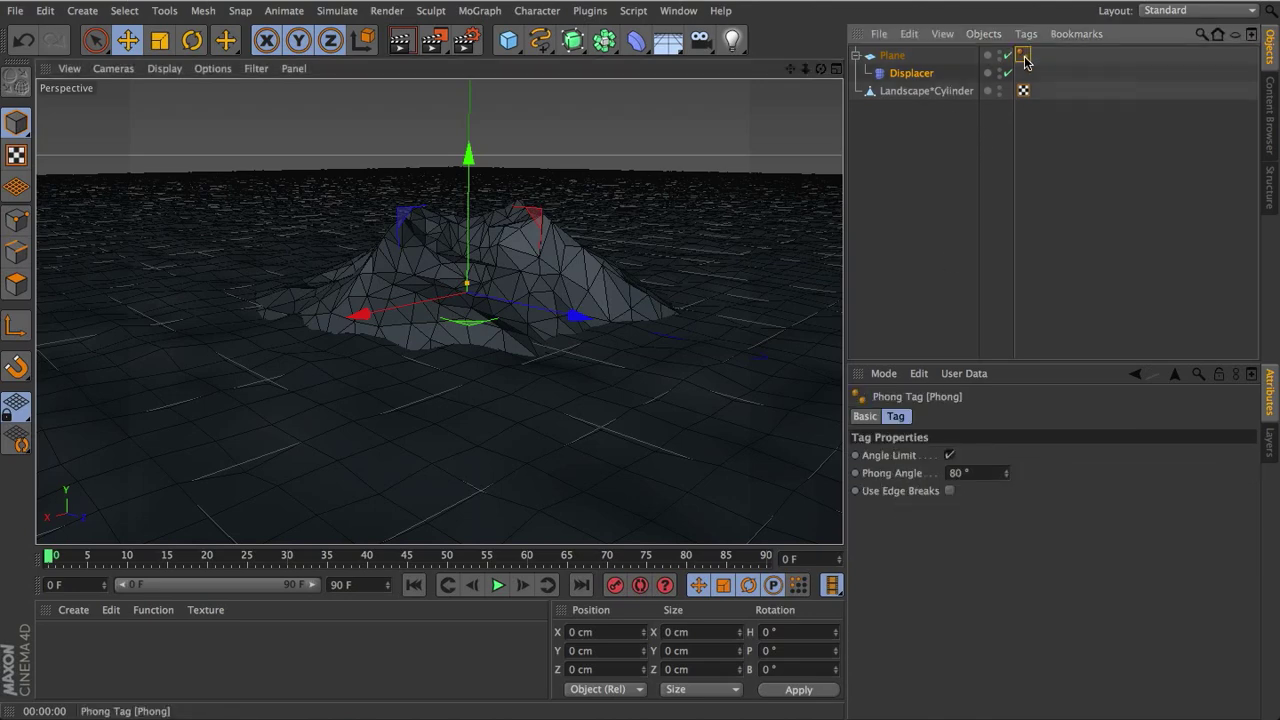
key("Delete")
left_click(892, 55)
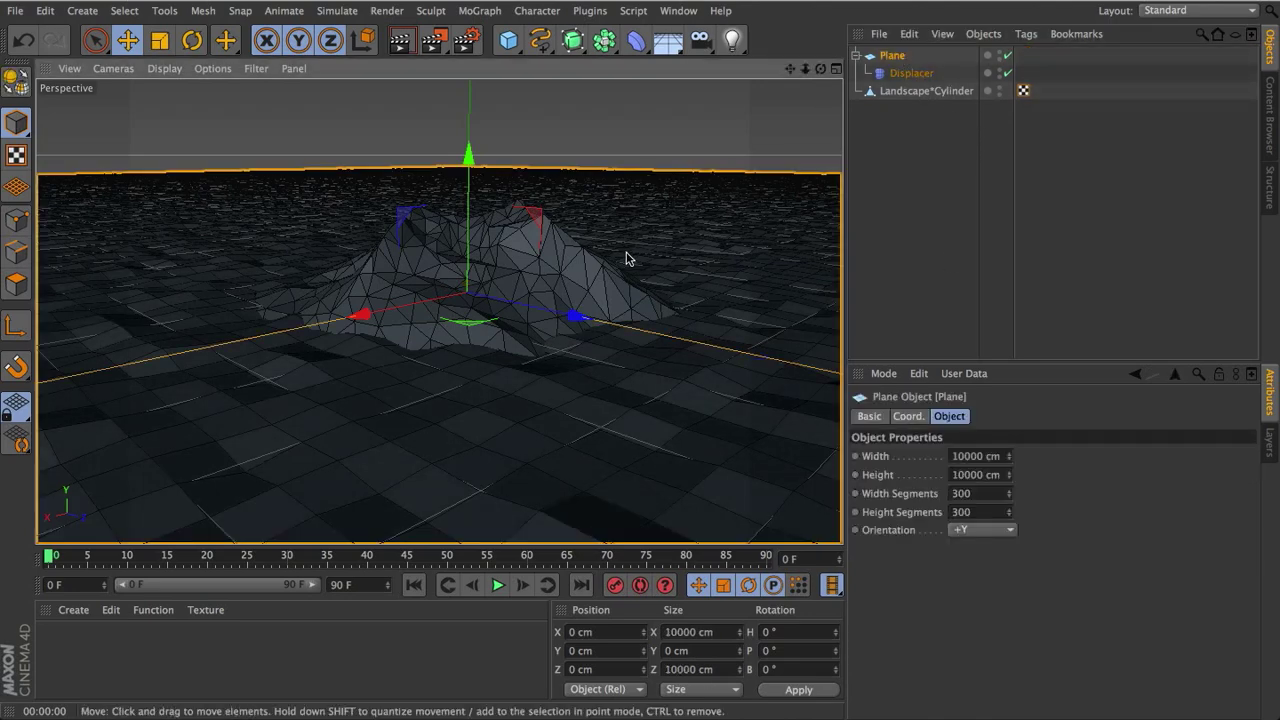
mouse_move(625, 259)
left_mouse_down("alt")
mouse_move(590, 278)
mouse_move(589, 295)
mouse_move(623, 274)
mouse_move(530, 317)
mouse_move(593, 303)
left_mouse_up("alt")
key("ctrl+r")
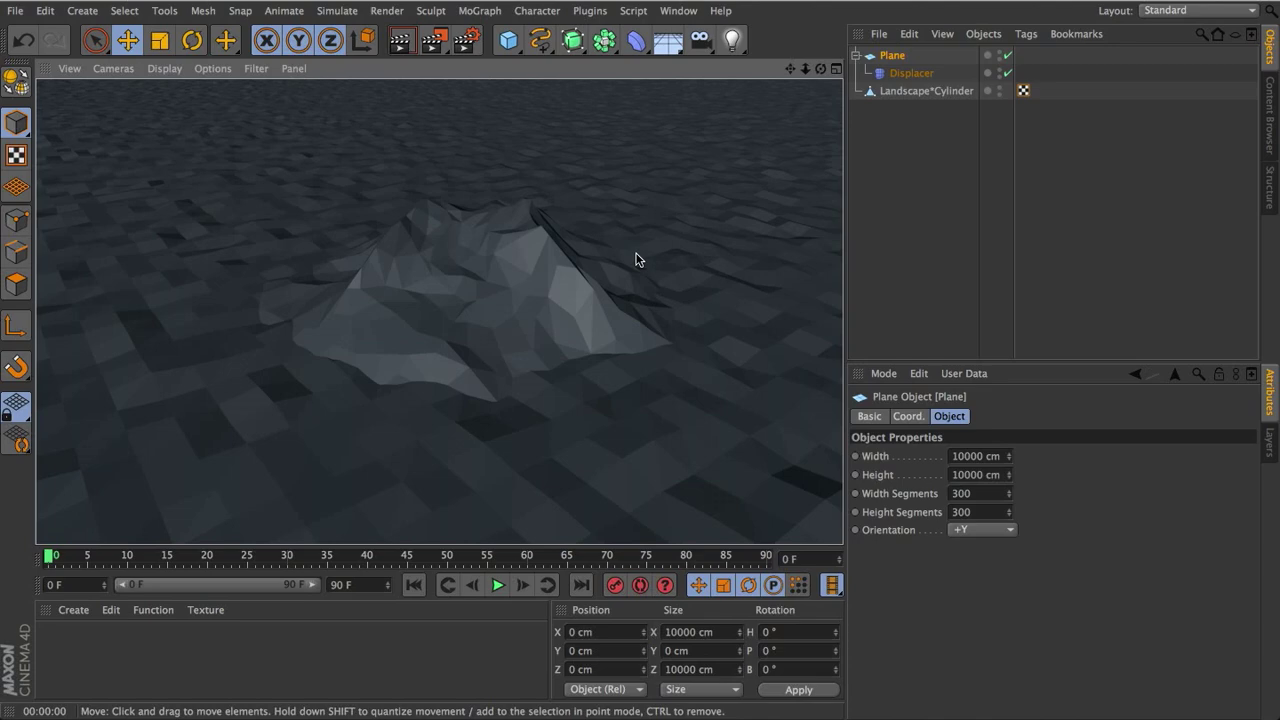
left_click(556, 275)
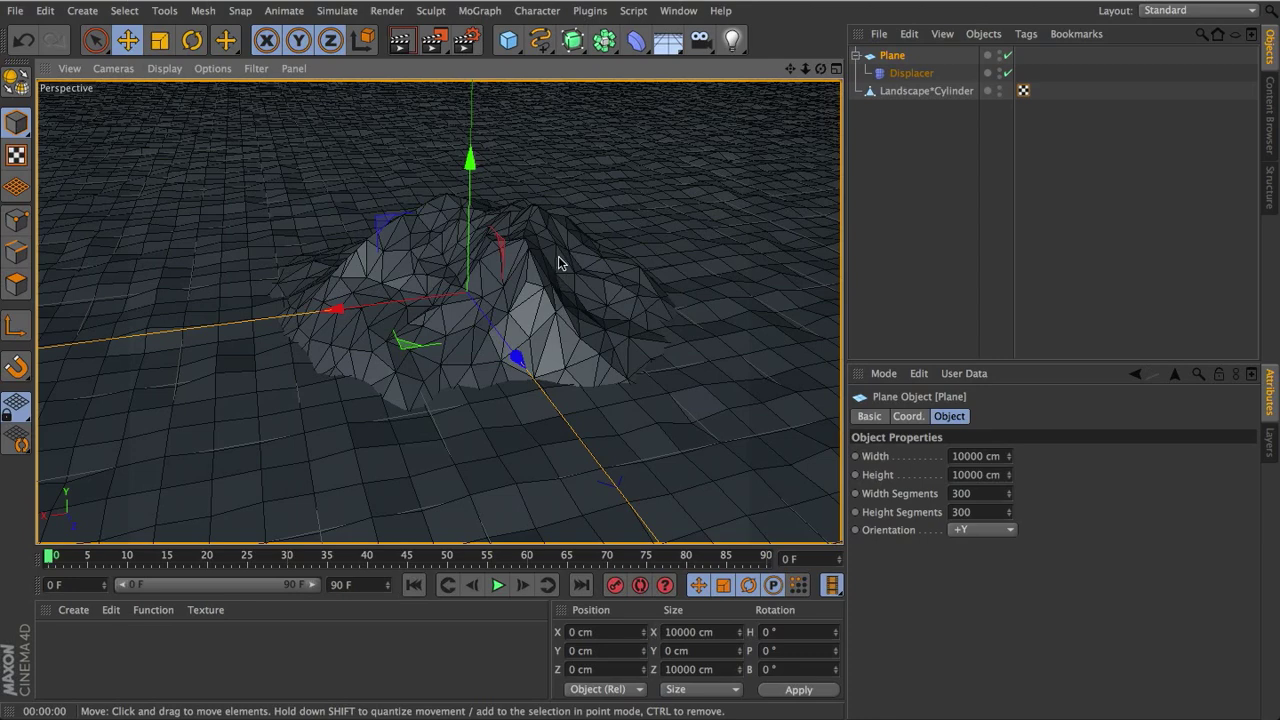
Add an Ambient Occlusion effect in Render Settings.
left_click(467, 41)
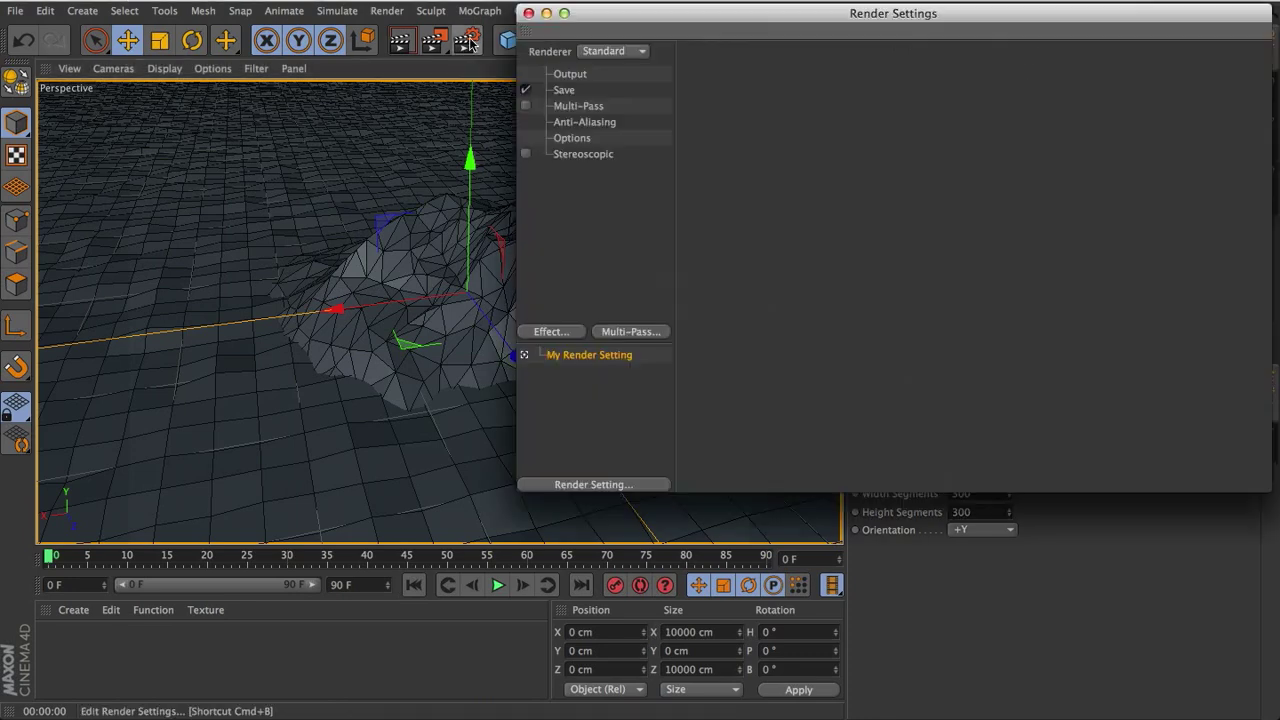
left_click(560, 331)
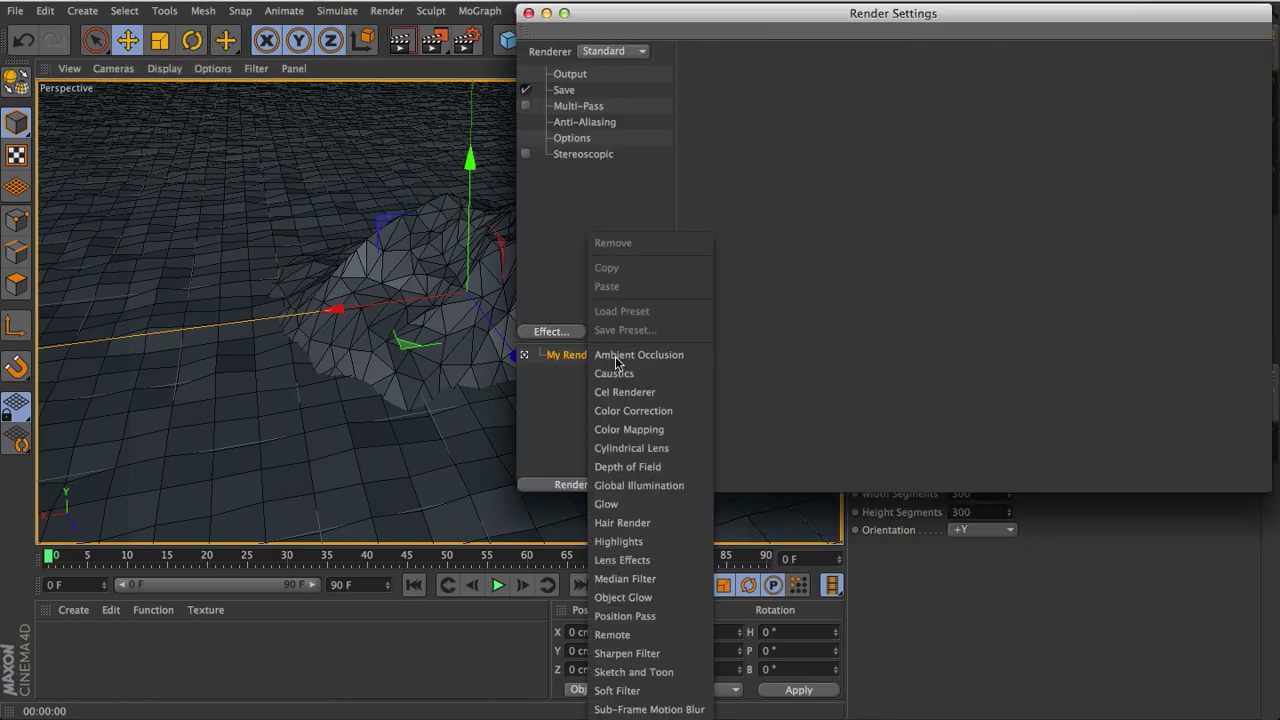
left_click(628, 355)
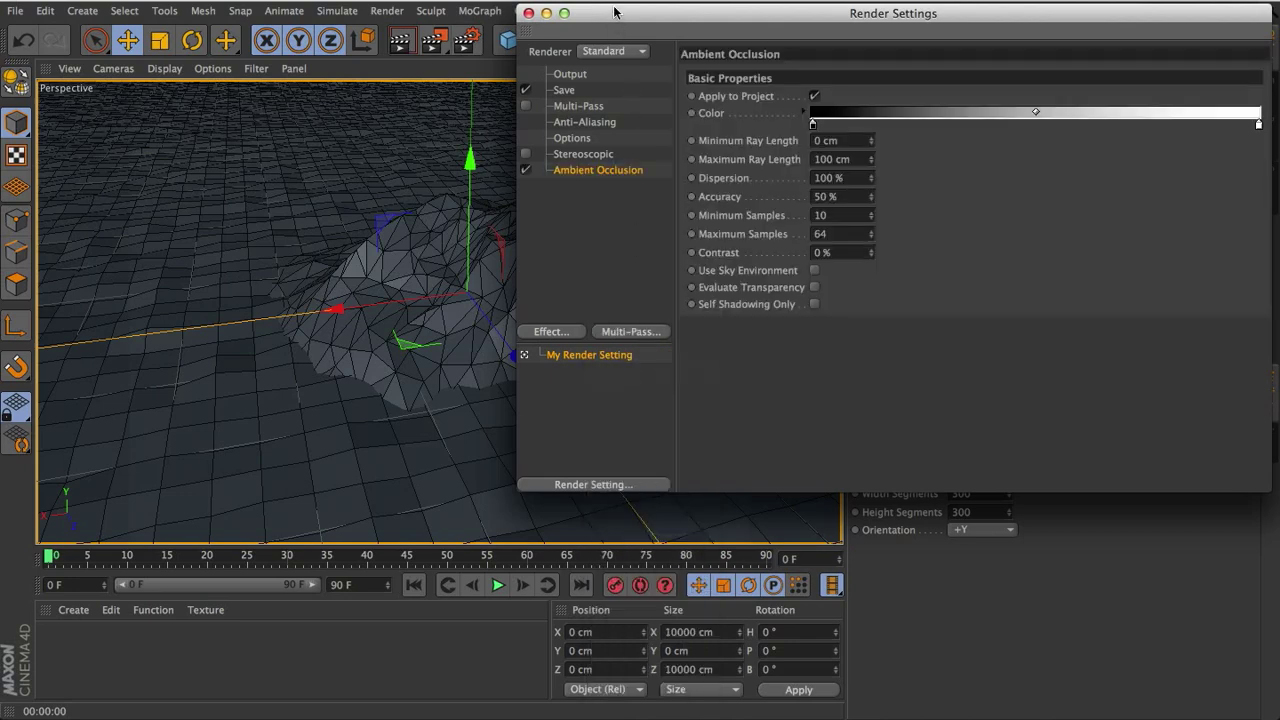
left_click_drag(612, 14, 871, 102)
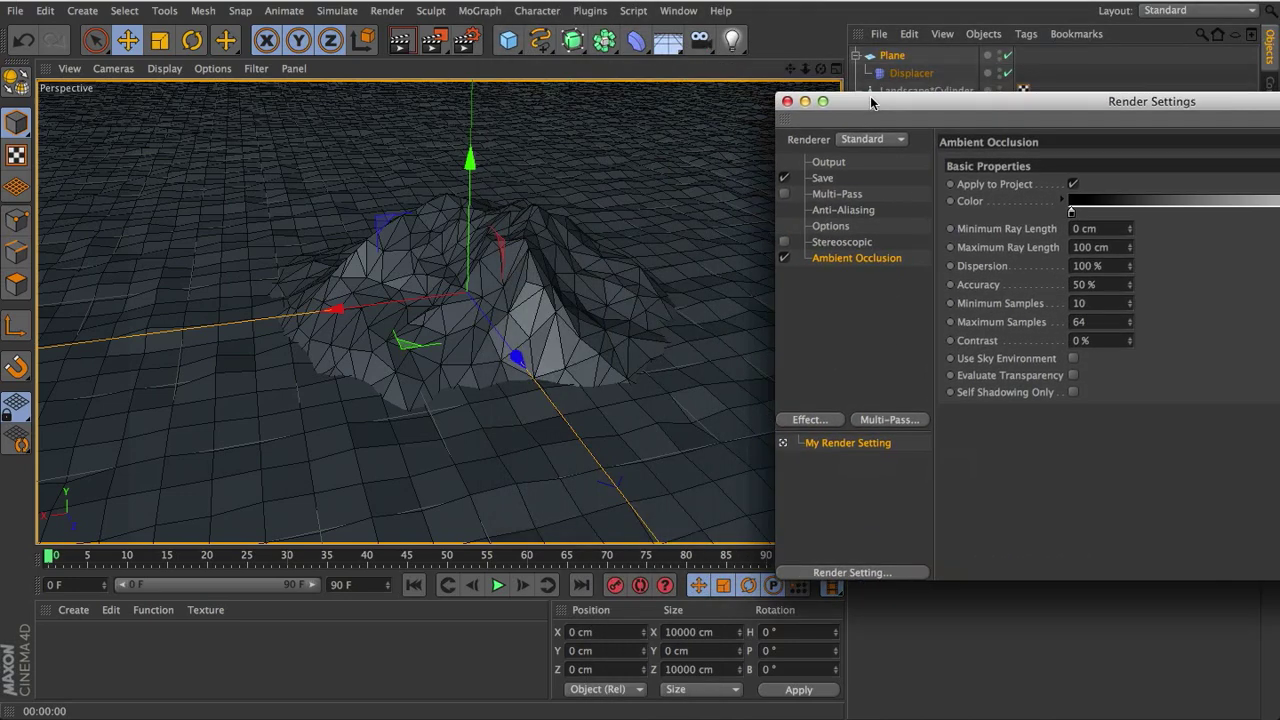
left_click(631, 208)
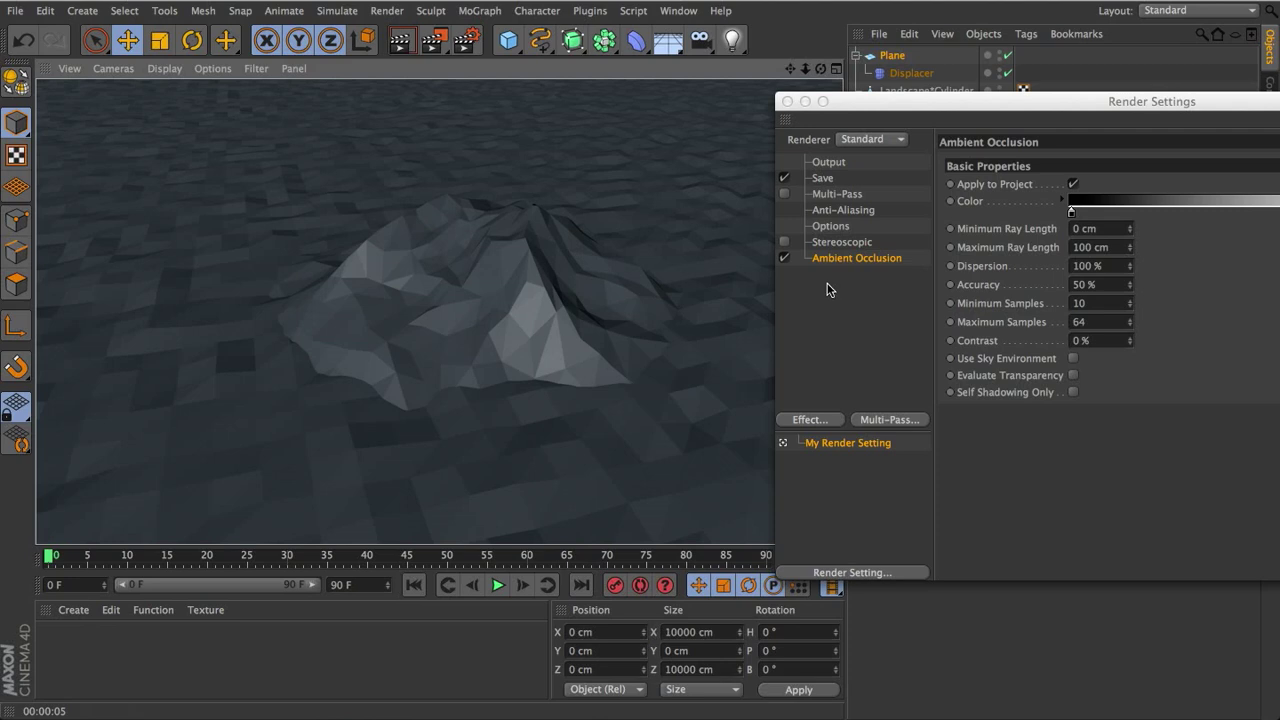
Set Ambient Occlusion Contrast to 60 %, test render, and close Render Settings.
left_click(1080, 340)
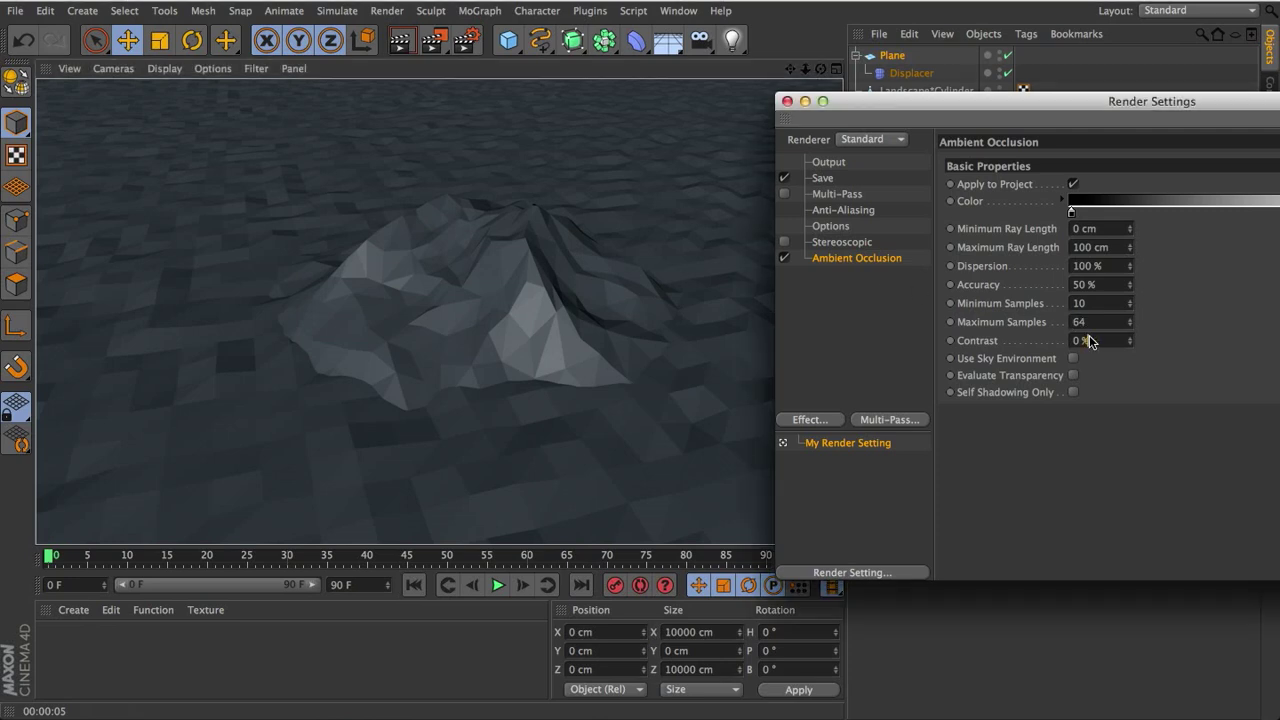
type("60")
key("Tab")
left_click(532, 285)
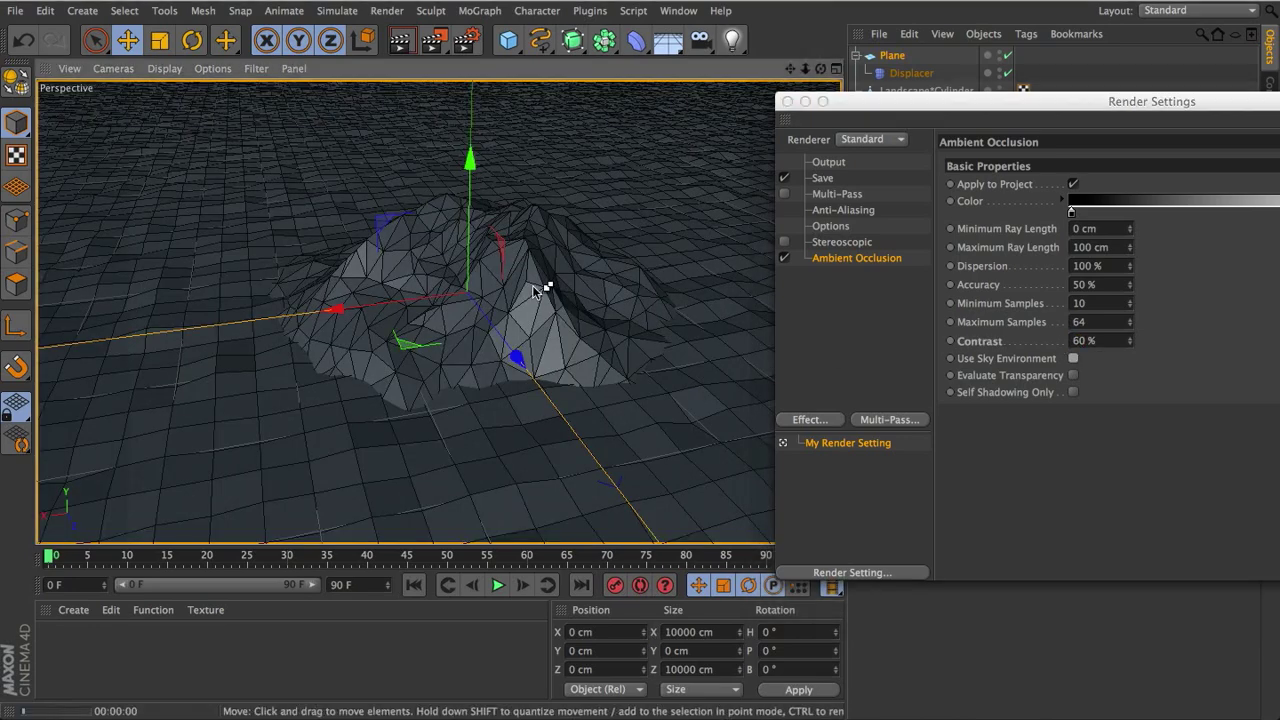
key("ctrl+r")
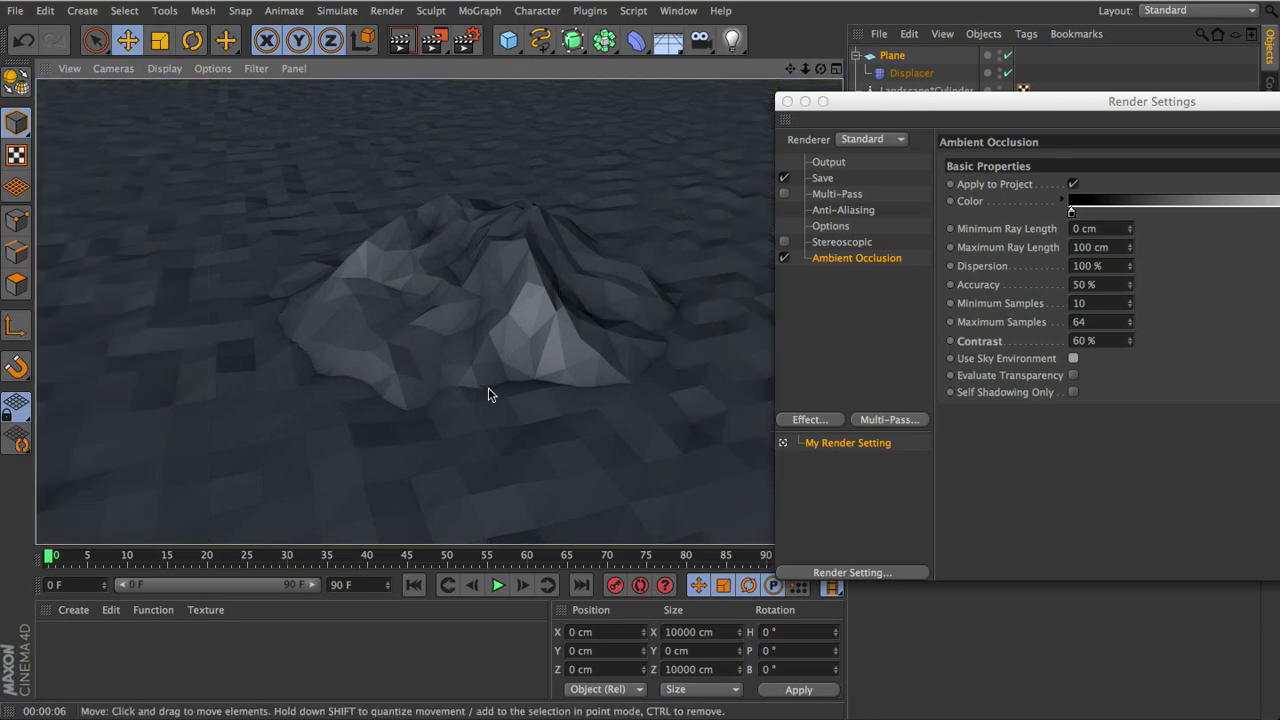
left_click(787, 101)
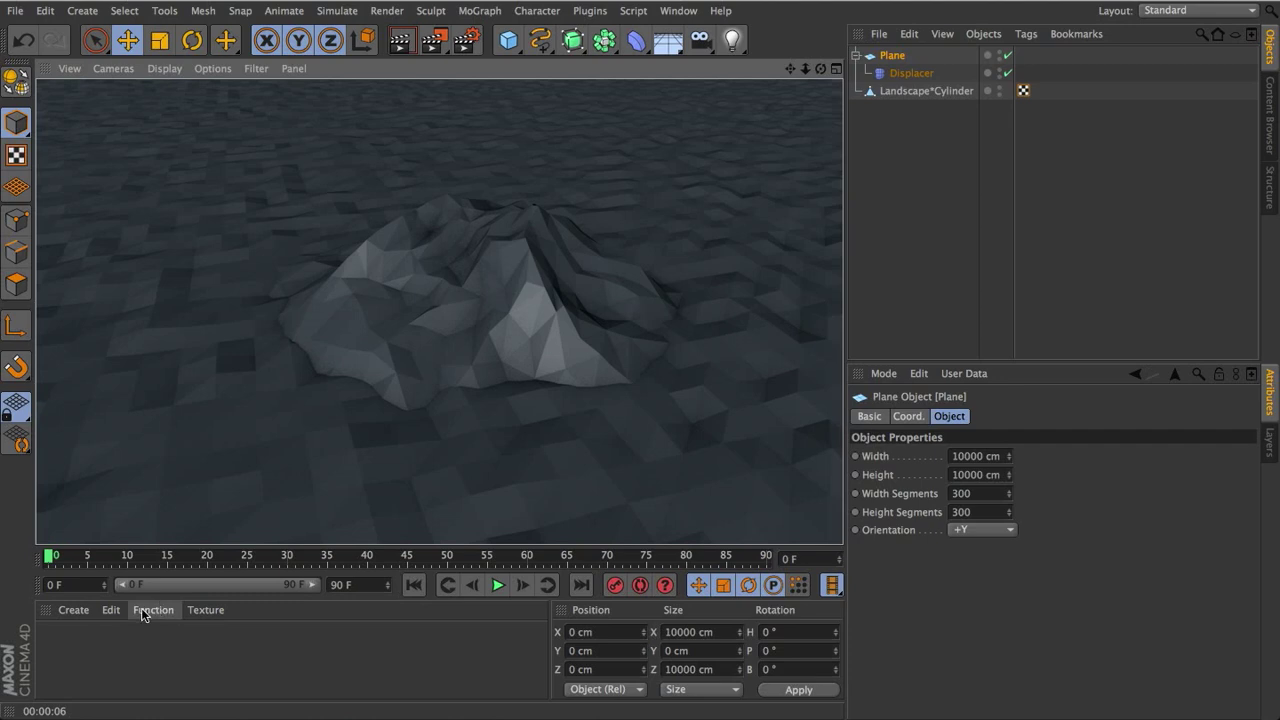
Create a new material with colour RGB 10/185/10.
left_click(82, 617)
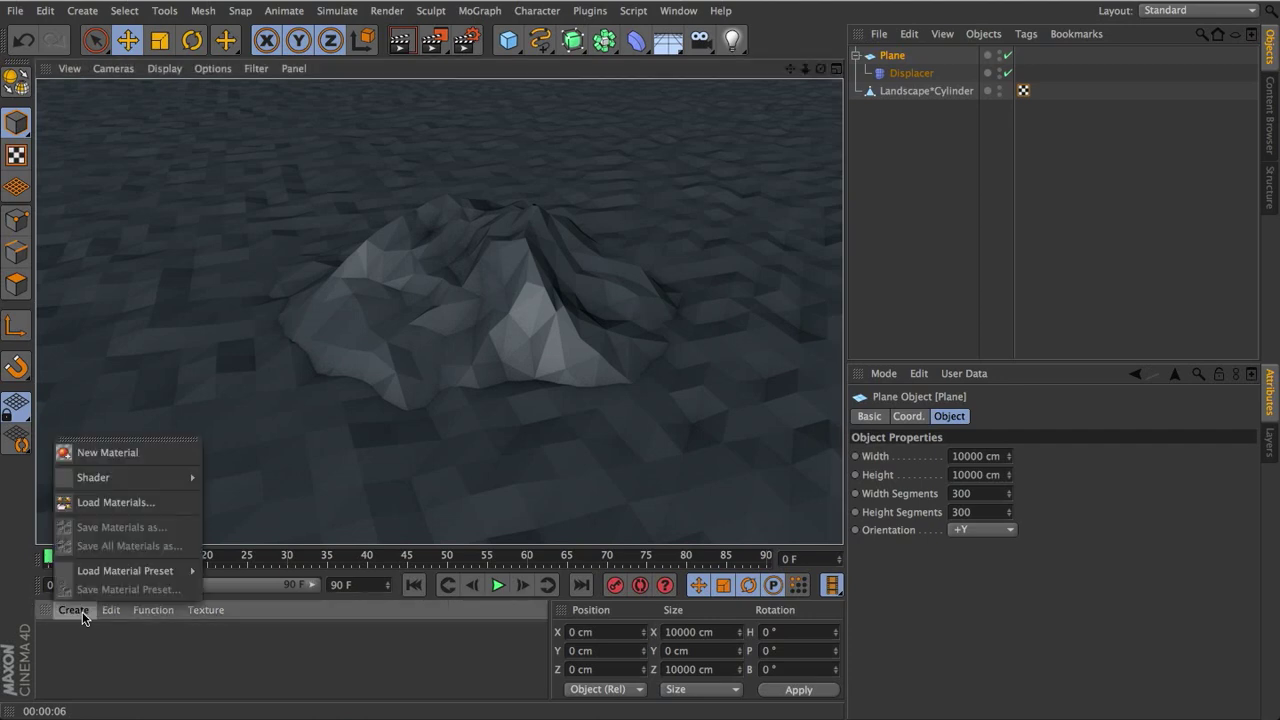
left_click(87, 457)
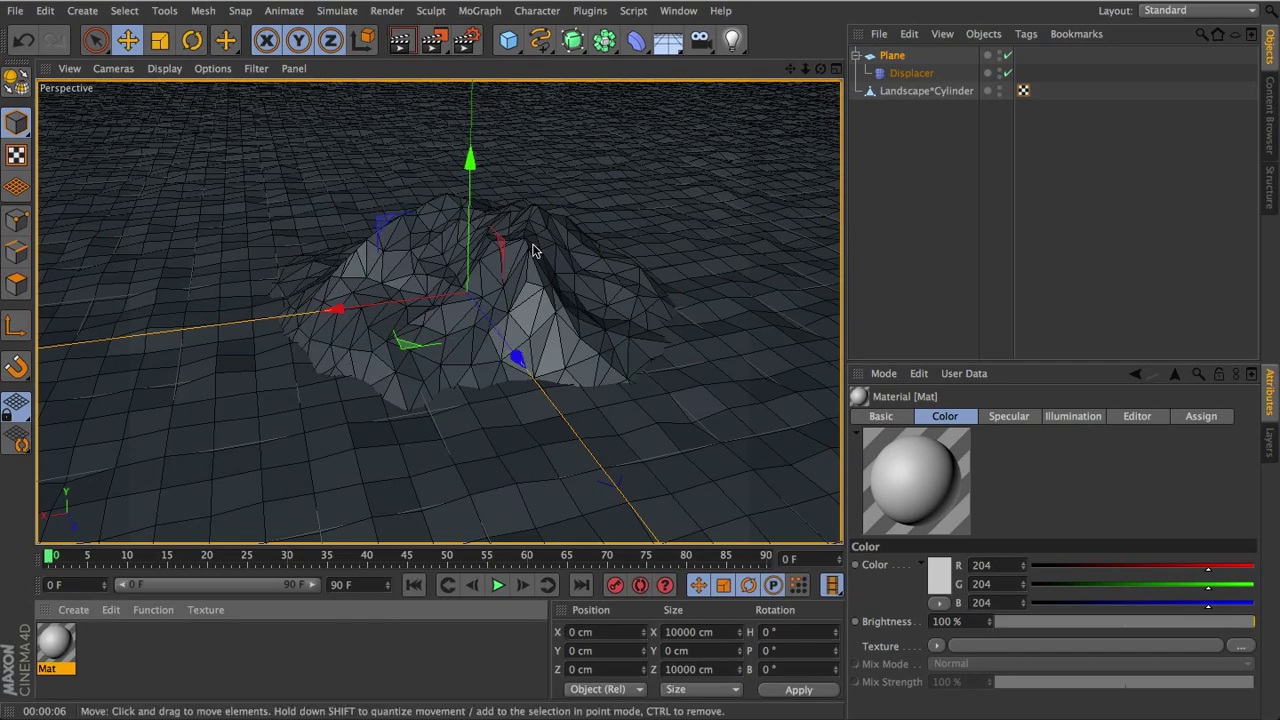
left_click(937, 580)
left_click_drag(937, 528, 955, 527)
left_click(949, 544)
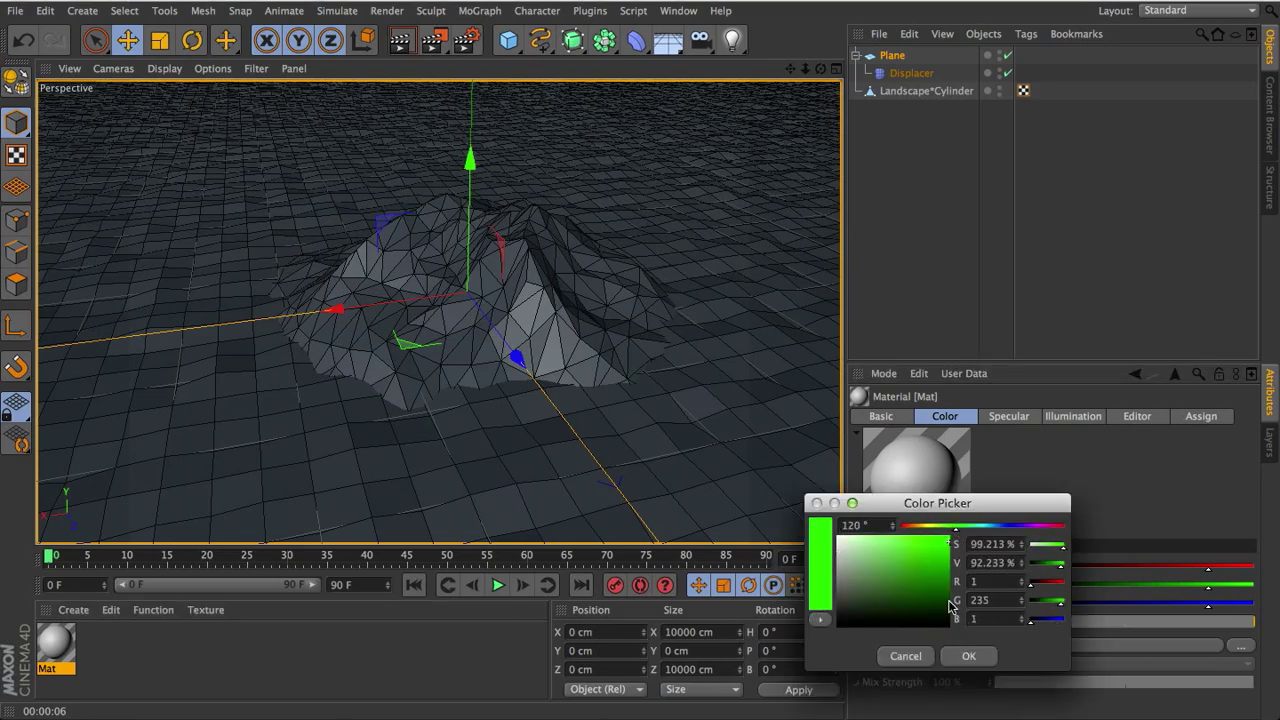
left_click(943, 562)
left_click(969, 656)
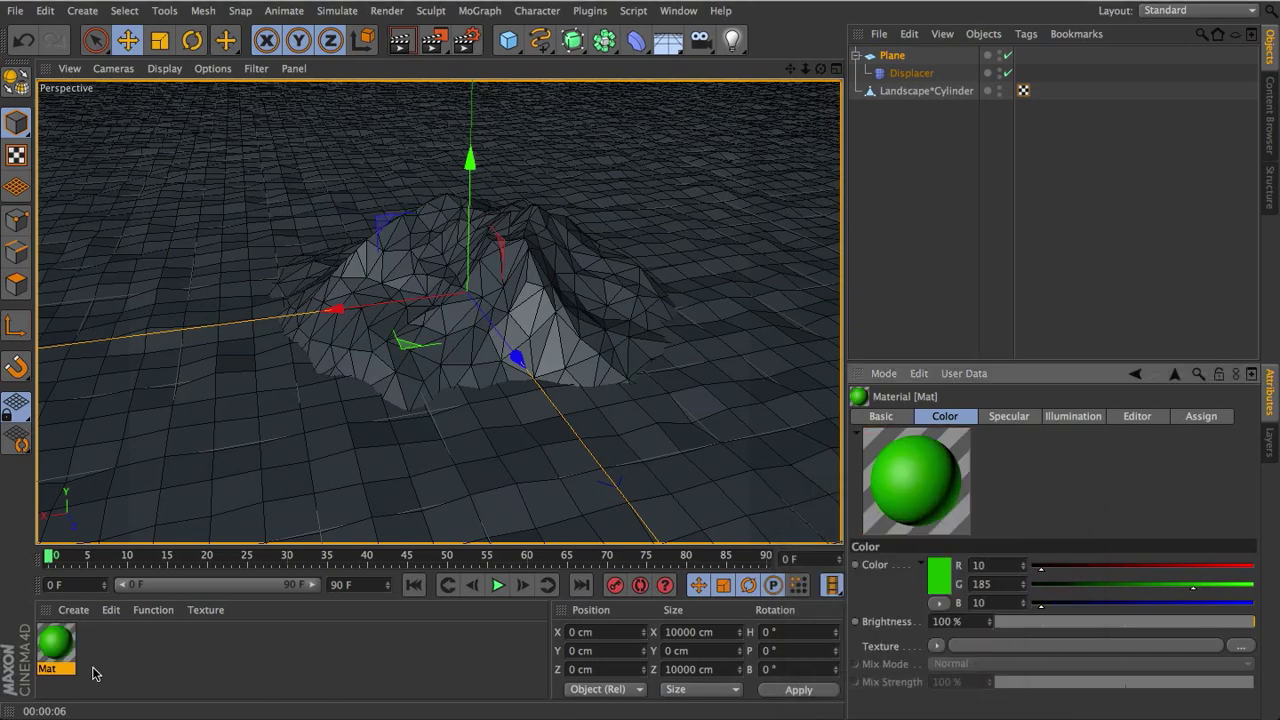
Apply the green material to the Landscape and render a preview.
left_click_drag(56, 645, 910, 91)
key("ctrl+r")
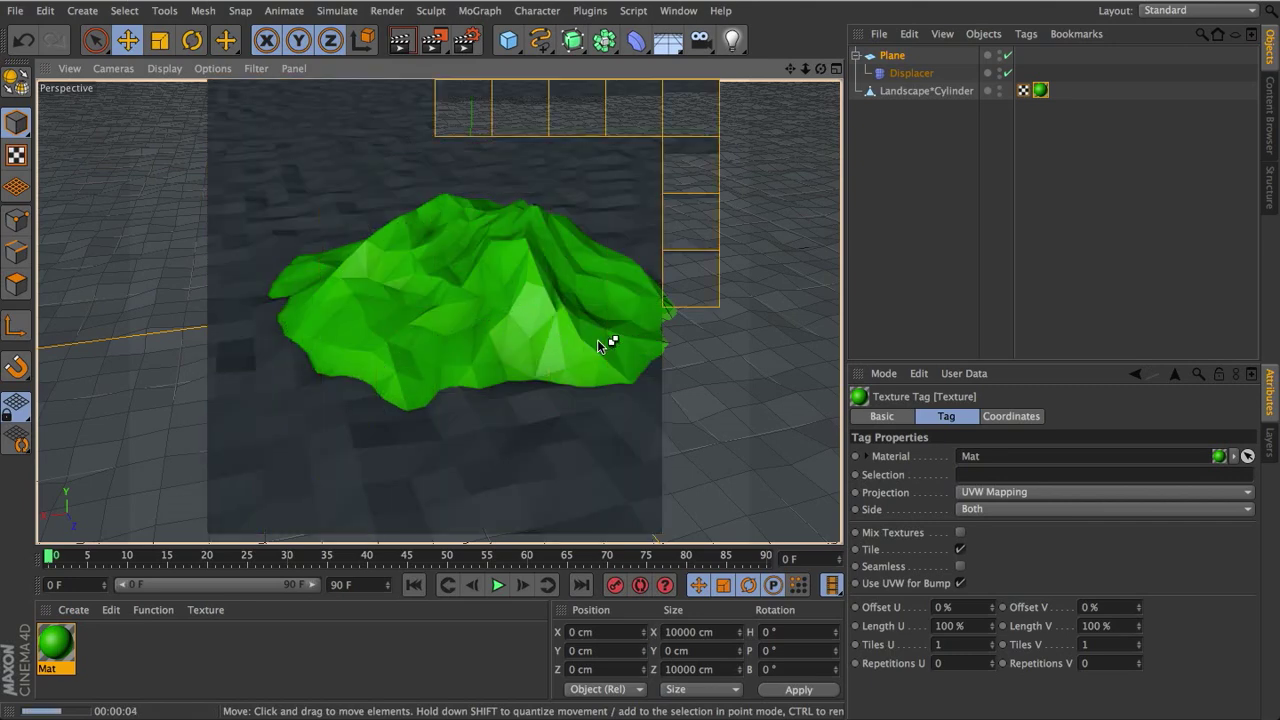
key("Escape")
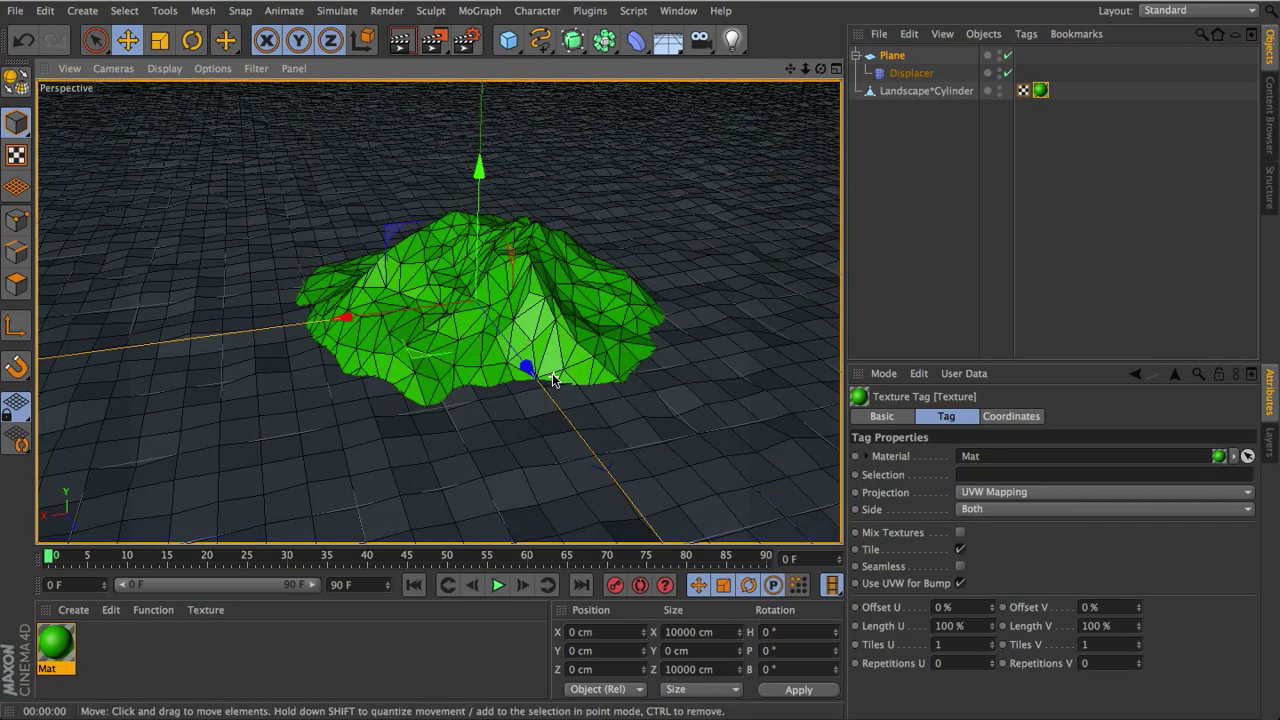
Load a Gradient texture into the Mat material's Color channel.
left_click(44, 648)
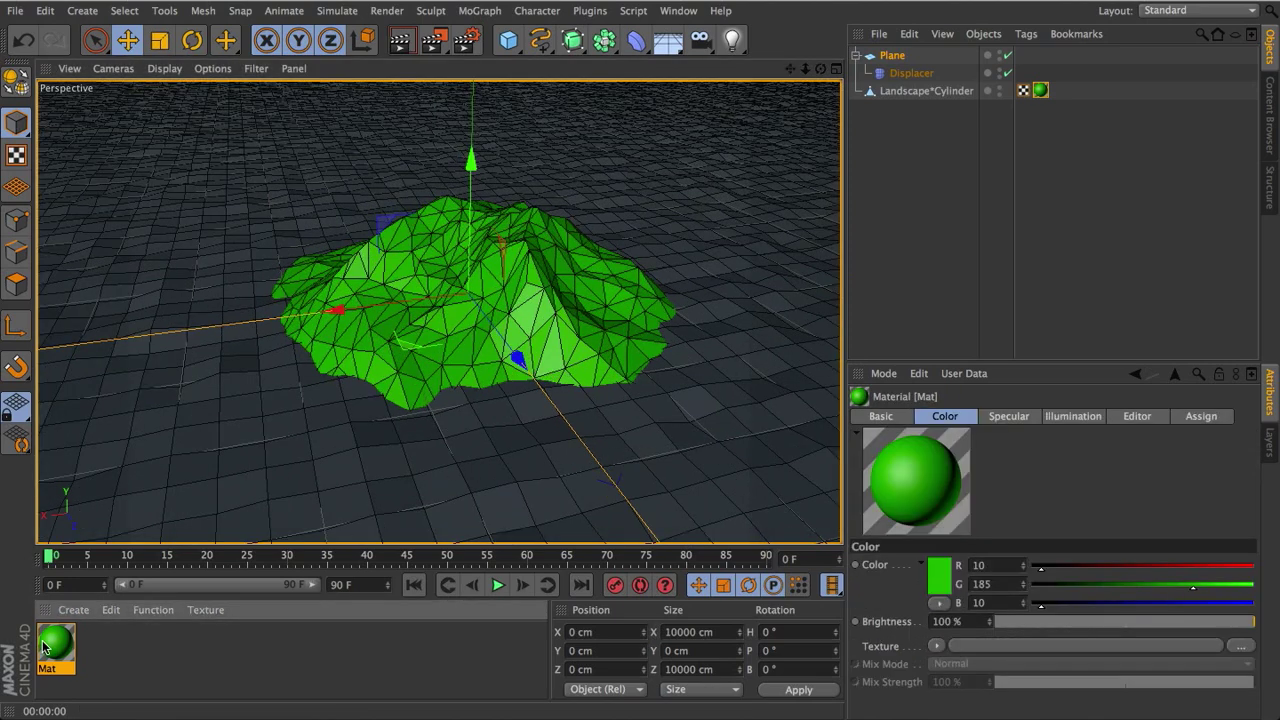
left_click(937, 647)
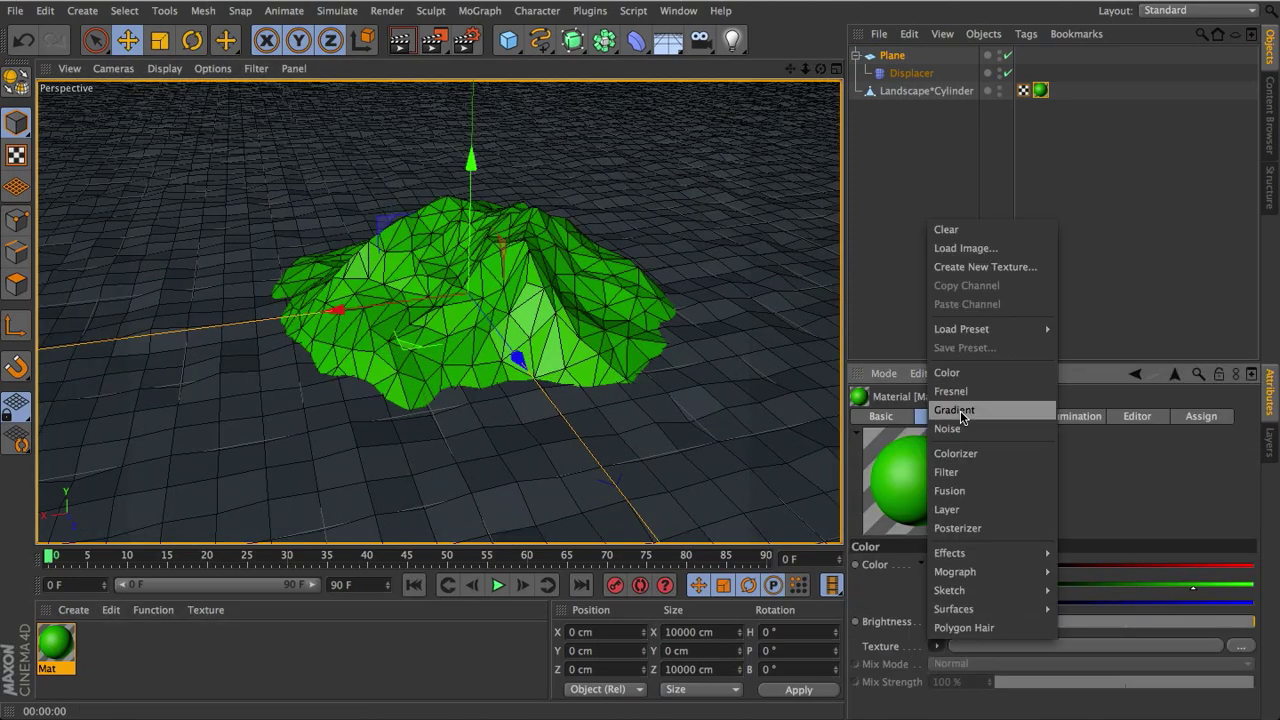
left_click(955, 410)
left_click(946, 680)
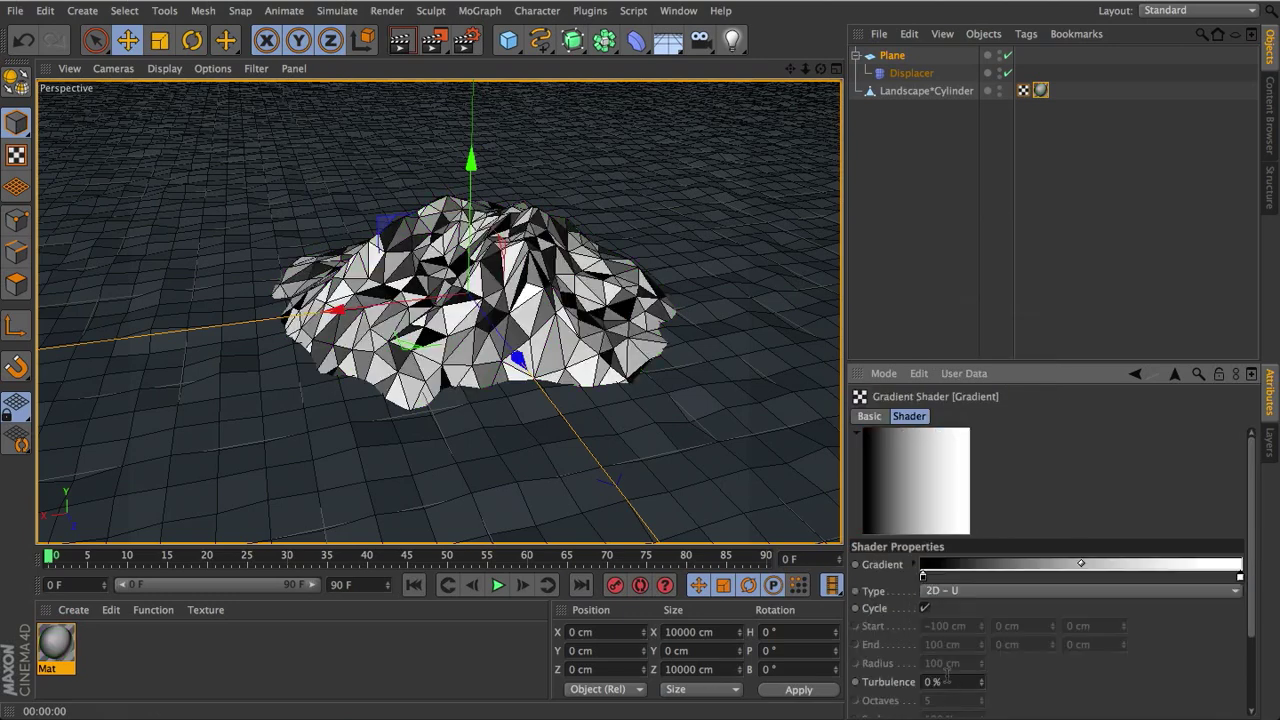
Recolour both gradient ends to green, with a slightly lighter right end.
double_click(922, 576)
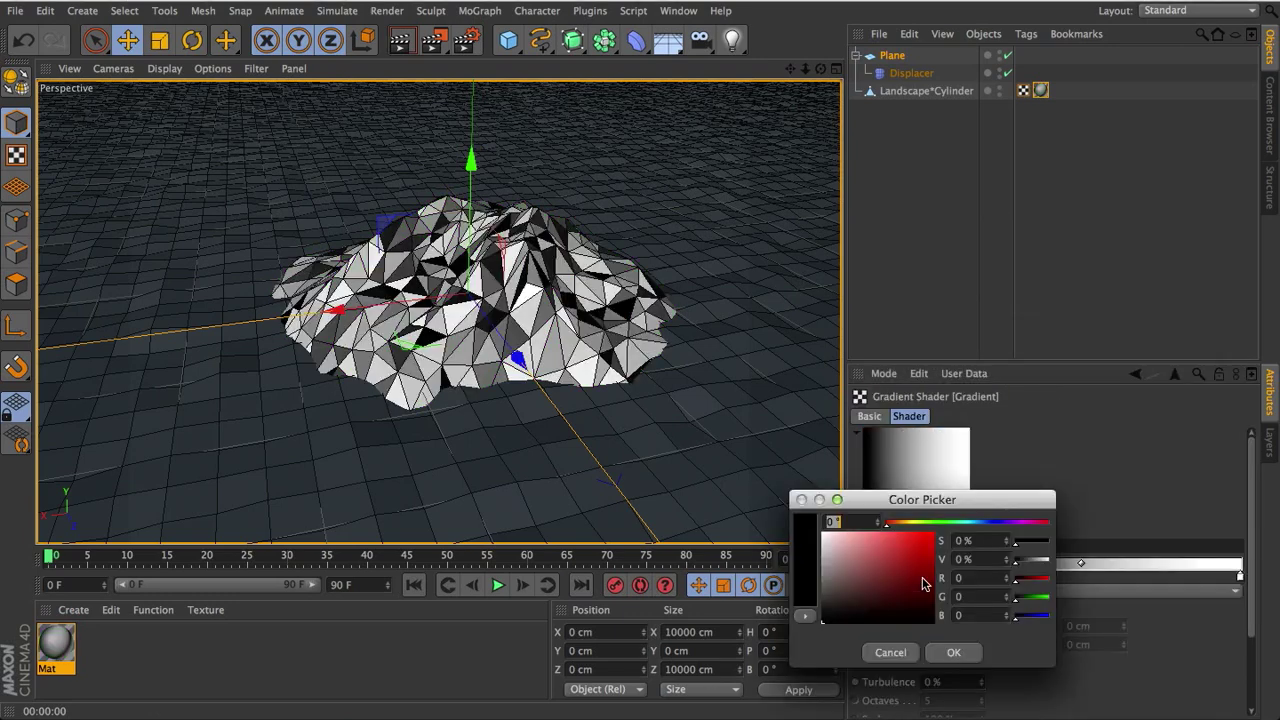
left_click(940, 522)
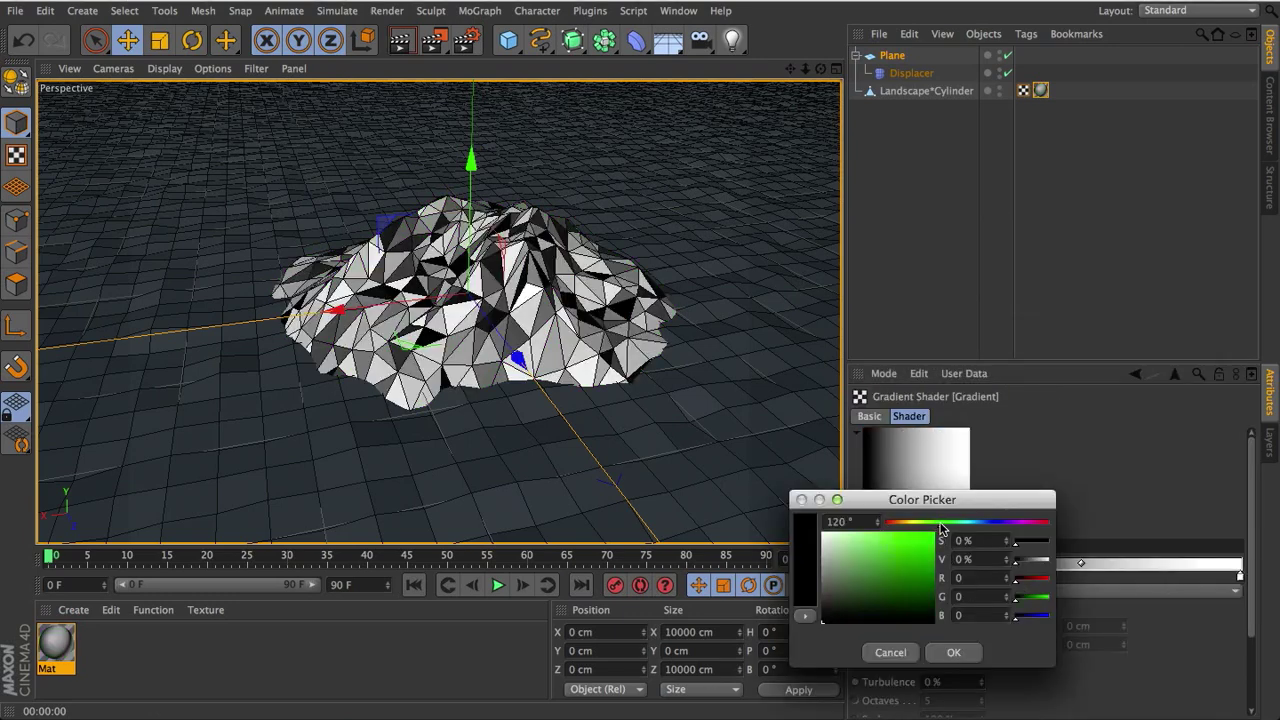
left_click(930, 557)
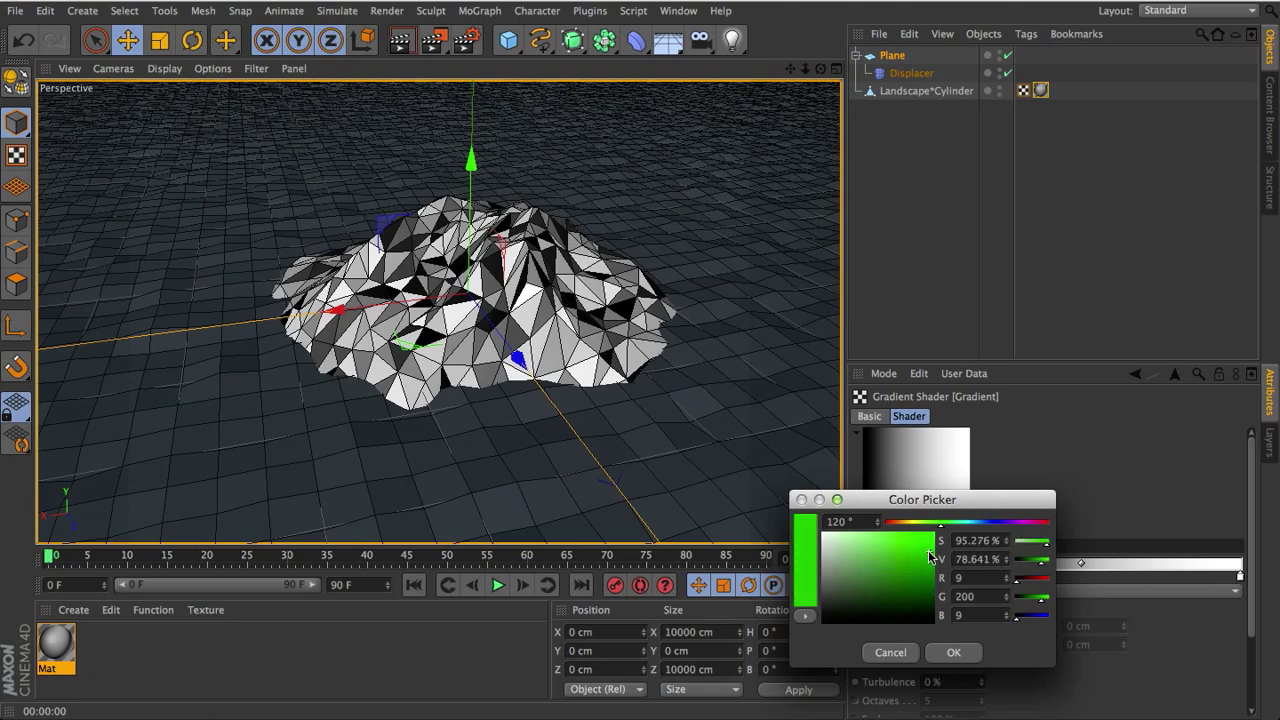
left_click(953, 652)
double_click(1239, 577)
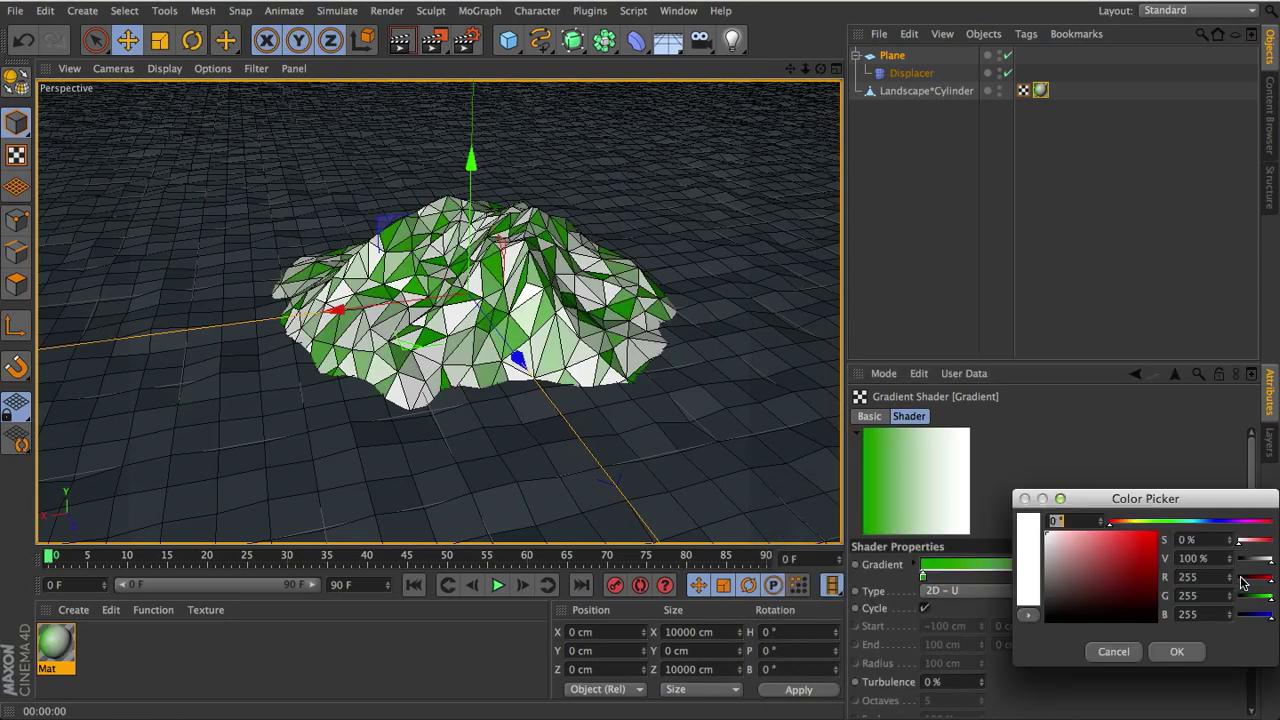
left_click(1157, 522)
mouse_move(1157, 545)
left_mouse_down()
mouse_move(1156, 570)
mouse_move(1155, 552)
left_mouse_up()
left_click(1178, 648)
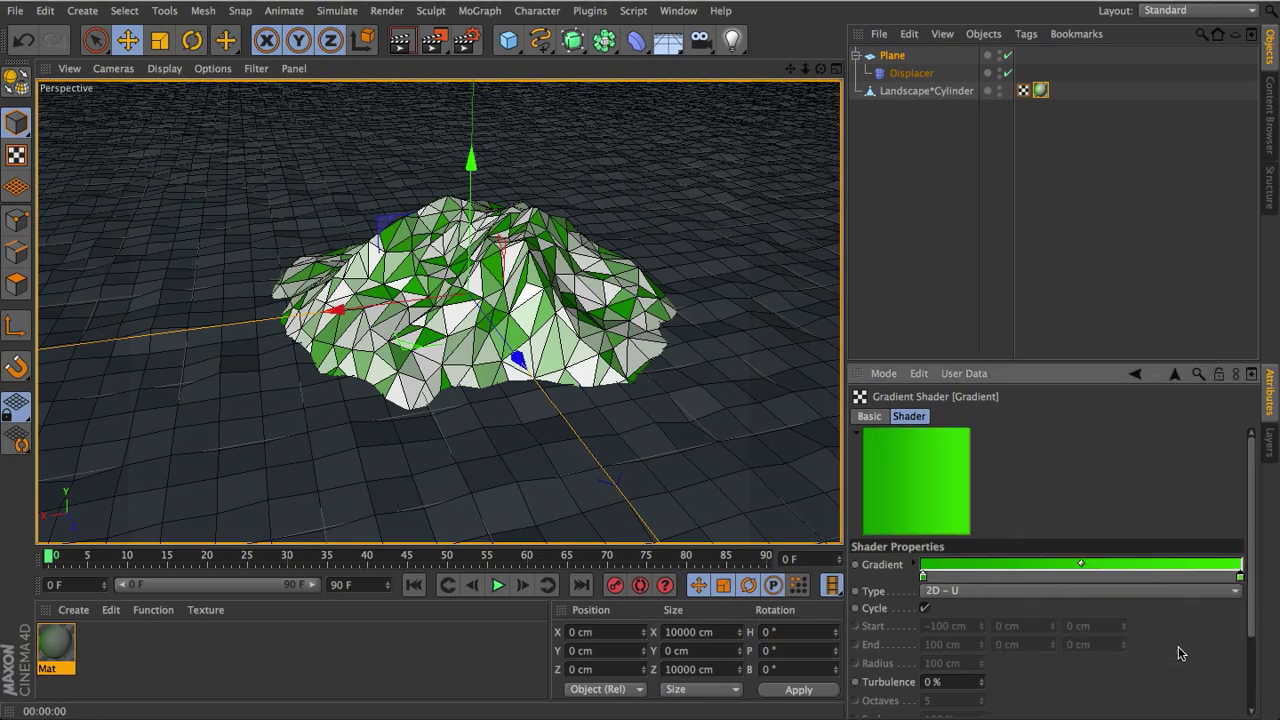
double_click(1242, 582)
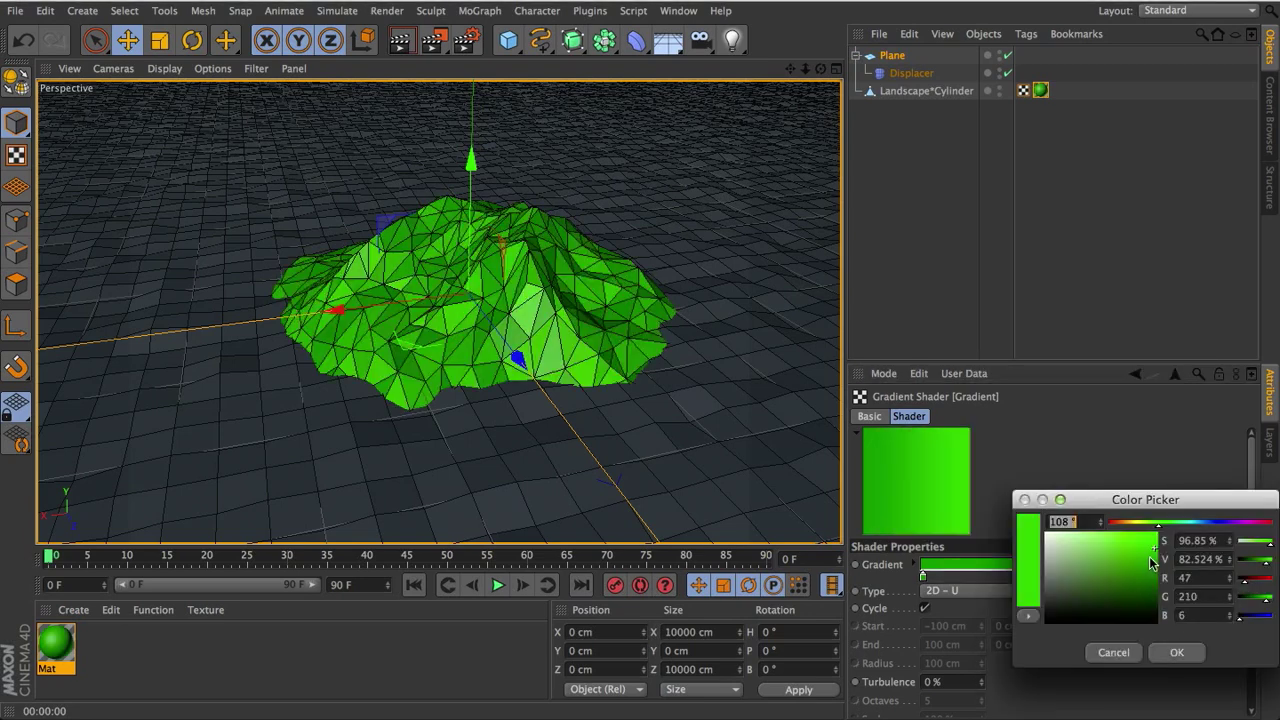
left_click_drag(1154, 563, 1162, 525)
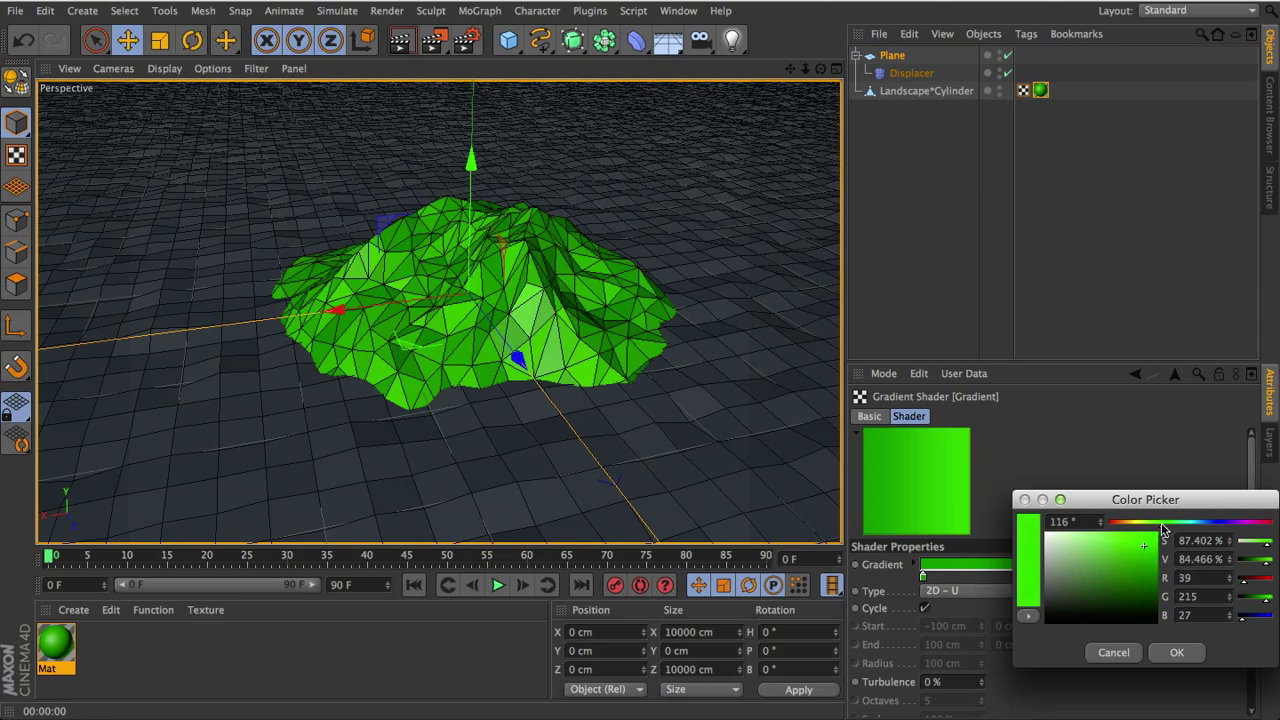
left_click(1162, 655)
Fine-tune the left-end green's darkness and re-render the island preview.
double_click(925, 577)
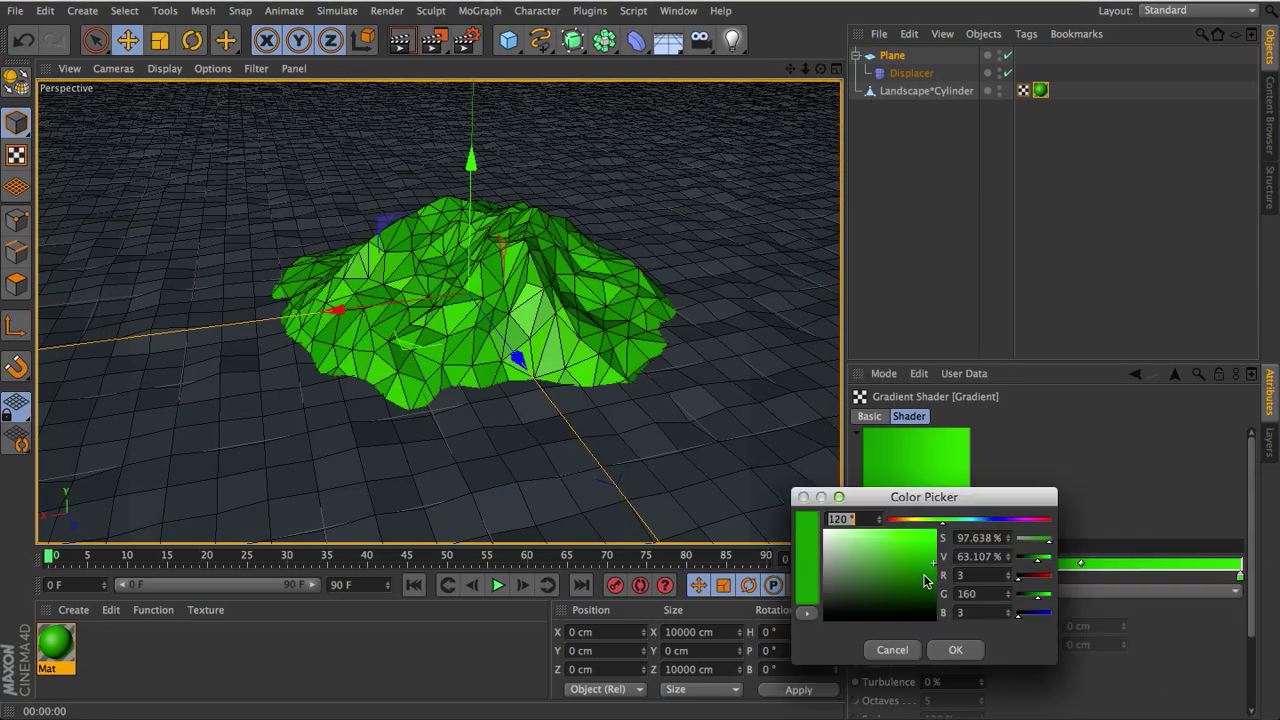
left_click(938, 575)
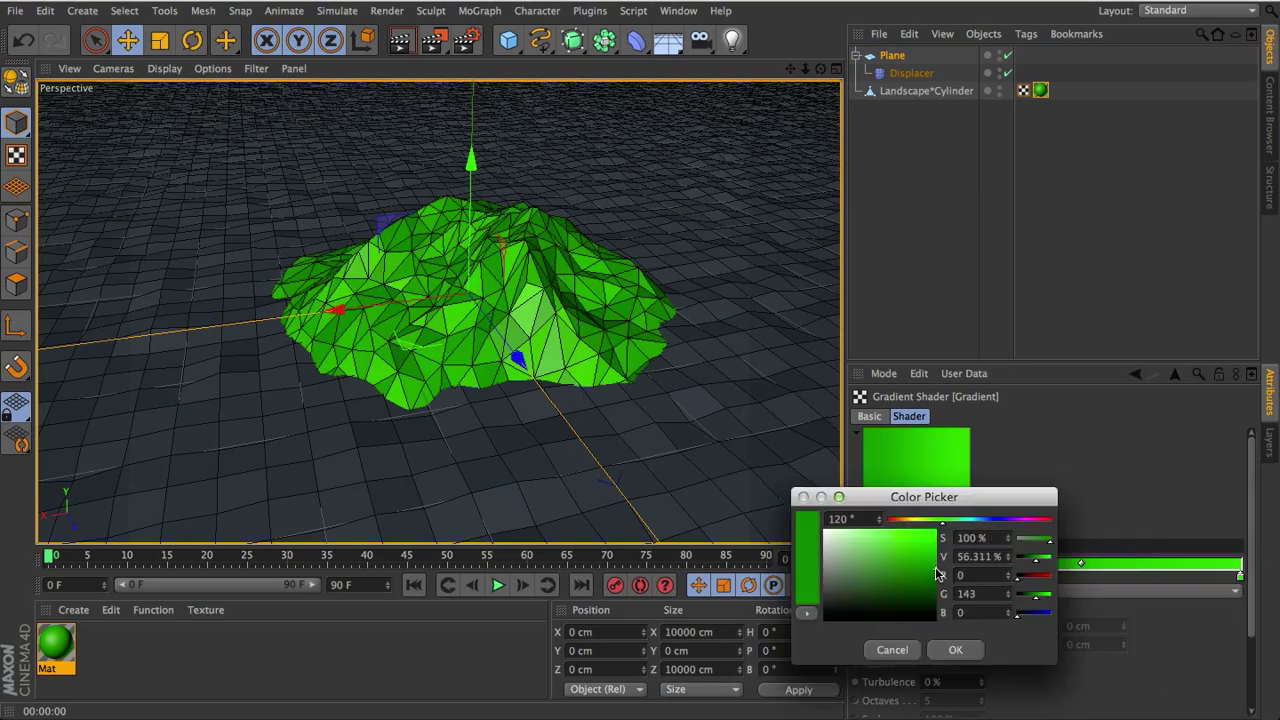
left_click(955, 650)
key("ctrl+r")
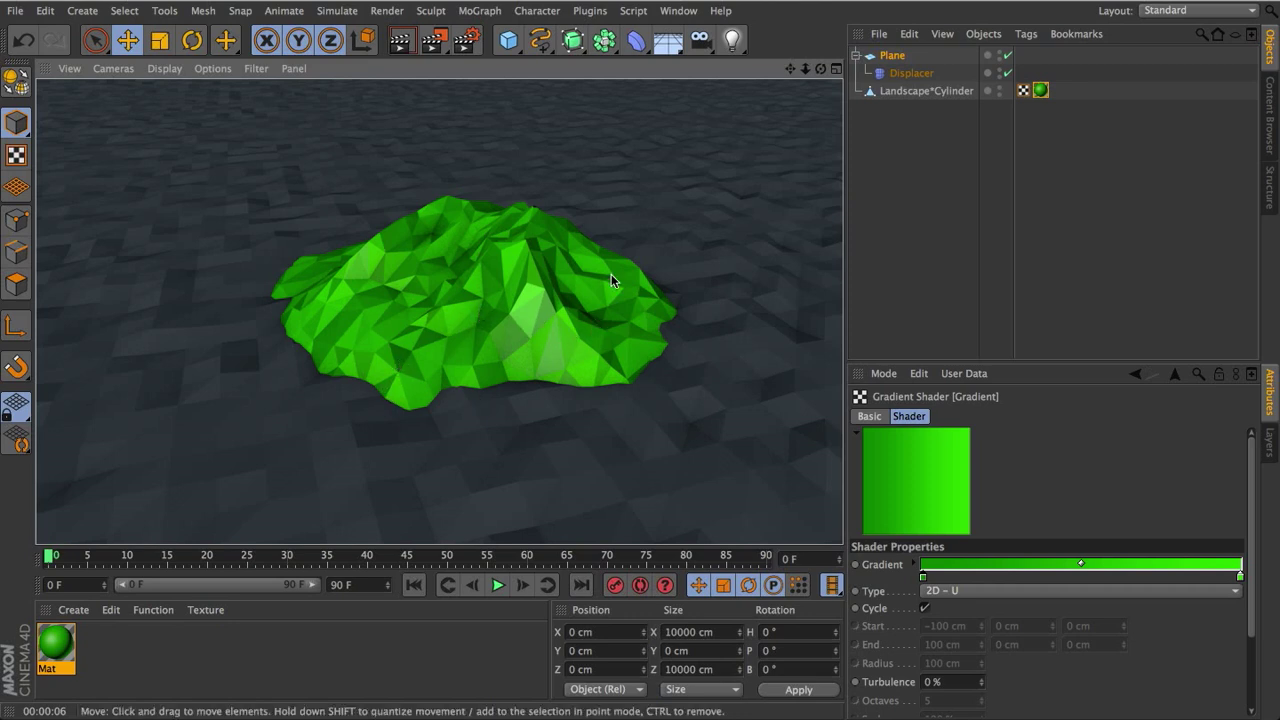
double_click(923, 577)
left_click(923, 578)
left_click_drag(926, 580, 926, 557)
left_click(955, 652)
key("ctrl+r")
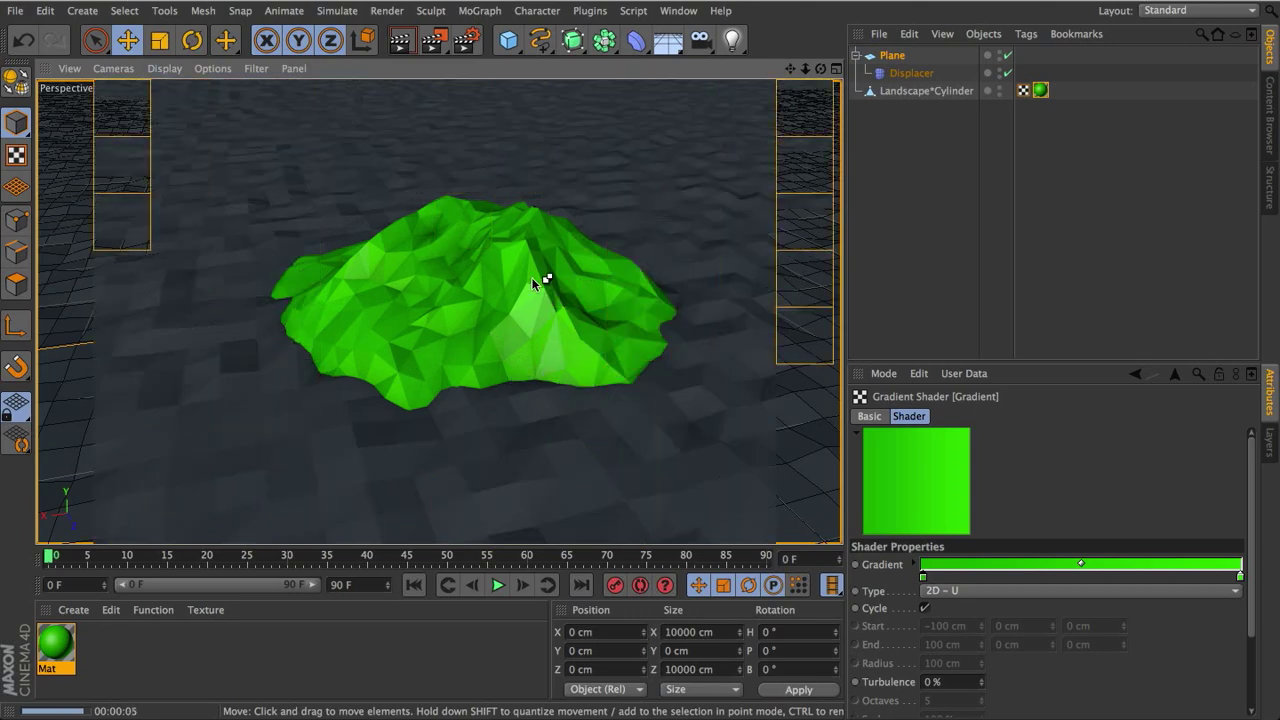
Create a new material, Mat.1, and load a Gradient texture into its colour channel.
left_click(76, 610)
left_click(100, 452)
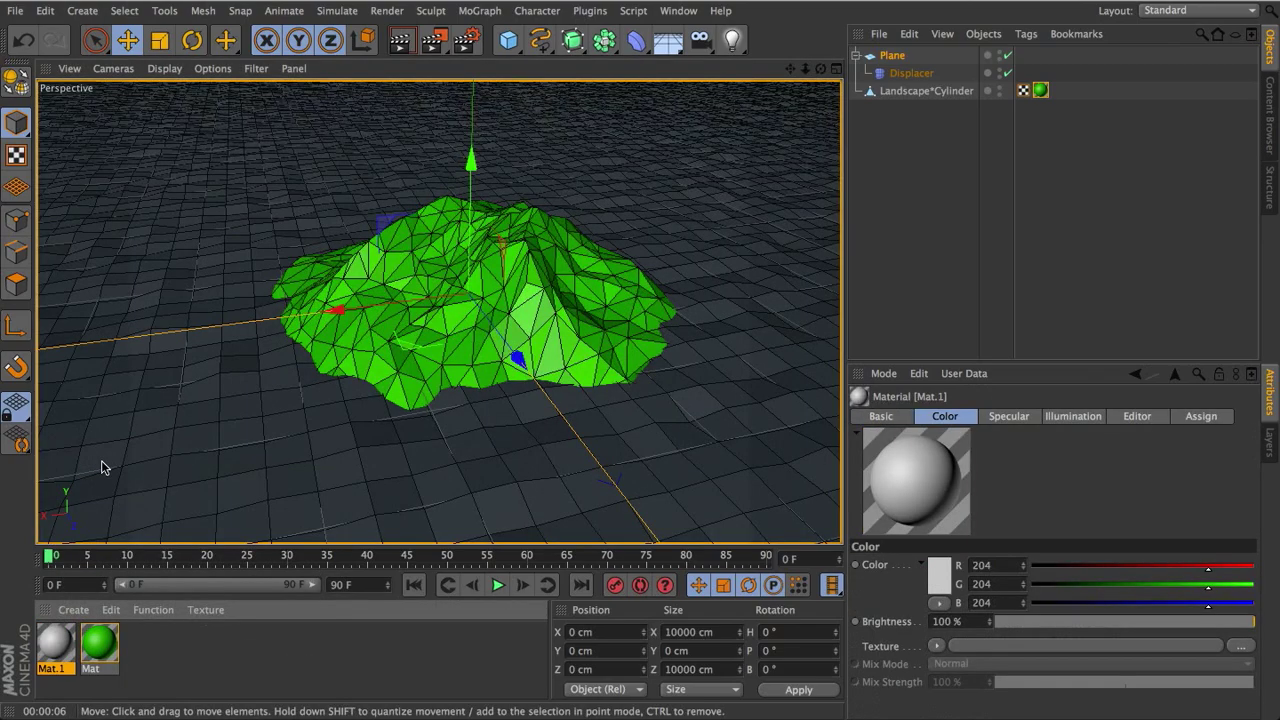
left_click_drag(537, 391, 432, 413, "alt")
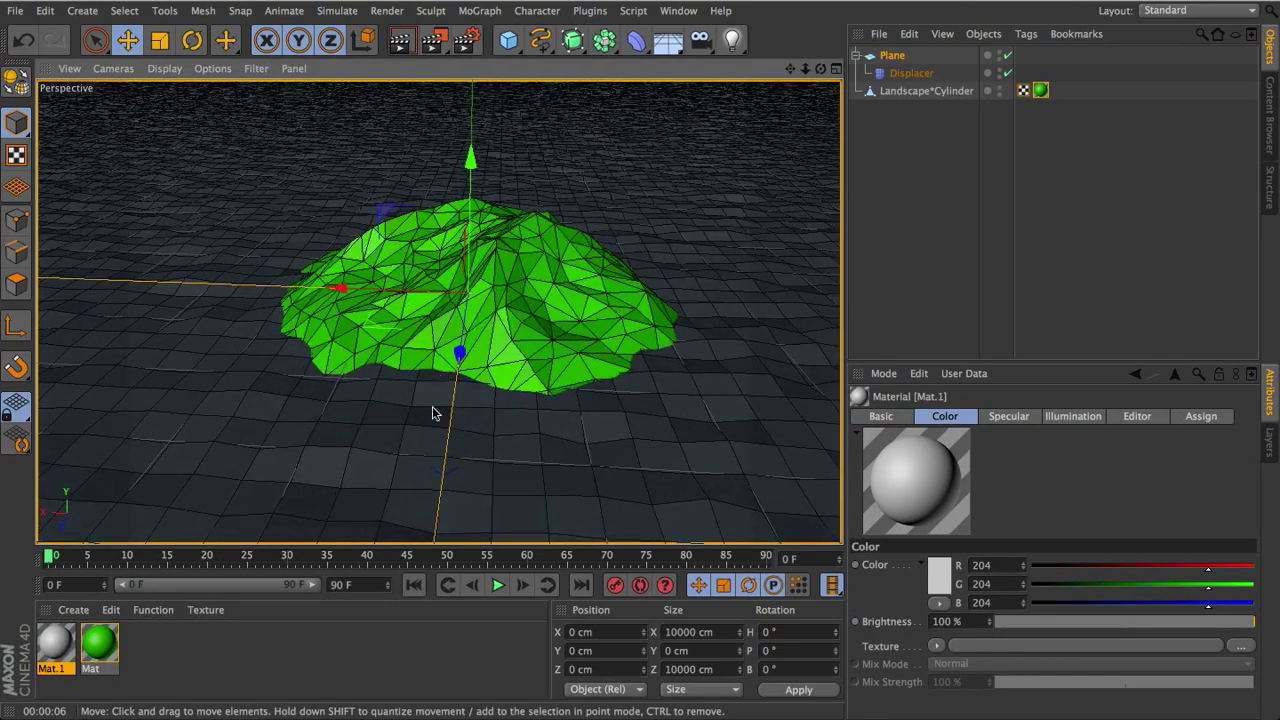
left_click(940, 647)
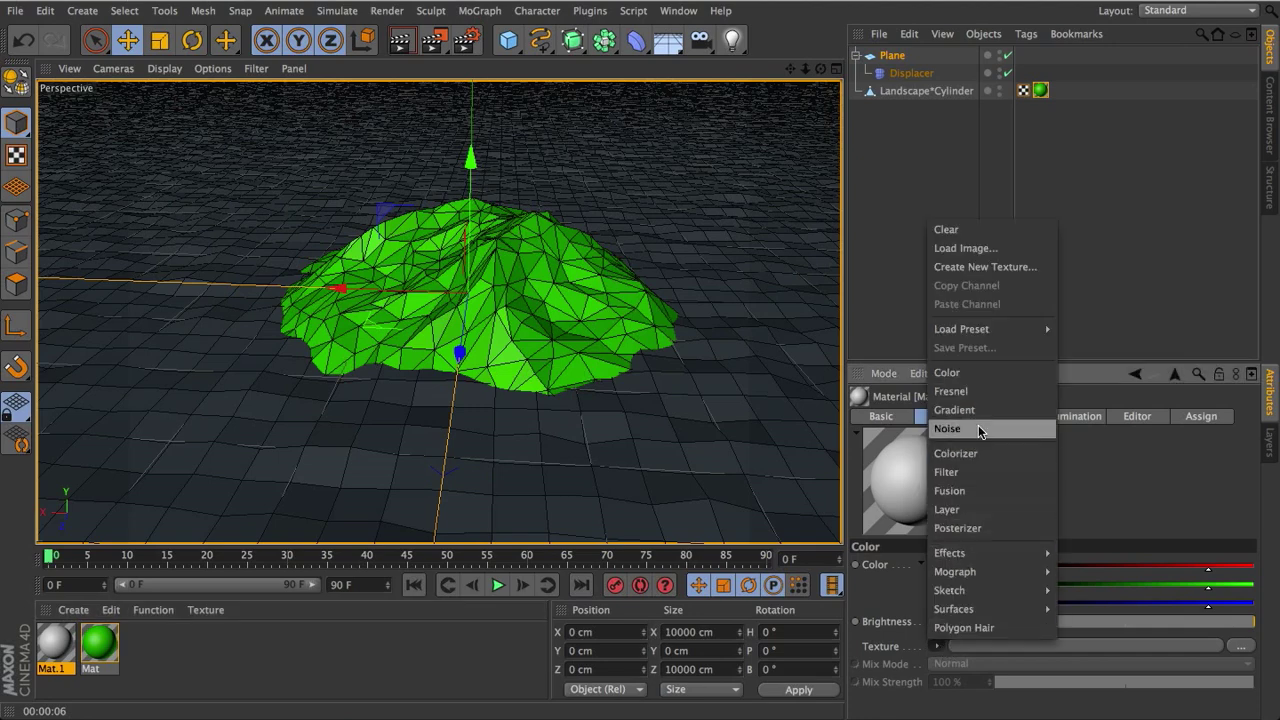
left_click(977, 428)
left_click(937, 648)
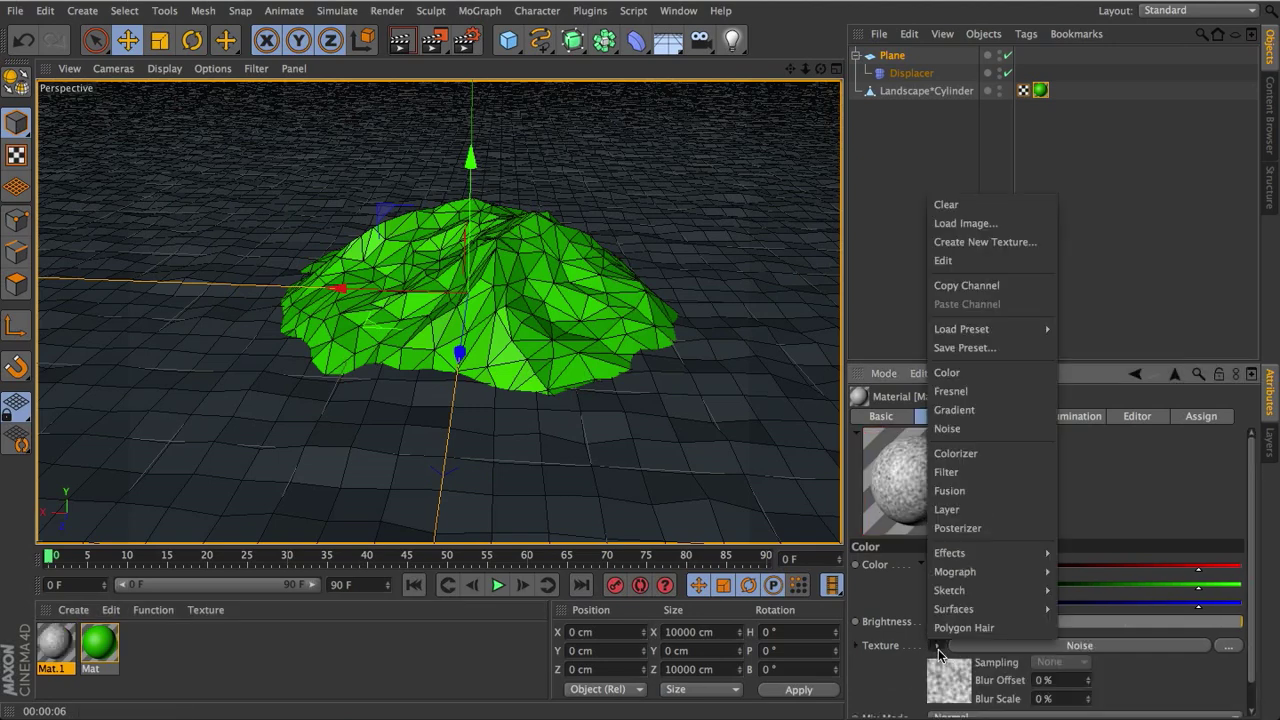
left_click(948, 412)
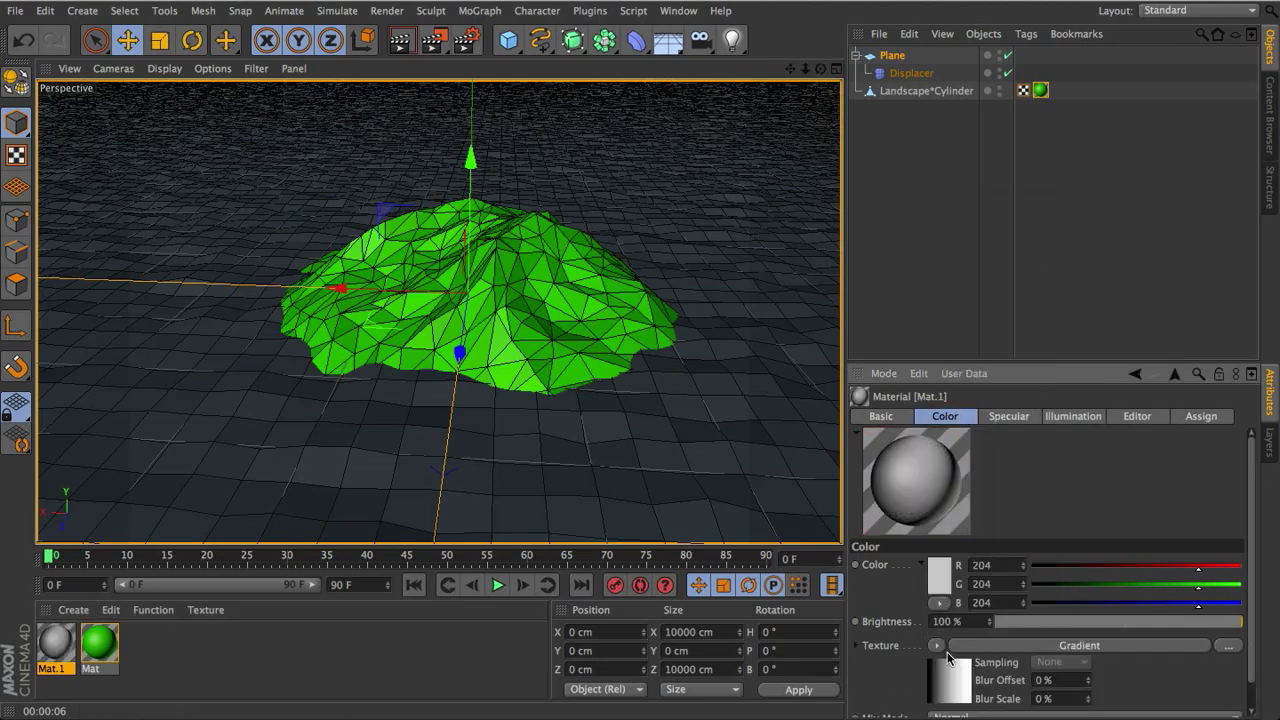
left_click(950, 690)
Recolour the gradient: cyan-blue left end, a new saturated blue middle stop, vivid cyan right end.
double_click(923, 578)
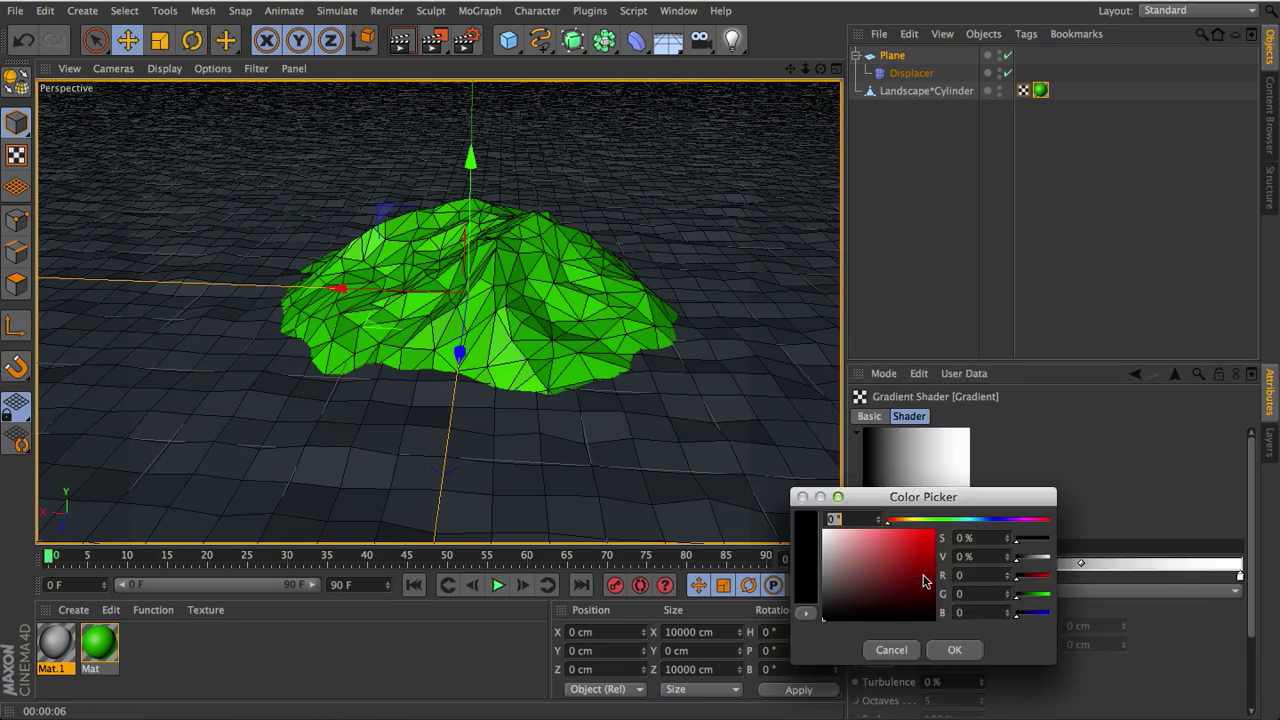
left_click_drag(932, 520, 975, 527)
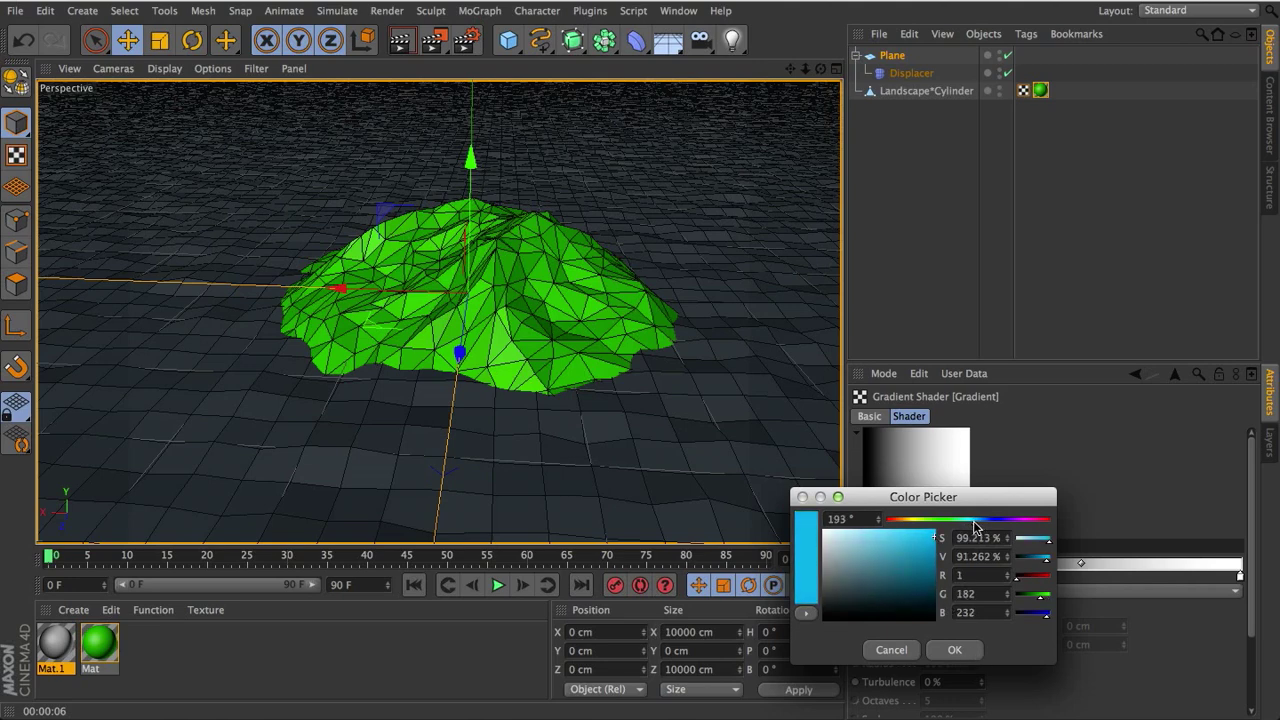
left_click(955, 651)
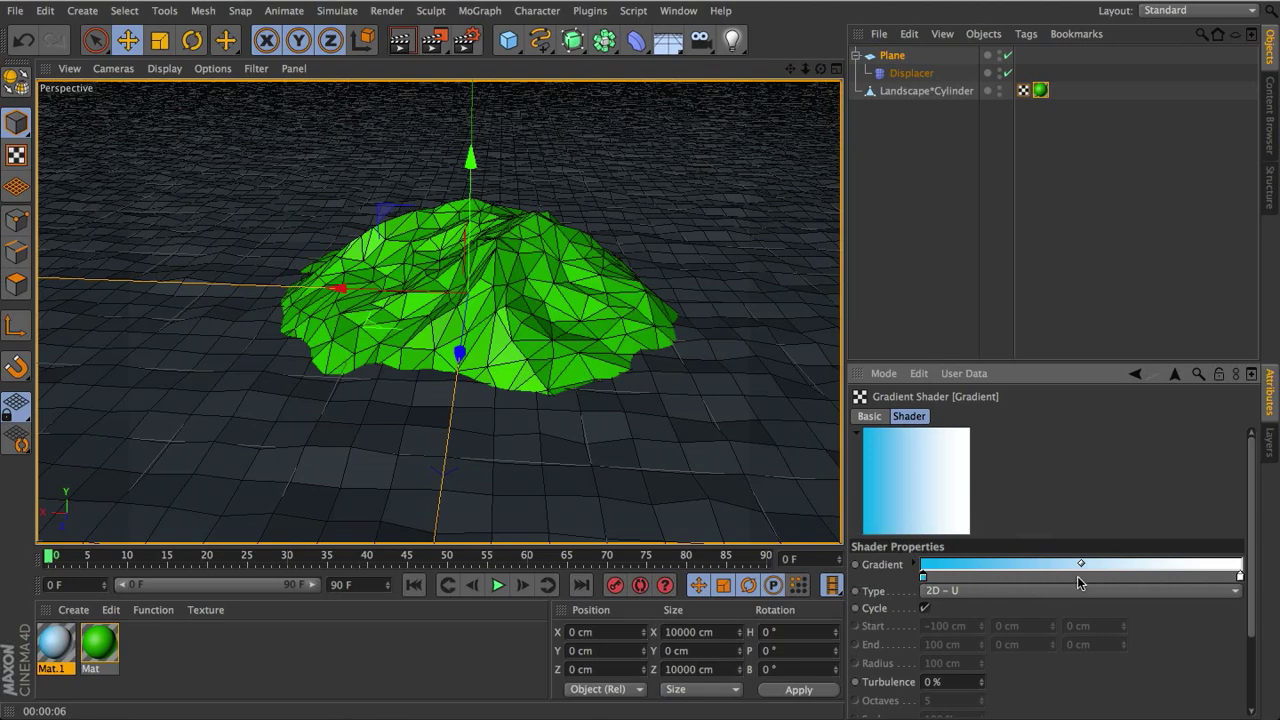
left_click(1077, 576)
double_click(1077, 577)
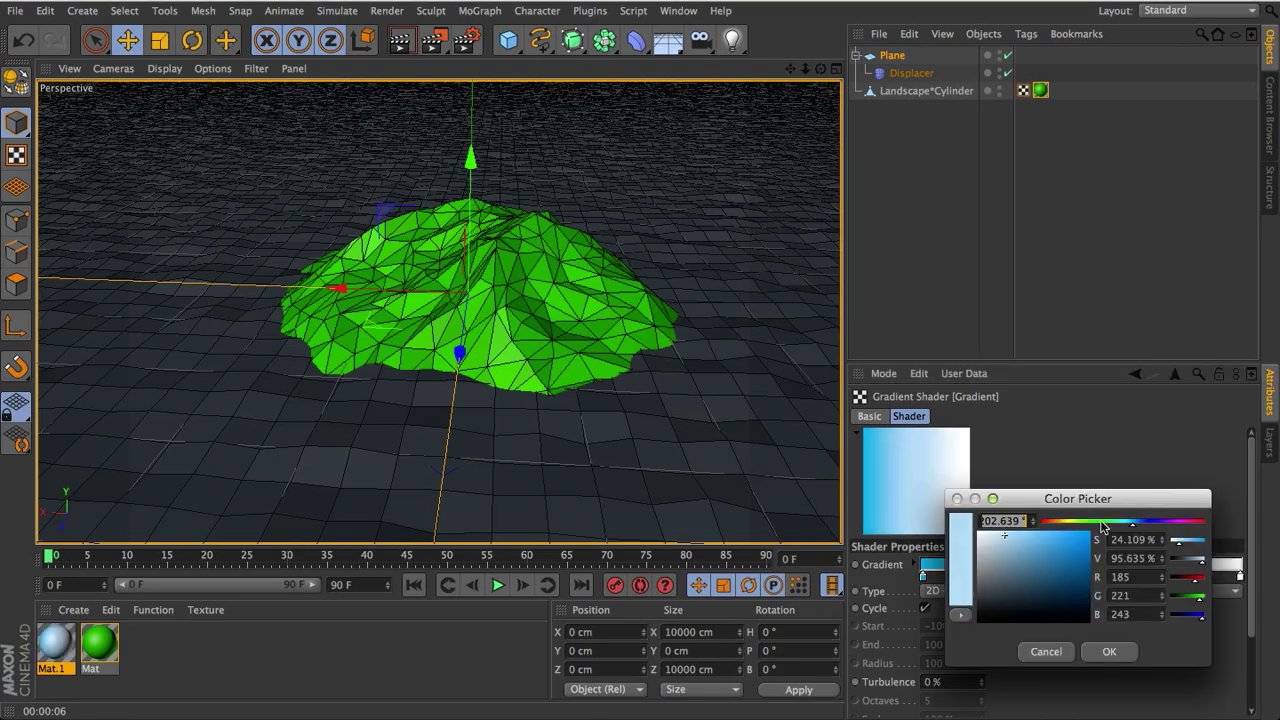
left_click_drag(1134, 524, 1126, 524)
left_click(1086, 547)
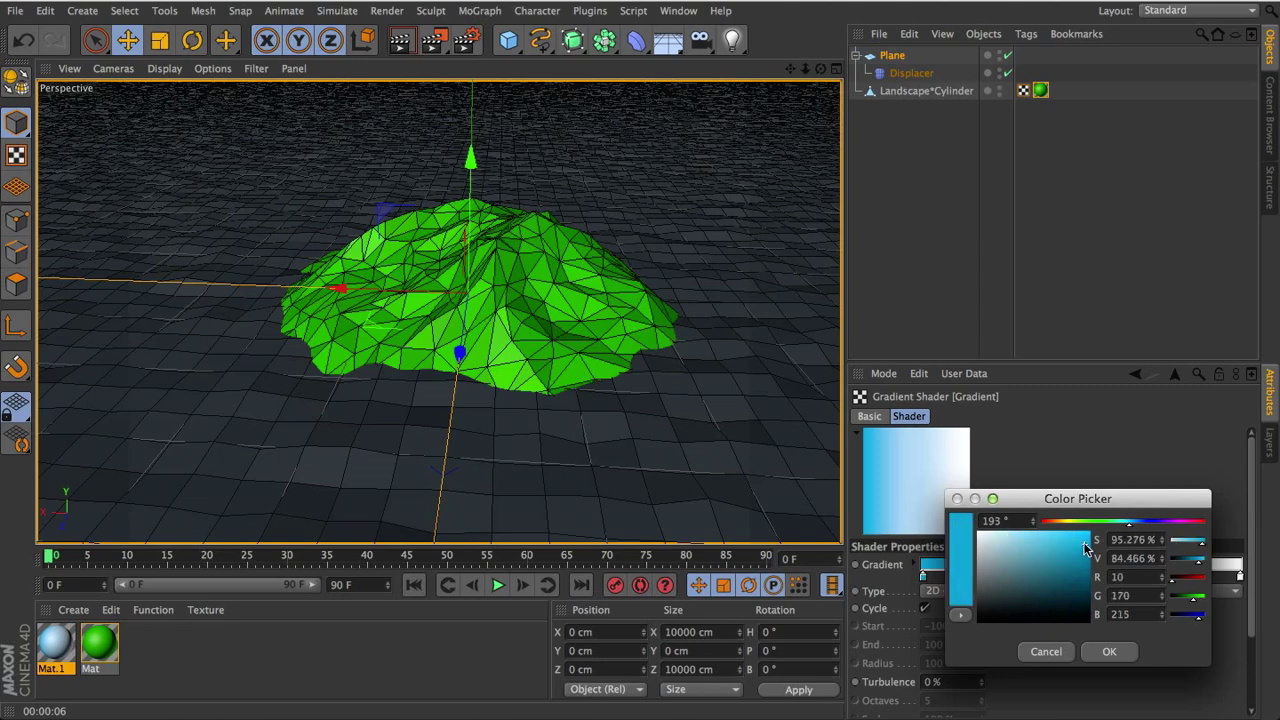
left_click(1109, 651)
double_click(1239, 577)
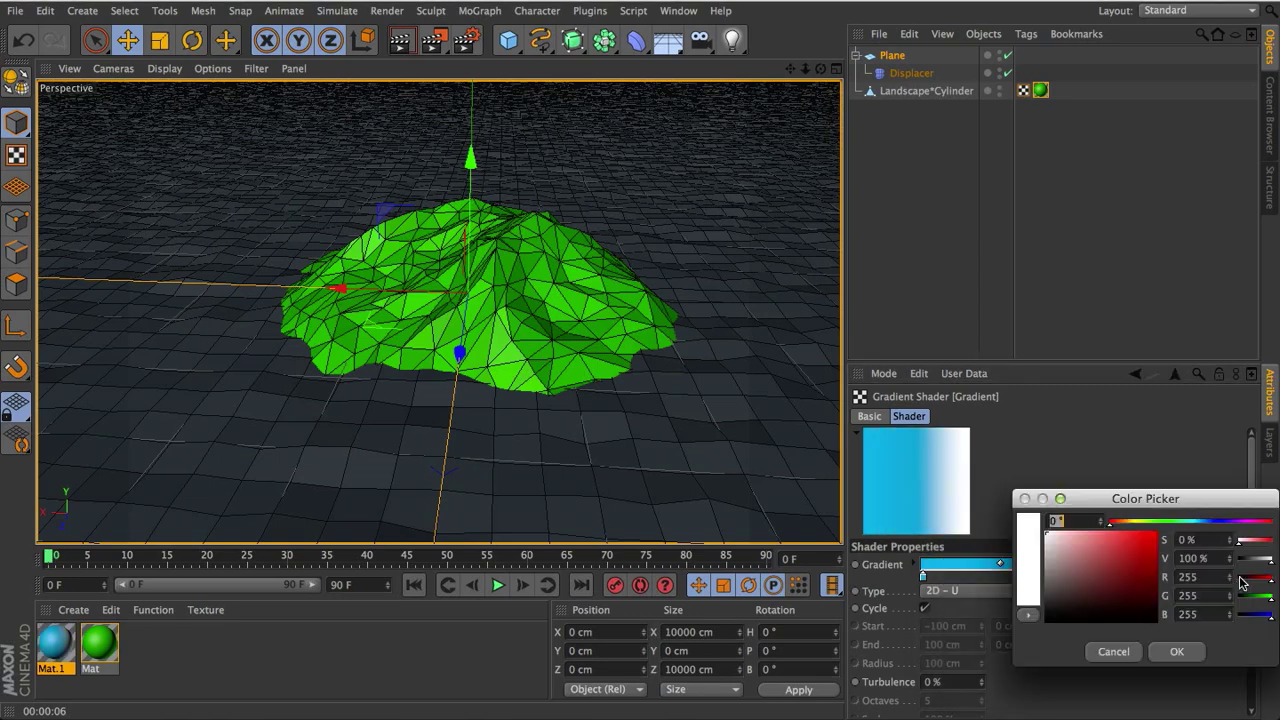
left_click(1190, 523)
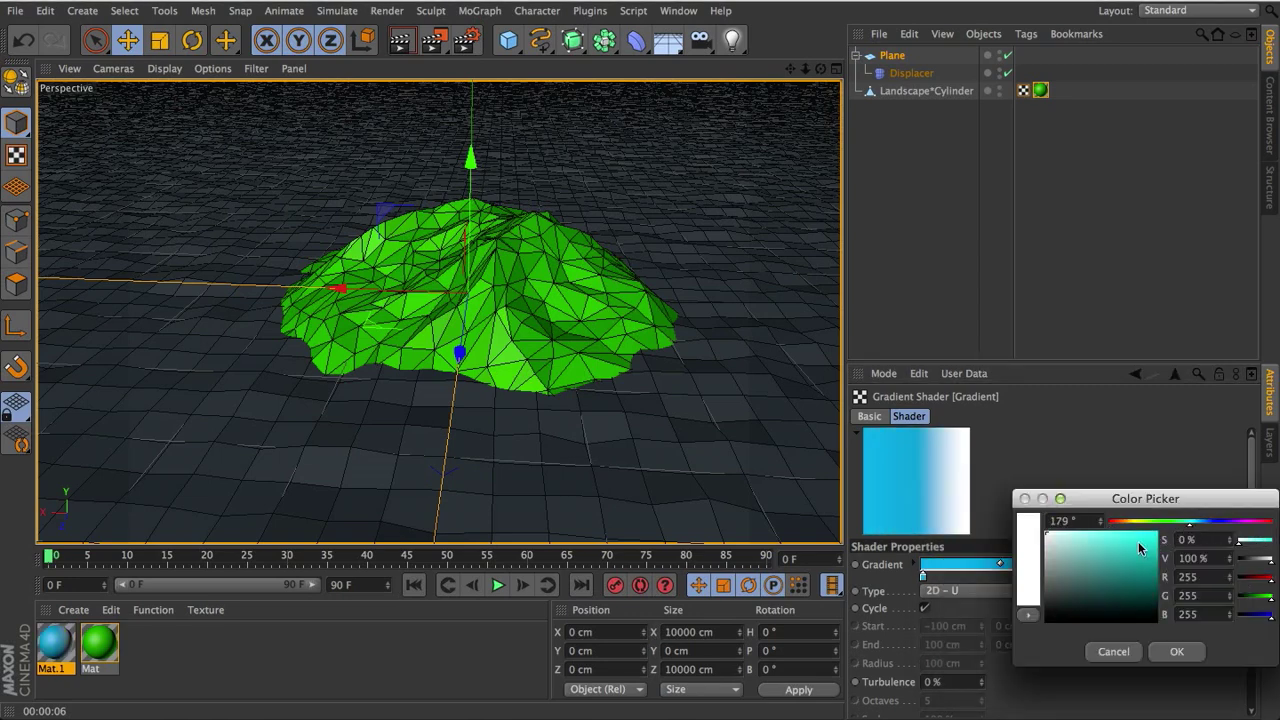
left_click(1155, 532)
left_click(1166, 651)
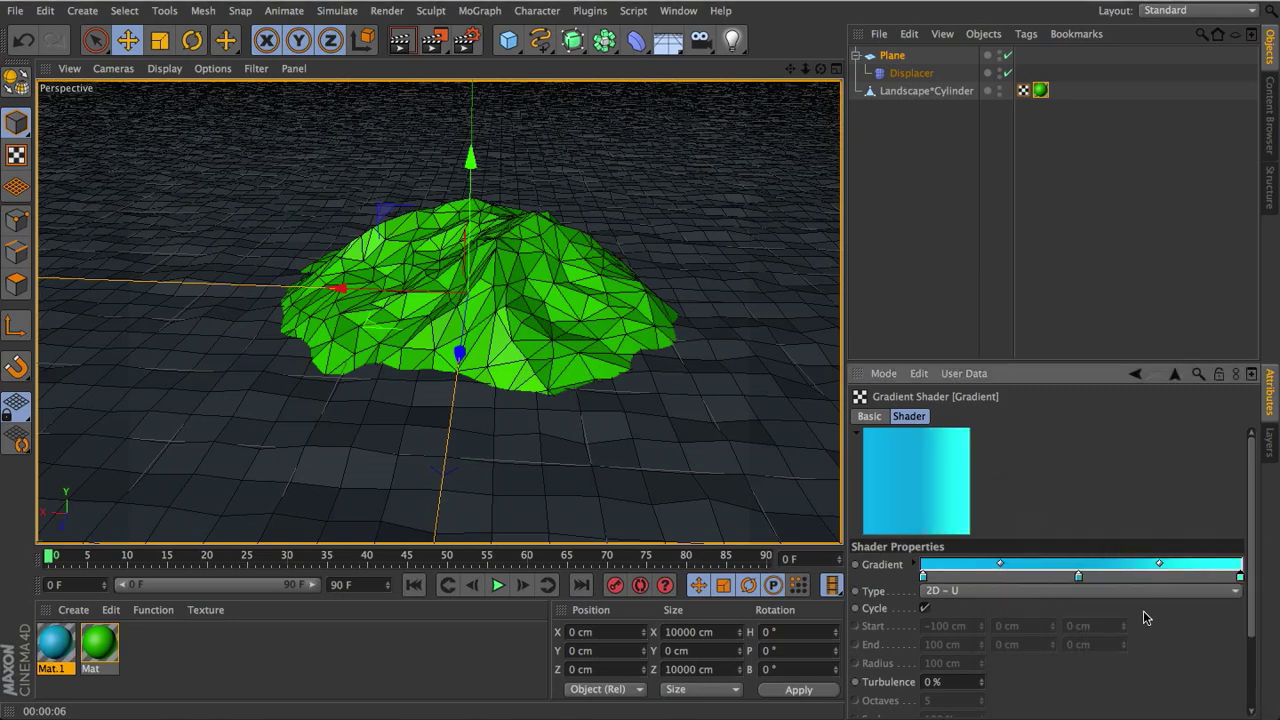
Move the gradient stops inward and apply Mat.1 to the water Plane.
left_click_drag(1078, 576, 1084, 576)
left_click_drag(1241, 577, 1183, 577)
left_click_drag(922, 577, 980, 578)
left_click_drag(55, 645, 269, 451)
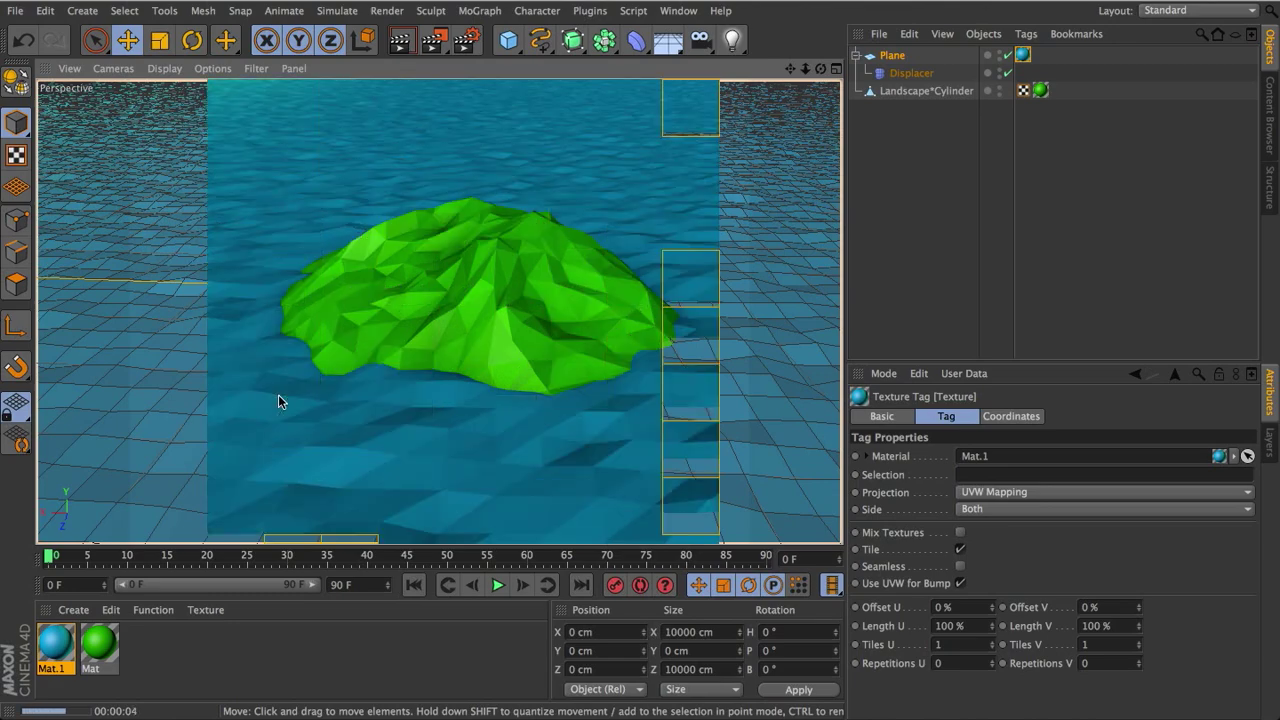
Add an infinite light and rotate it to heading about 121.8° with a downward pitch.
mouse_move(278, 400)
left_mouse_down("alt")
mouse_move(472, 369)
mouse_move(423, 406)
left_mouse_up("alt")
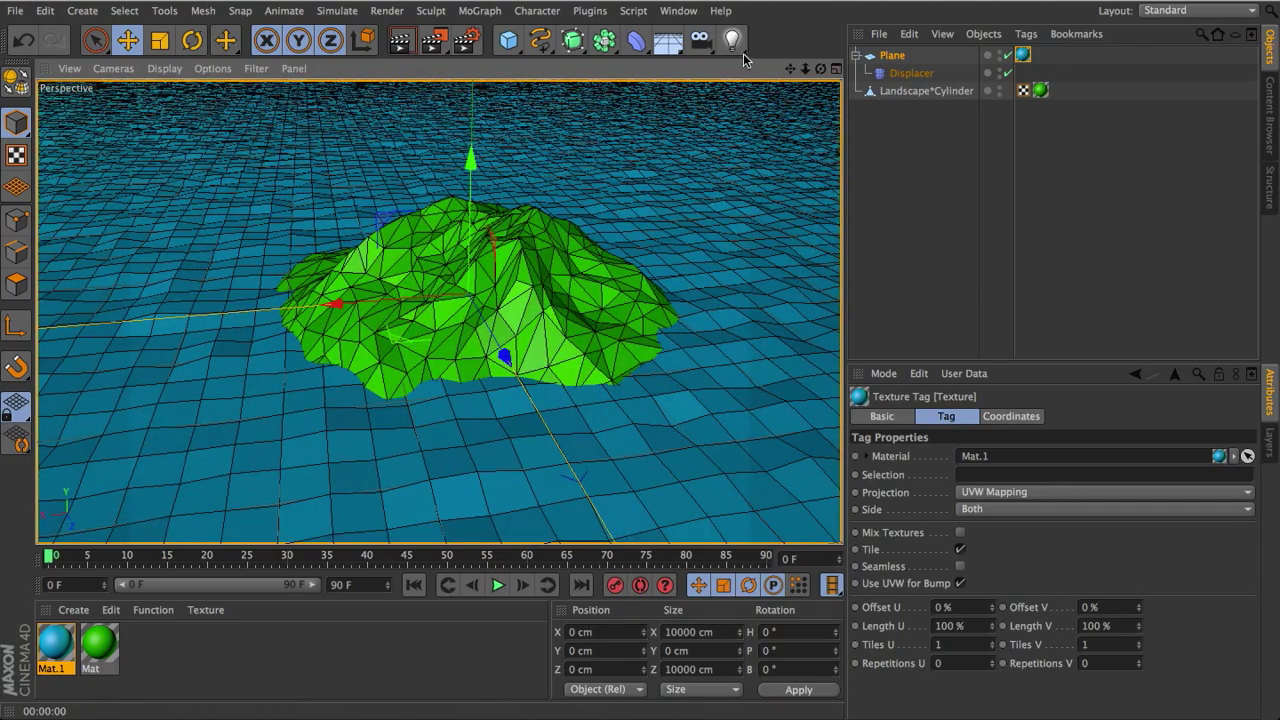
left_click(732, 40)
left_click(902, 132)
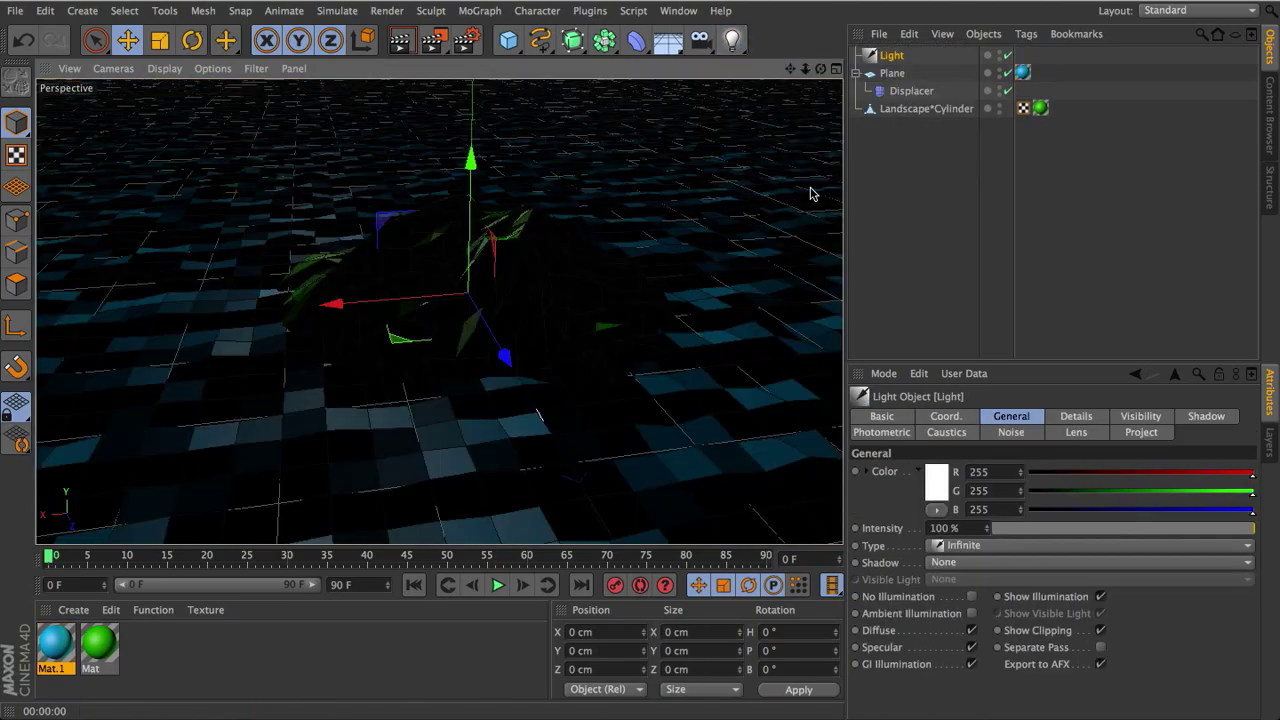
key("r")
left_click_drag(445, 332, 609, 286)
left_click_drag(418, 268, 420, 254)
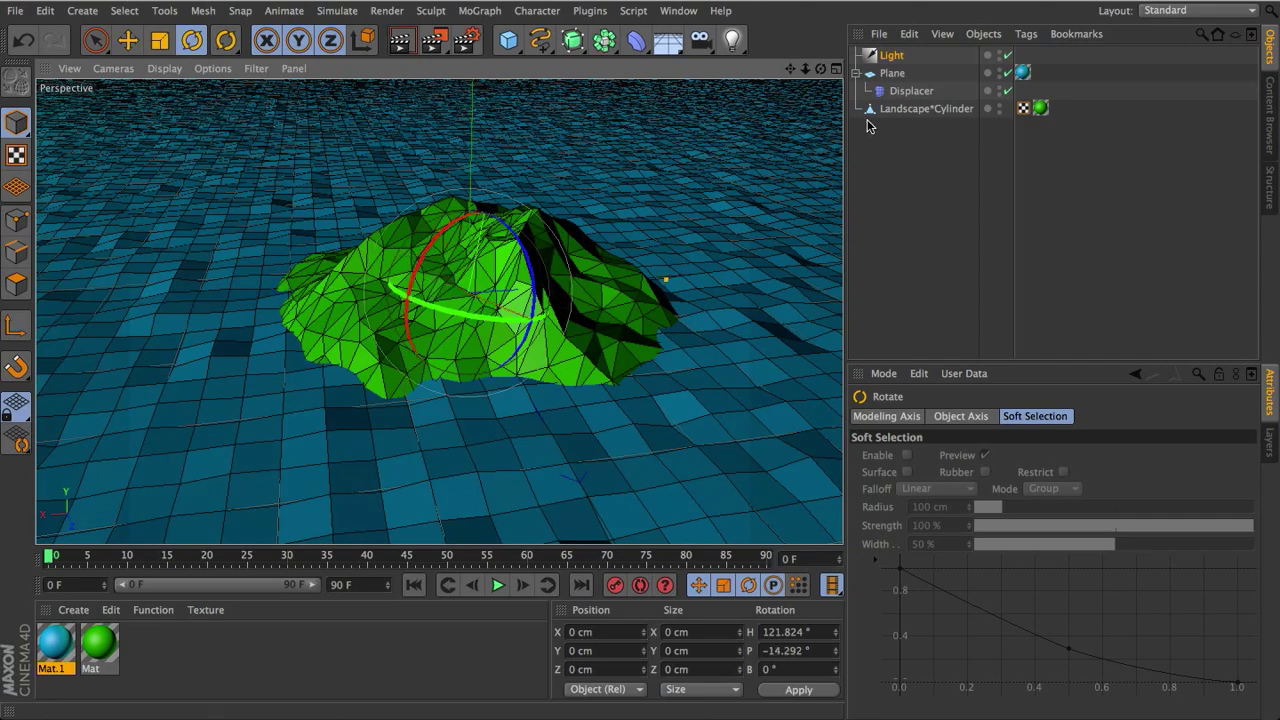
Give the light Area shadows and render a viewport preview of the island's shadow.
left_click(891, 55)
left_click(962, 564)
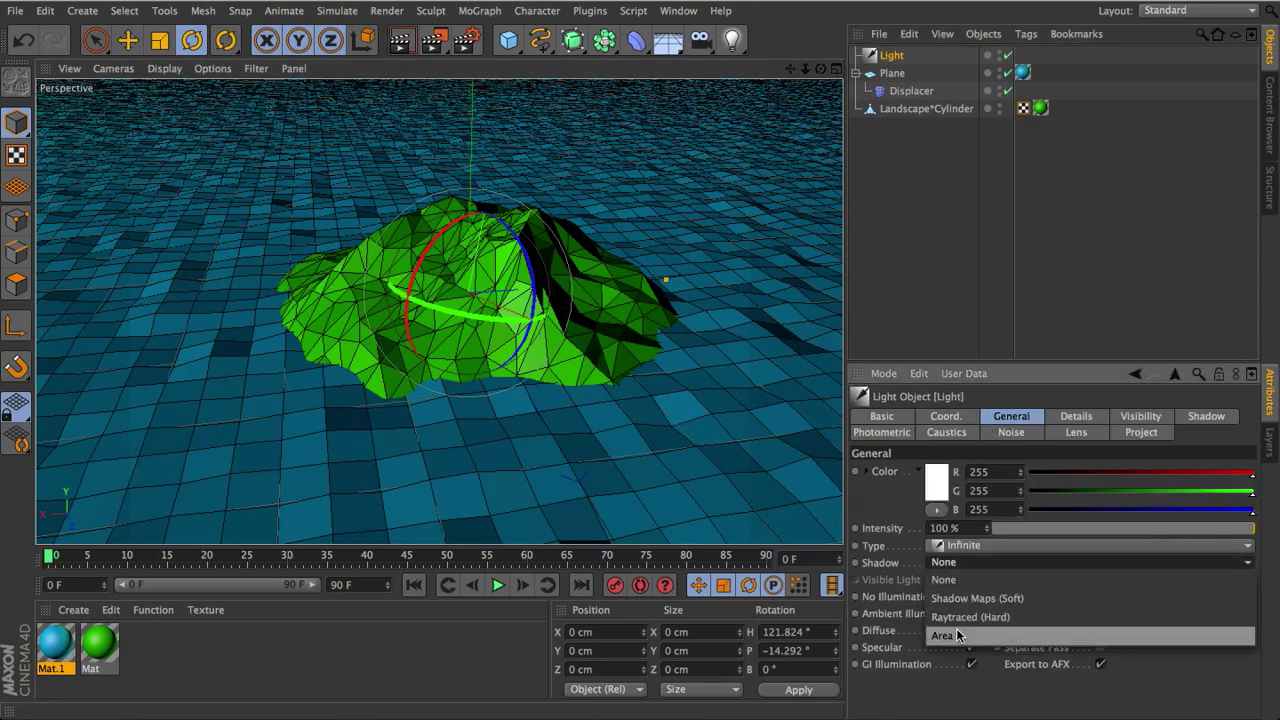
left_click(960, 636)
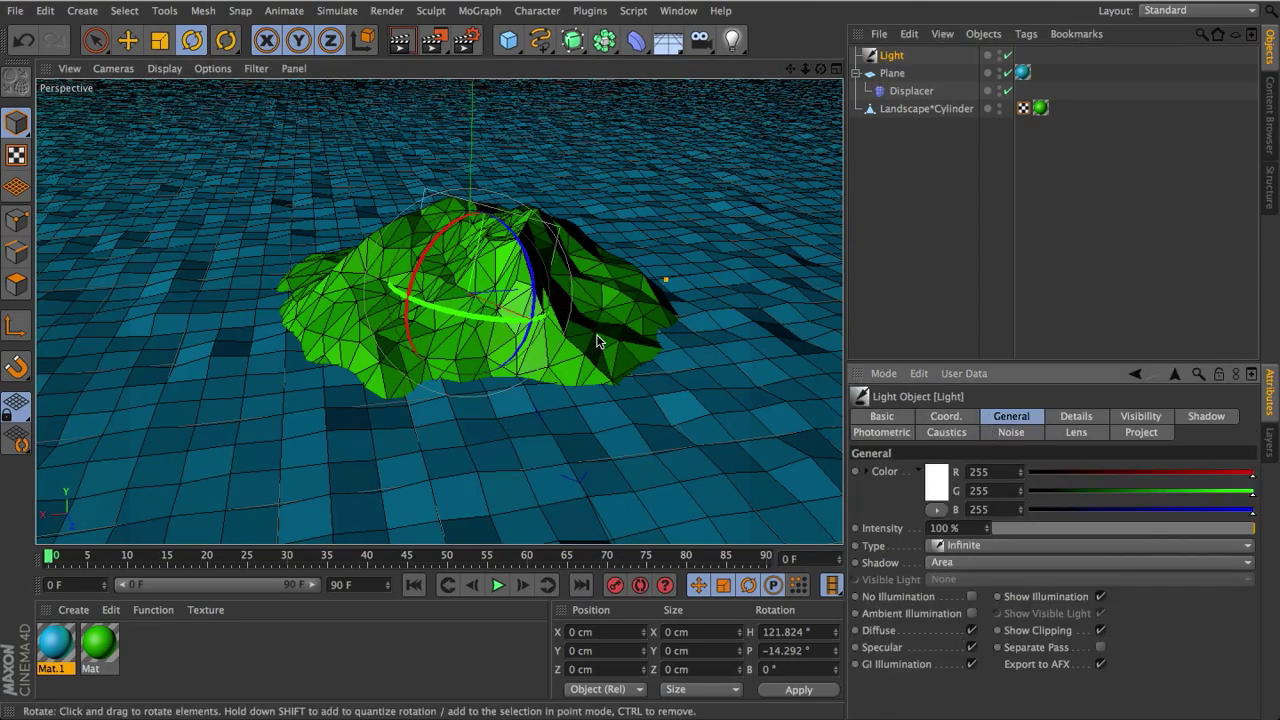
key("ctrl+r")
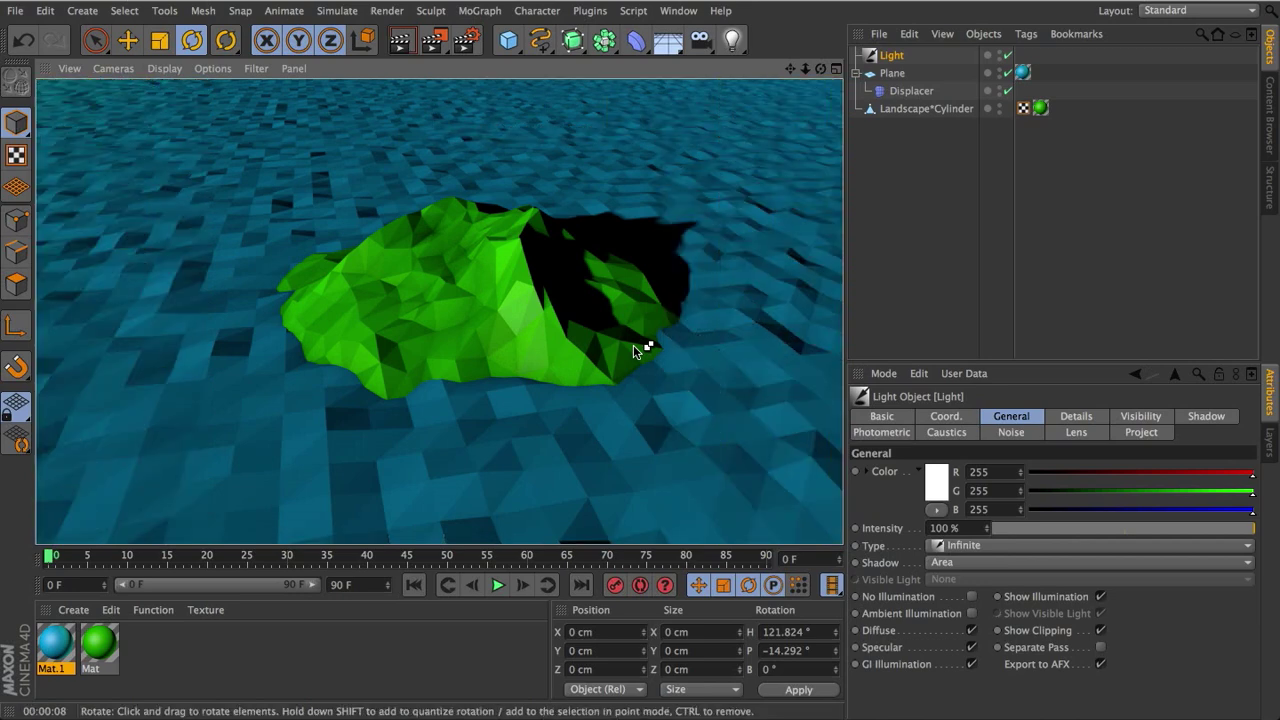
Enable Reflection on Mat.1 and set its reflection brightness to 36%.
left_click(55, 645)
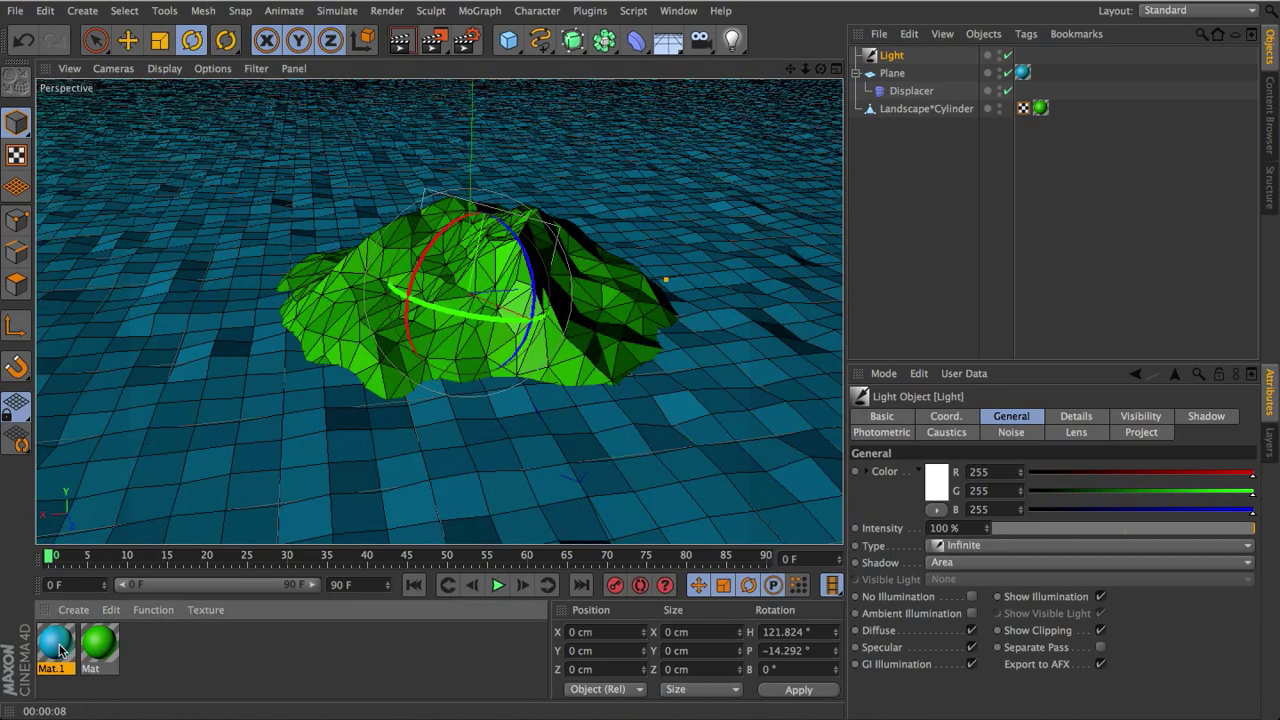
left_click(899, 418)
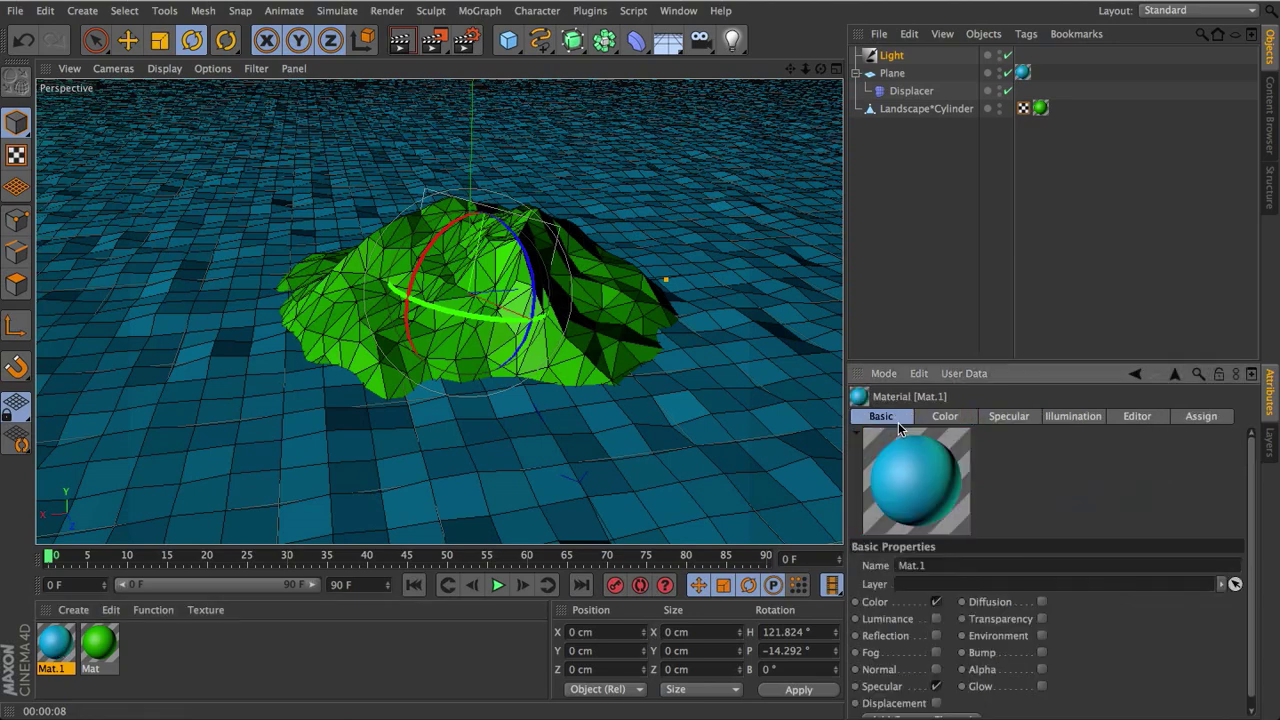
left_click(936, 636)
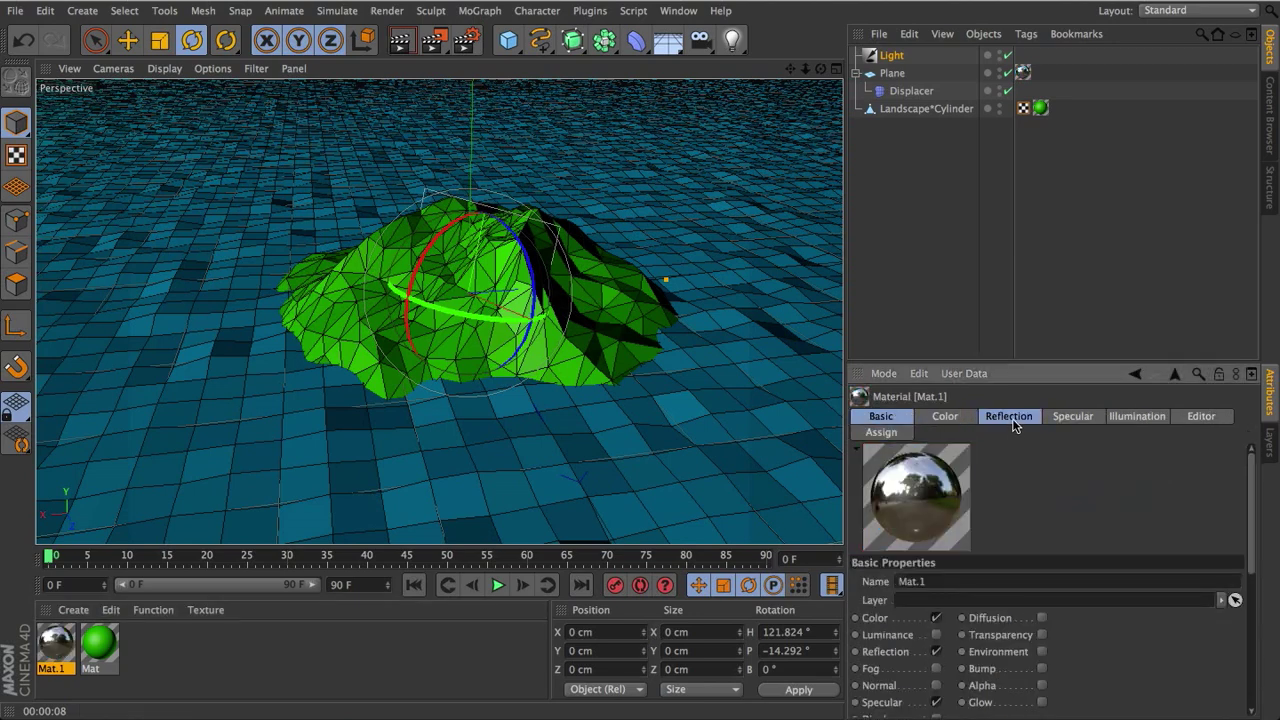
left_click(1012, 420)
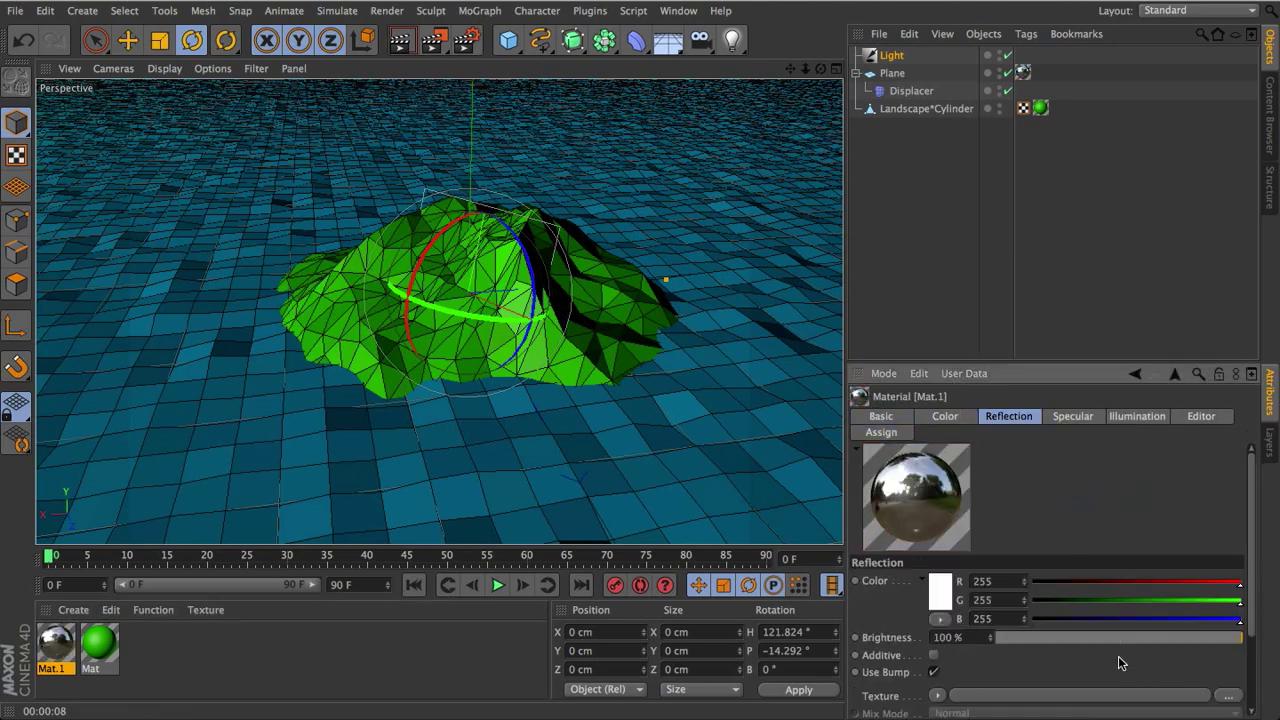
left_click_drag(1070, 637, 1060, 646)
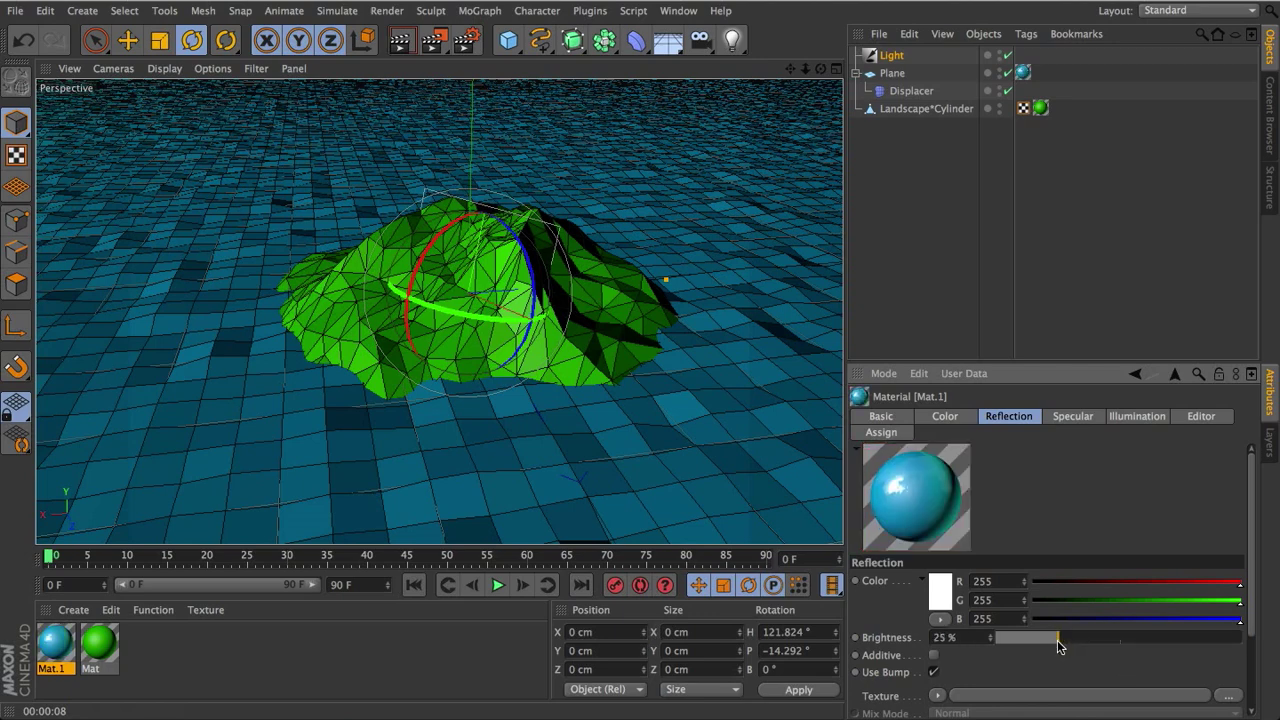
left_click_drag(50, 630, 550, 511)
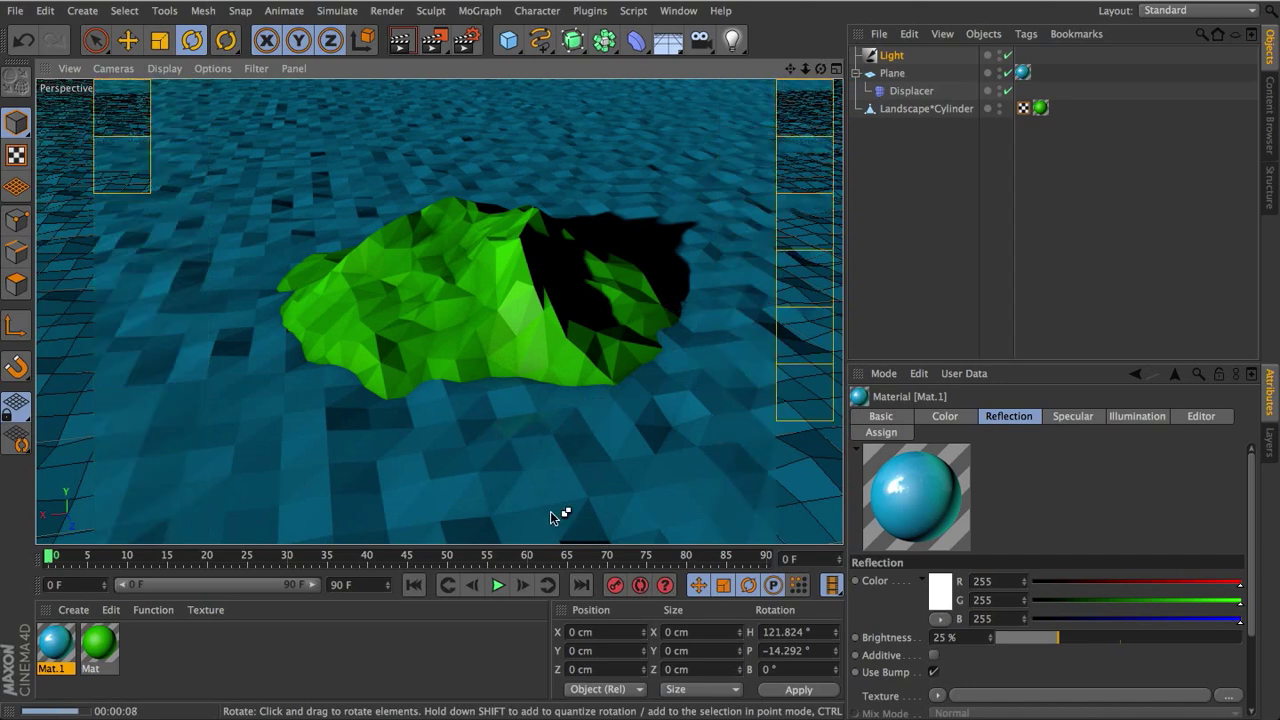
left_click(1080, 637)
left_click_drag(1080, 640, 1085, 637)
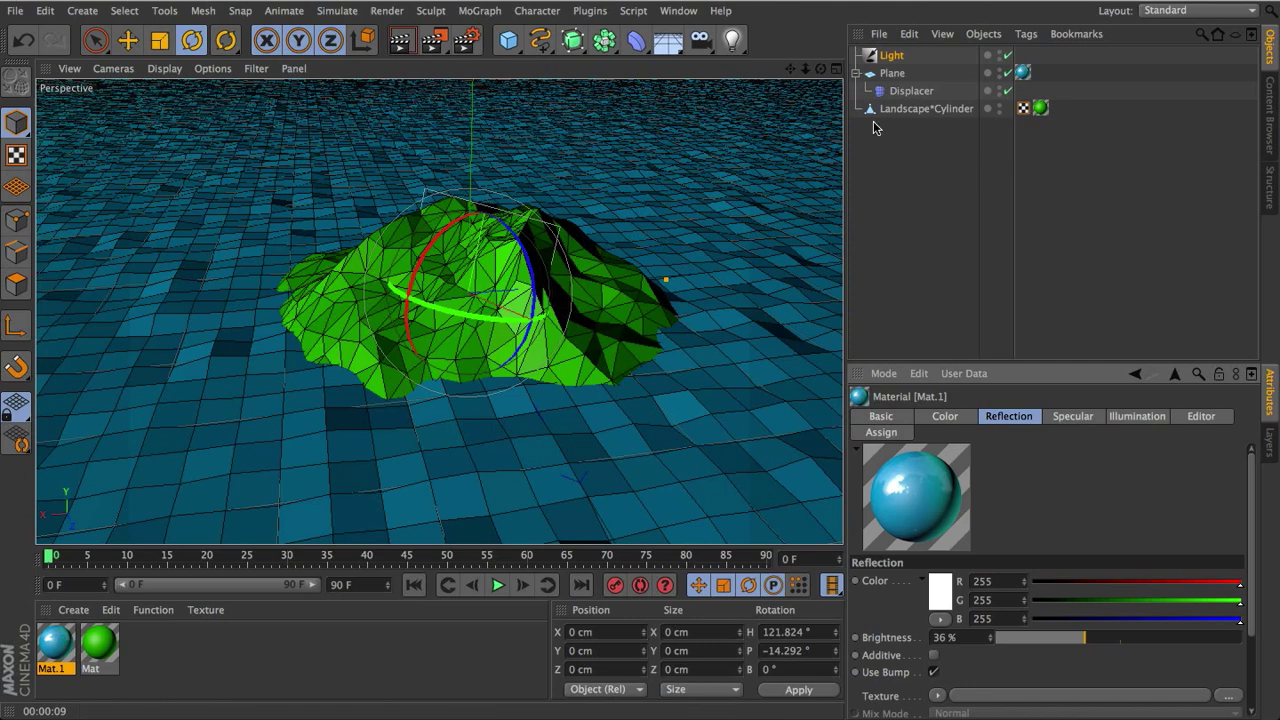
Render a preview of the reflective water, then discard it.
left_click(637, 40)
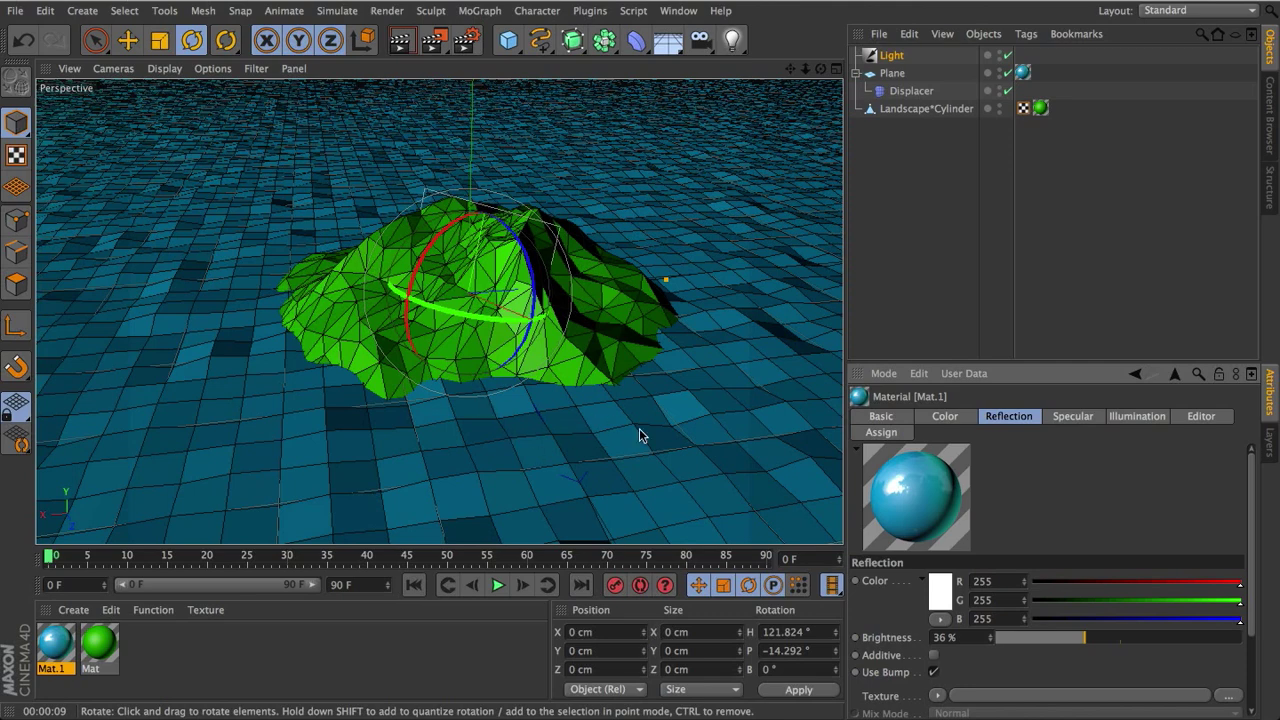
key("ctrl+r")
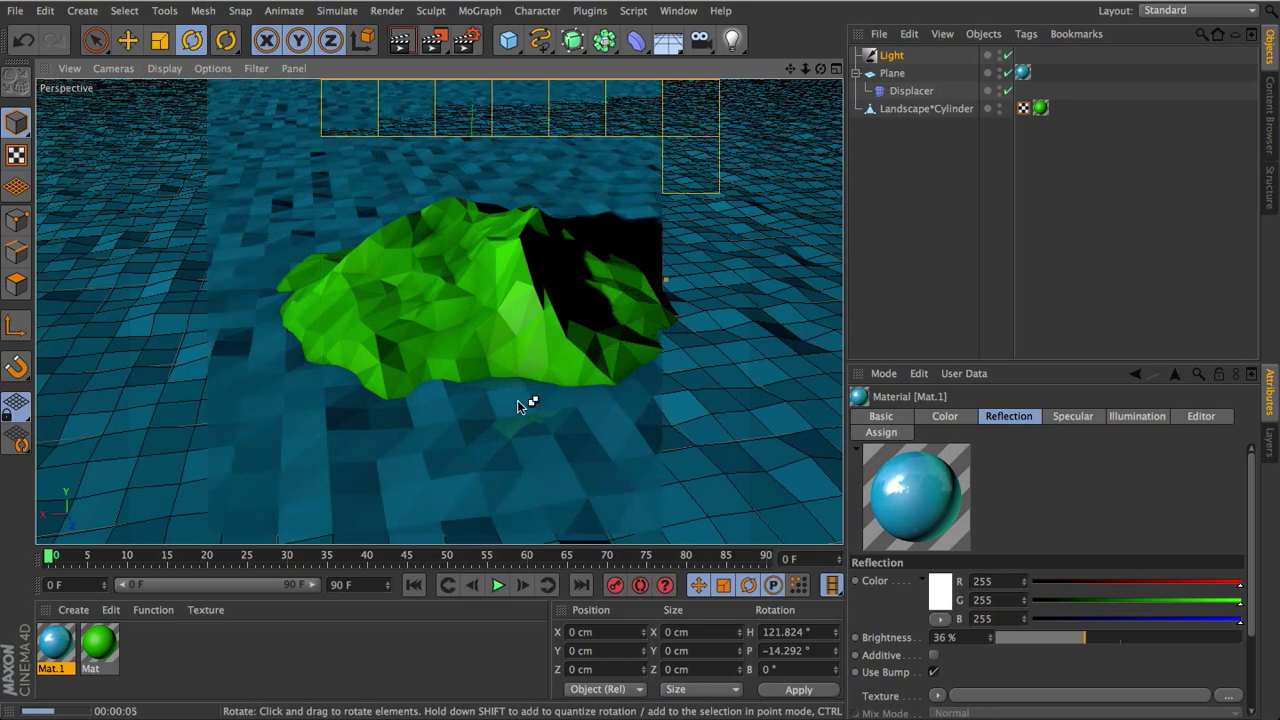
left_click(645, 389)
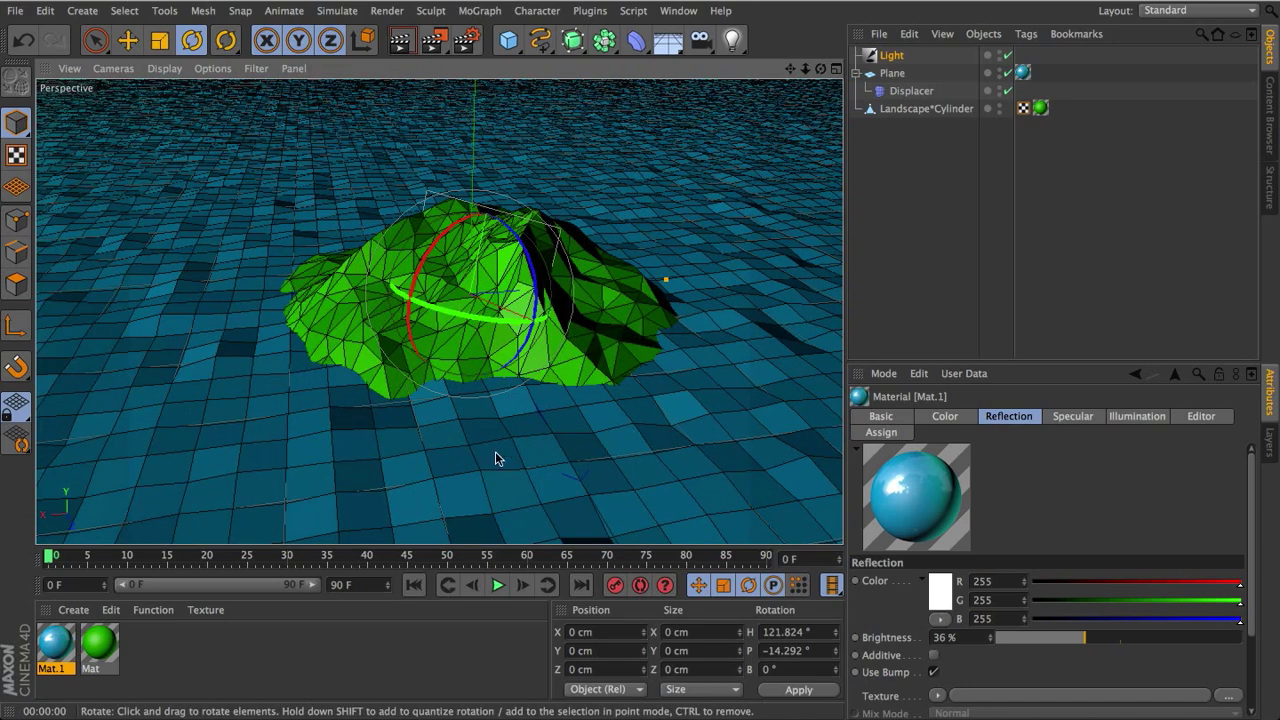
Play back the water, then open the Displacer noise's Animation Speed setting.
left_click(498, 585)
left_click(421, 589)
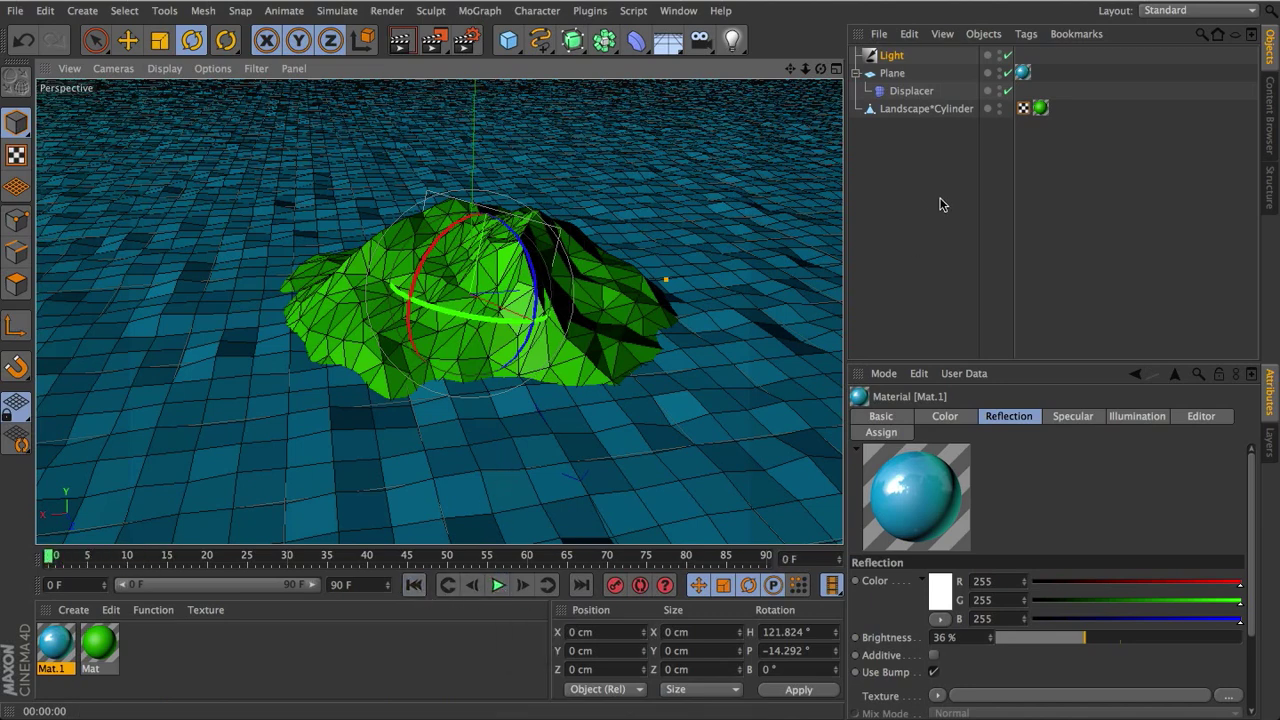
left_click(897, 91)
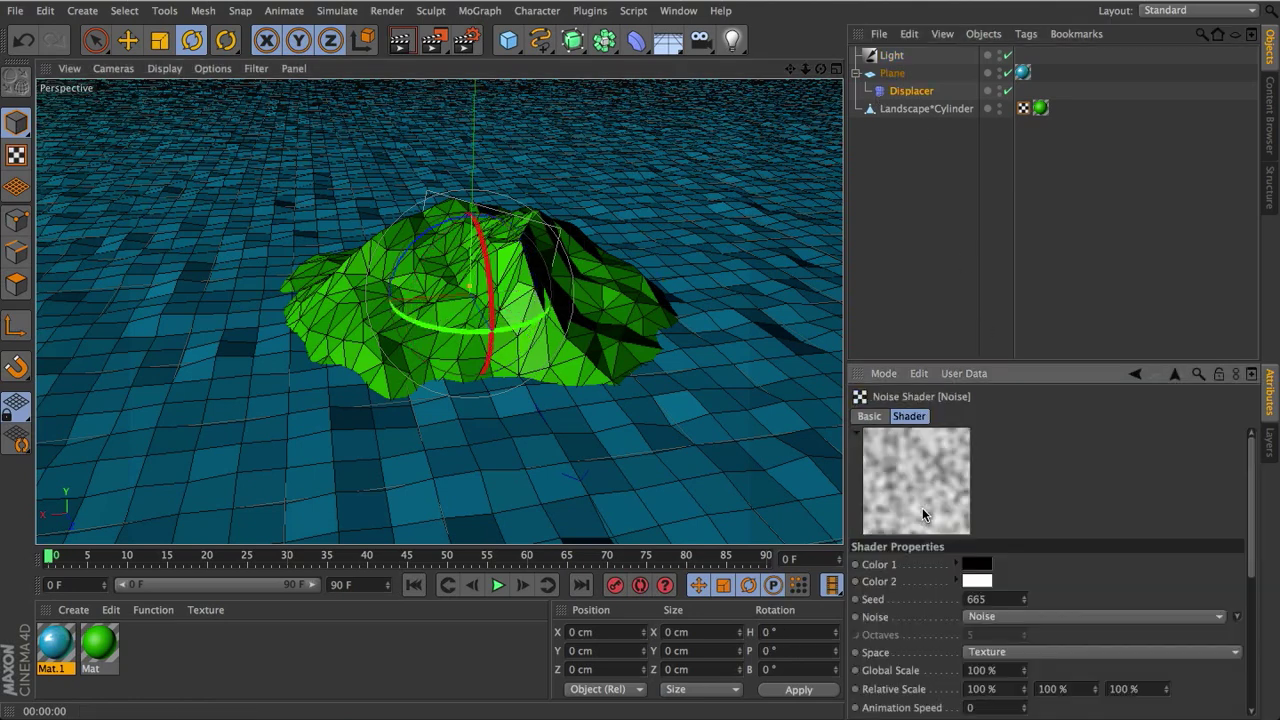
scroll(1254, 505, "down", 1)
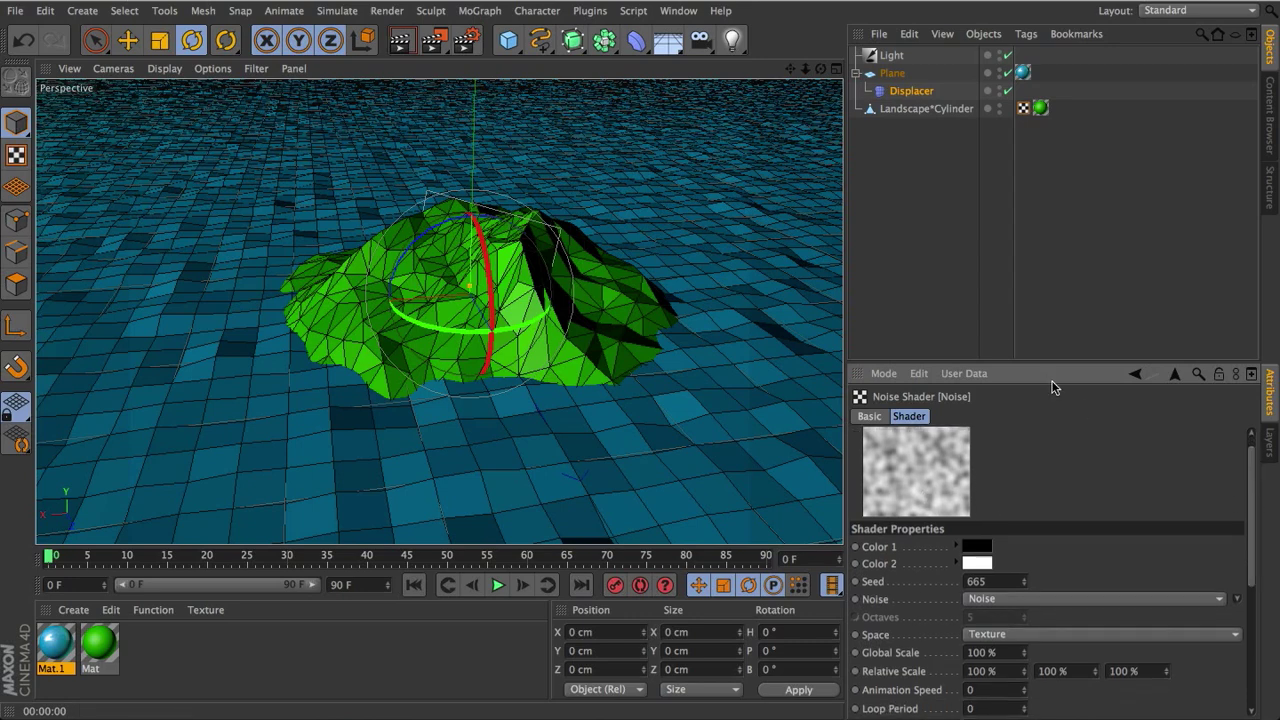
left_click_drag(1039, 362, 1032, 148)
scroll(1161, 370, "down", 2)
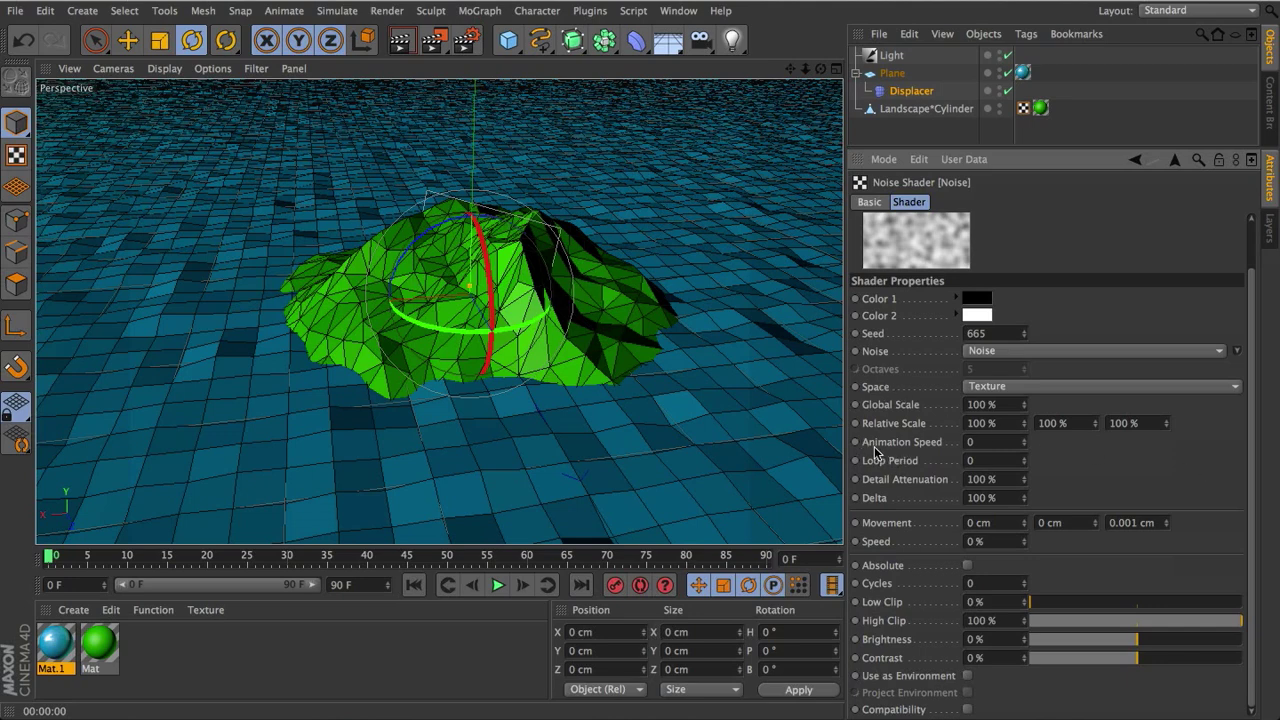
left_click(977, 442)
Try an Animation Speed of 10, then settle on 1, previewing the rippling water each time.
left_click(497, 585)
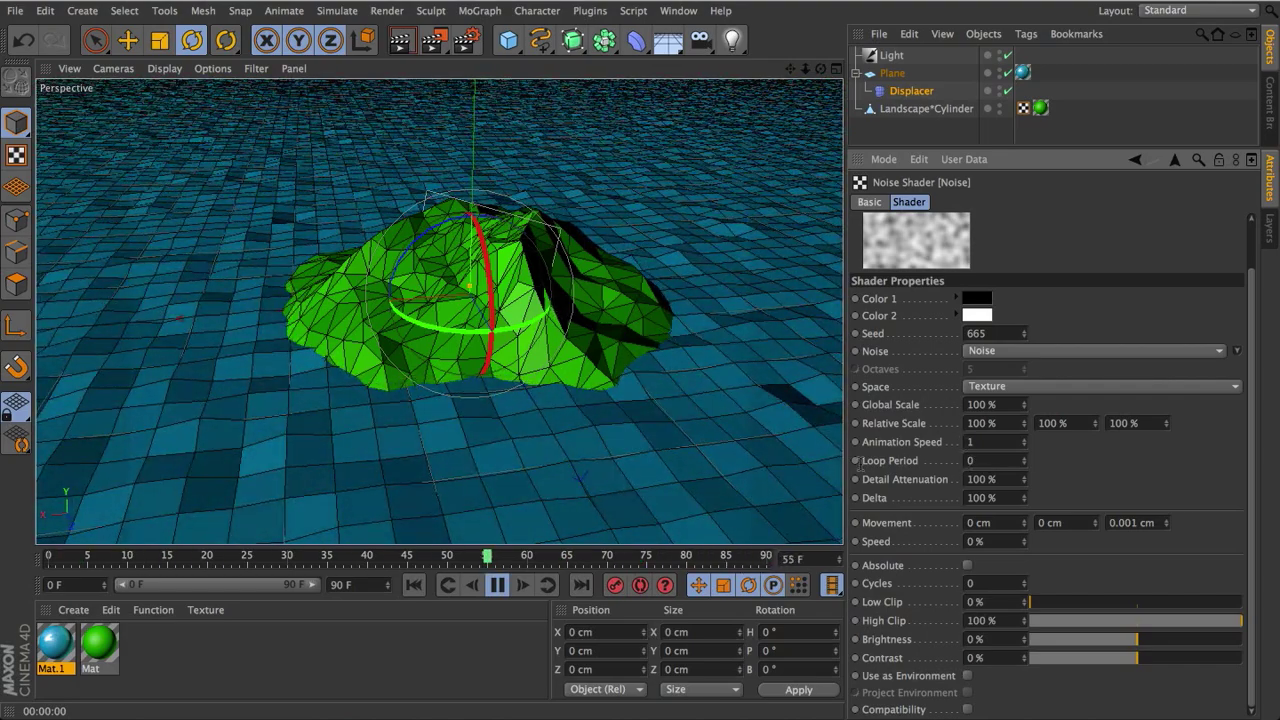
left_click(497, 585)
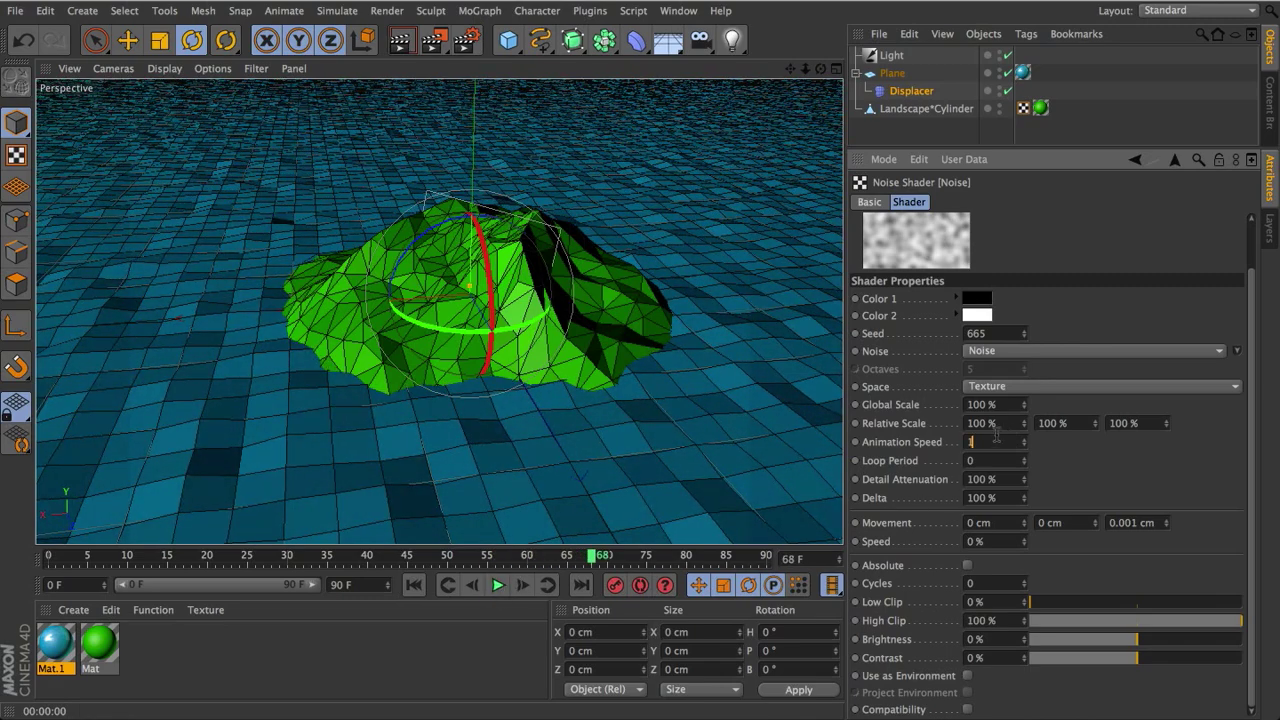
key("Return")
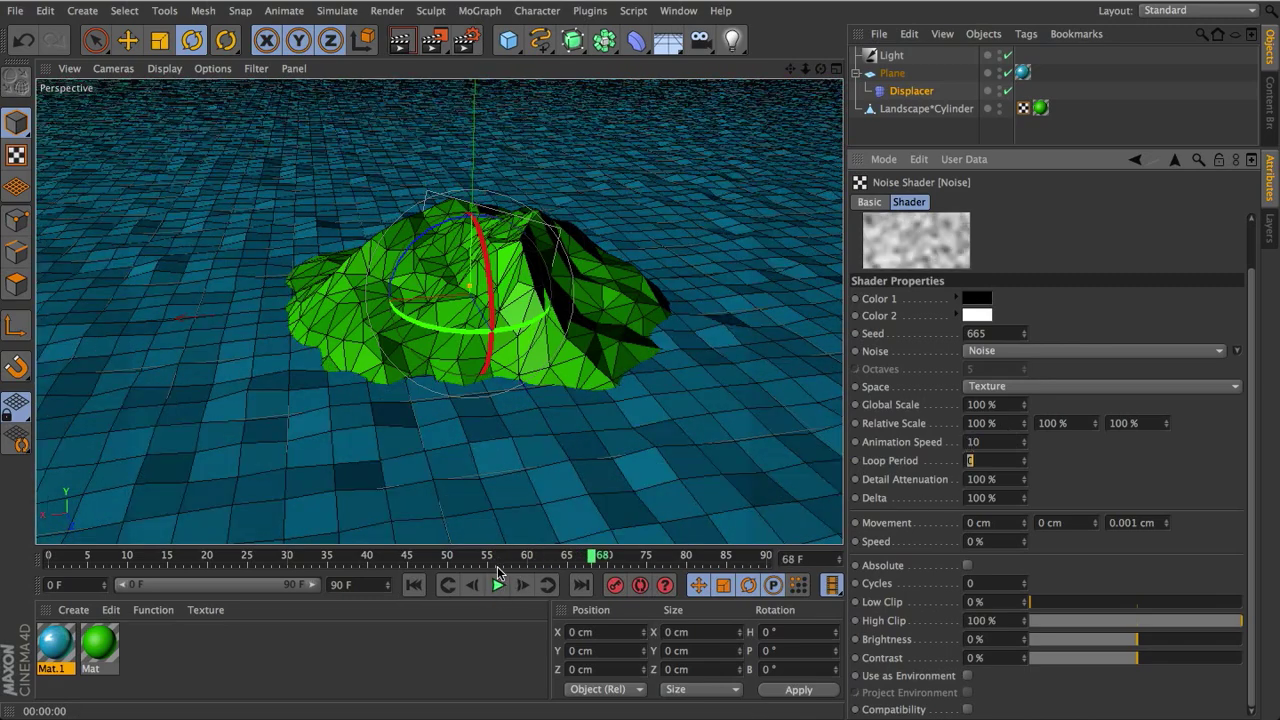
left_click(413, 585)
left_click(497, 588)
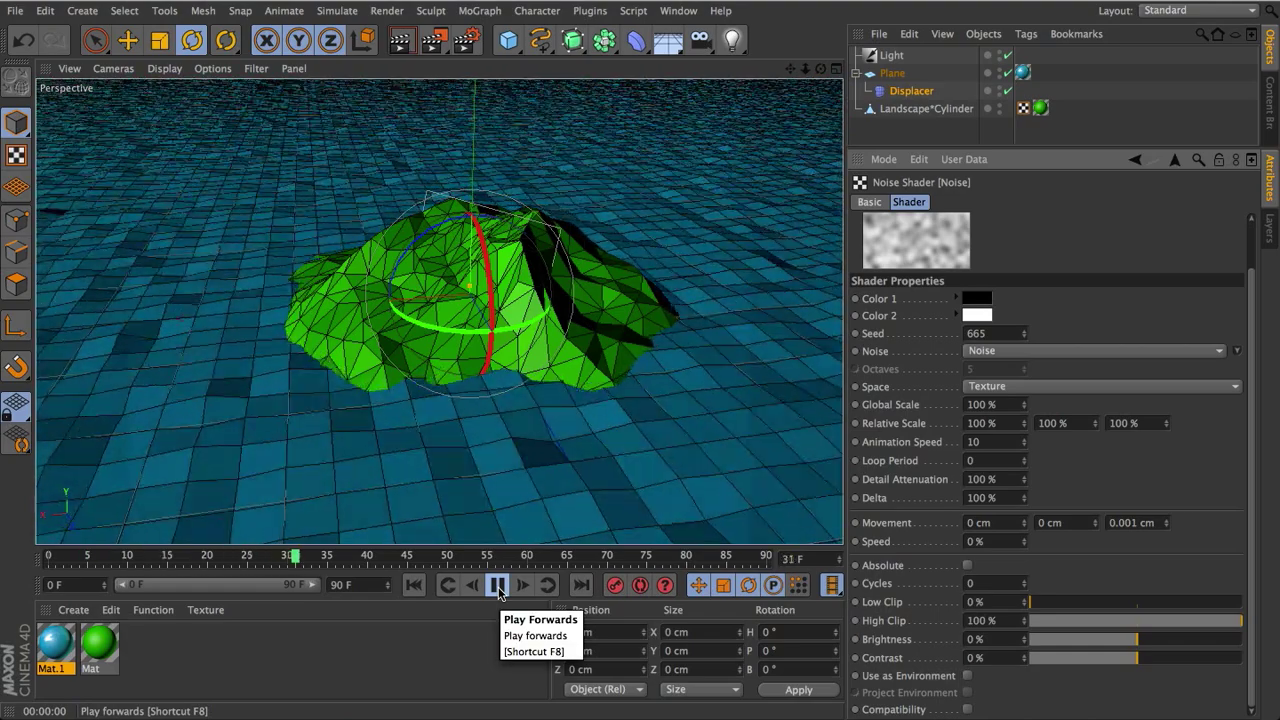
left_click(497, 587)
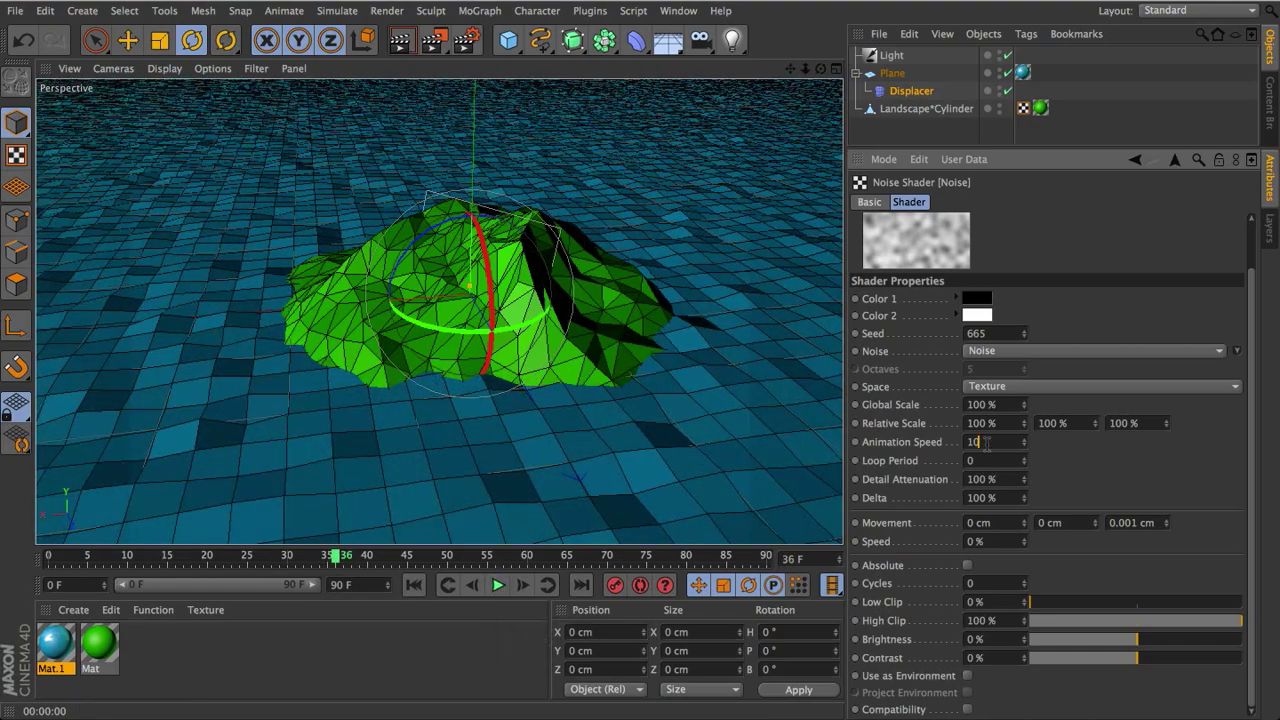
key("Return")
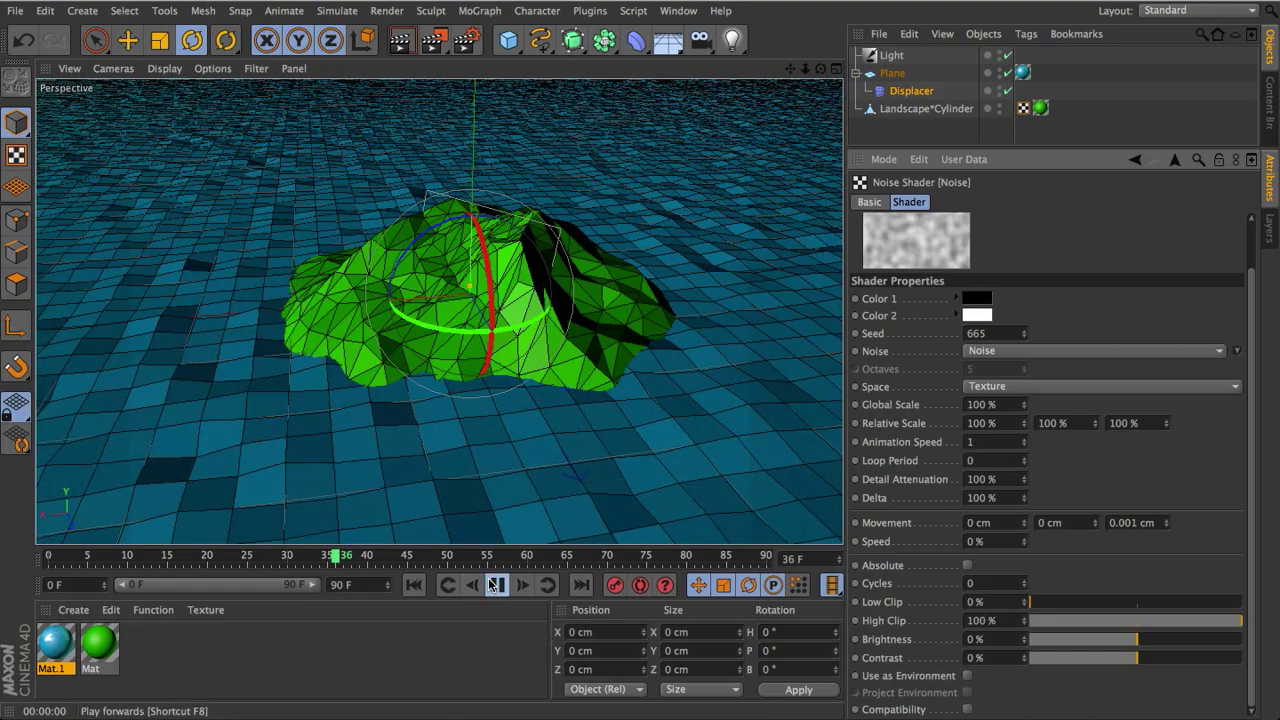
left_click(497, 585)
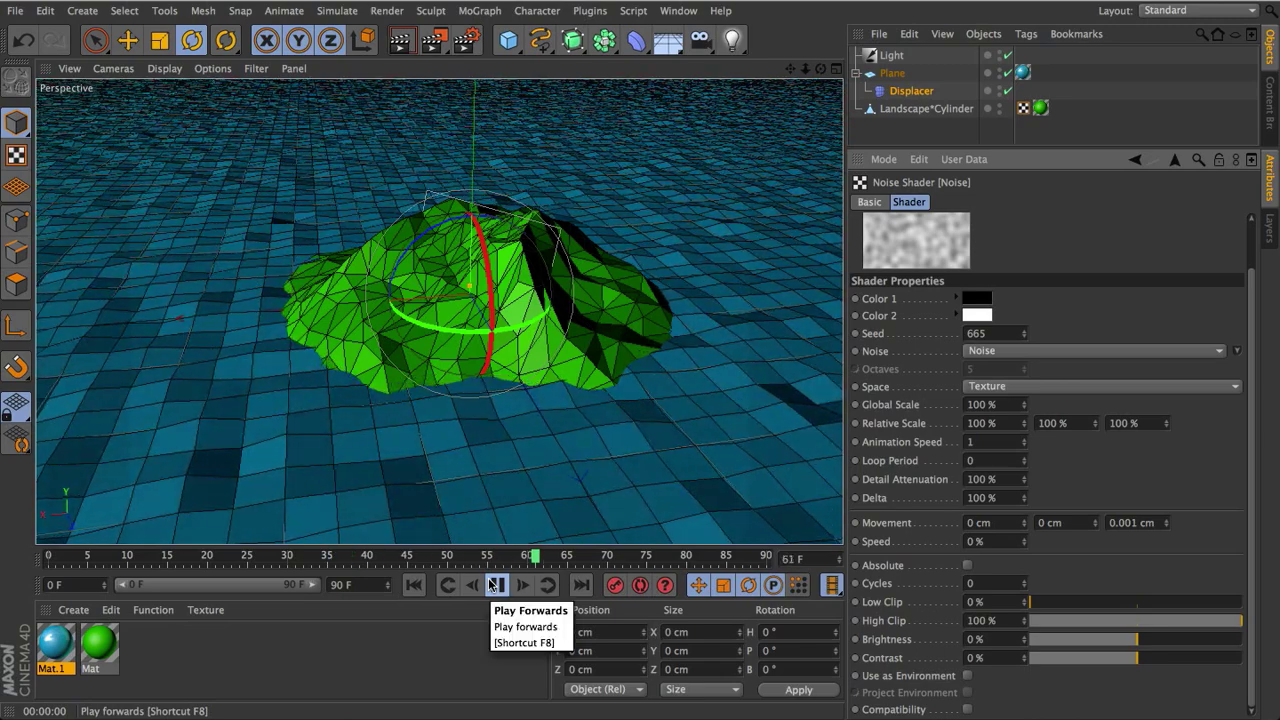
left_click(494, 585)
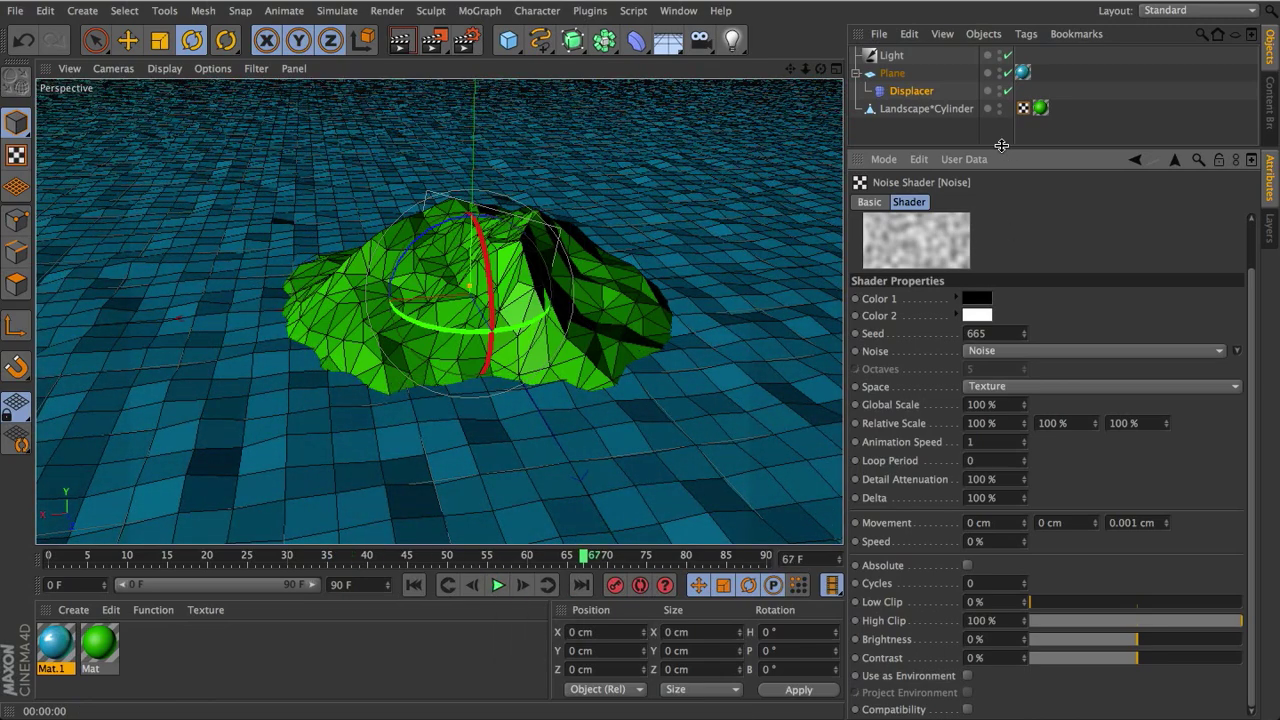
left_click_drag(1002, 149, 999, 318)
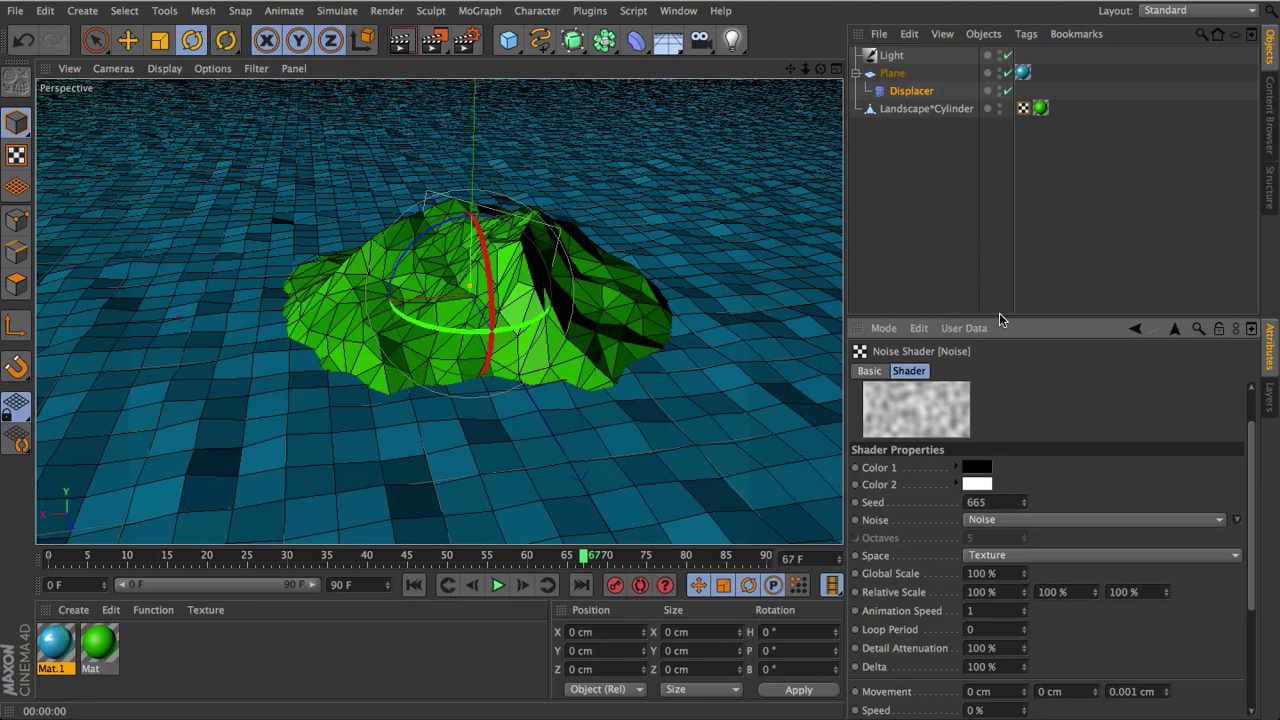